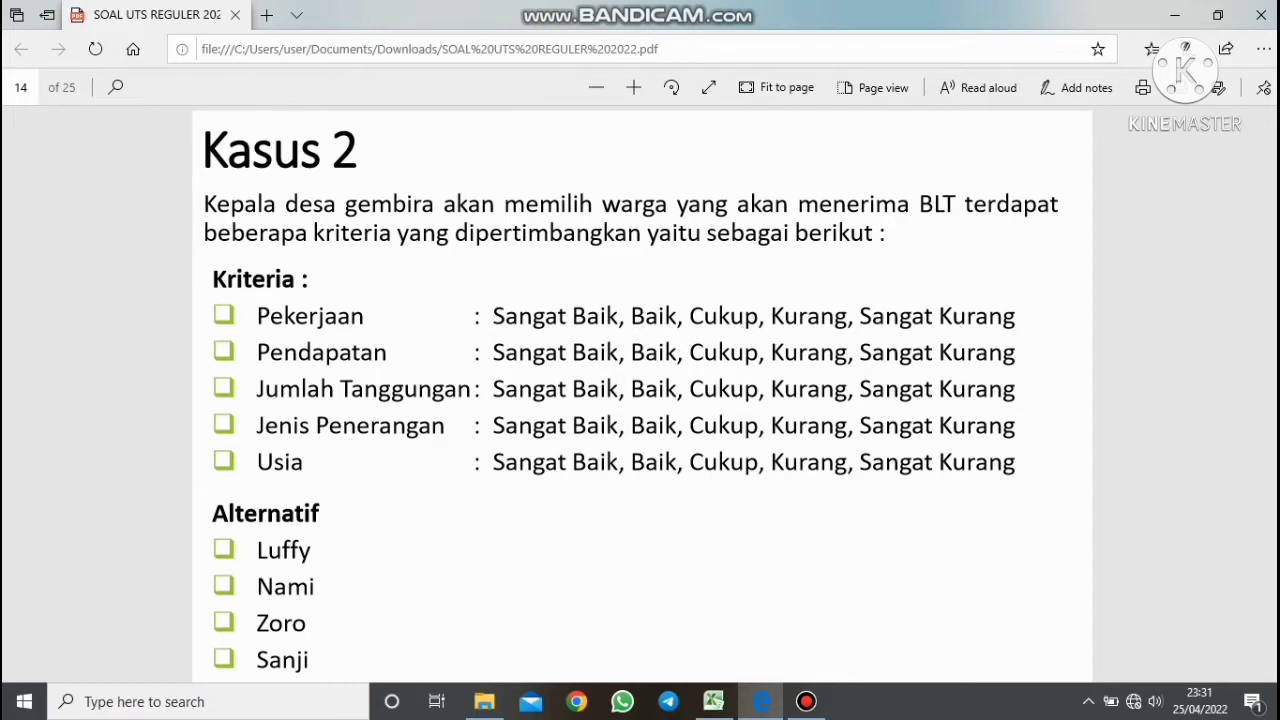
# Read the criteria and the list of alternatives for Kasus 2 about choosing BLT recipients.
pyautogui.scroll(-2, 642, 396)
pyautogui.scroll(1, 642, 396)
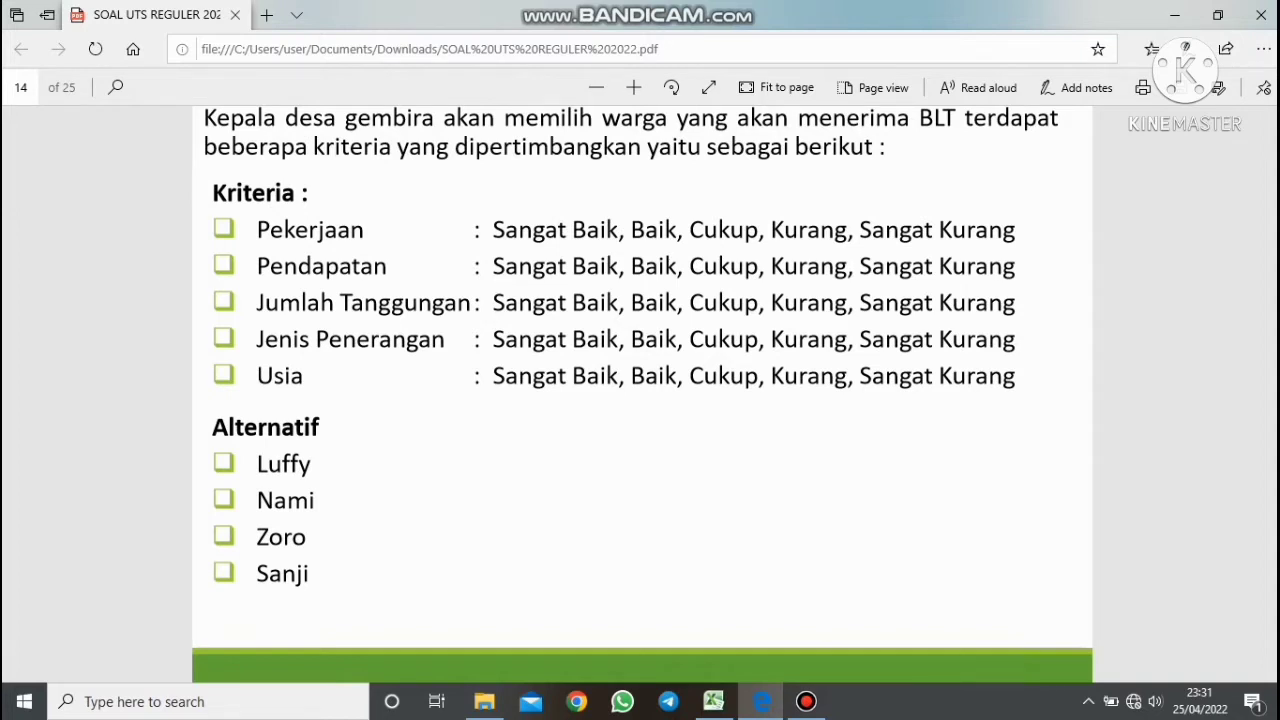
pyautogui.scroll(-2, 643, 394)
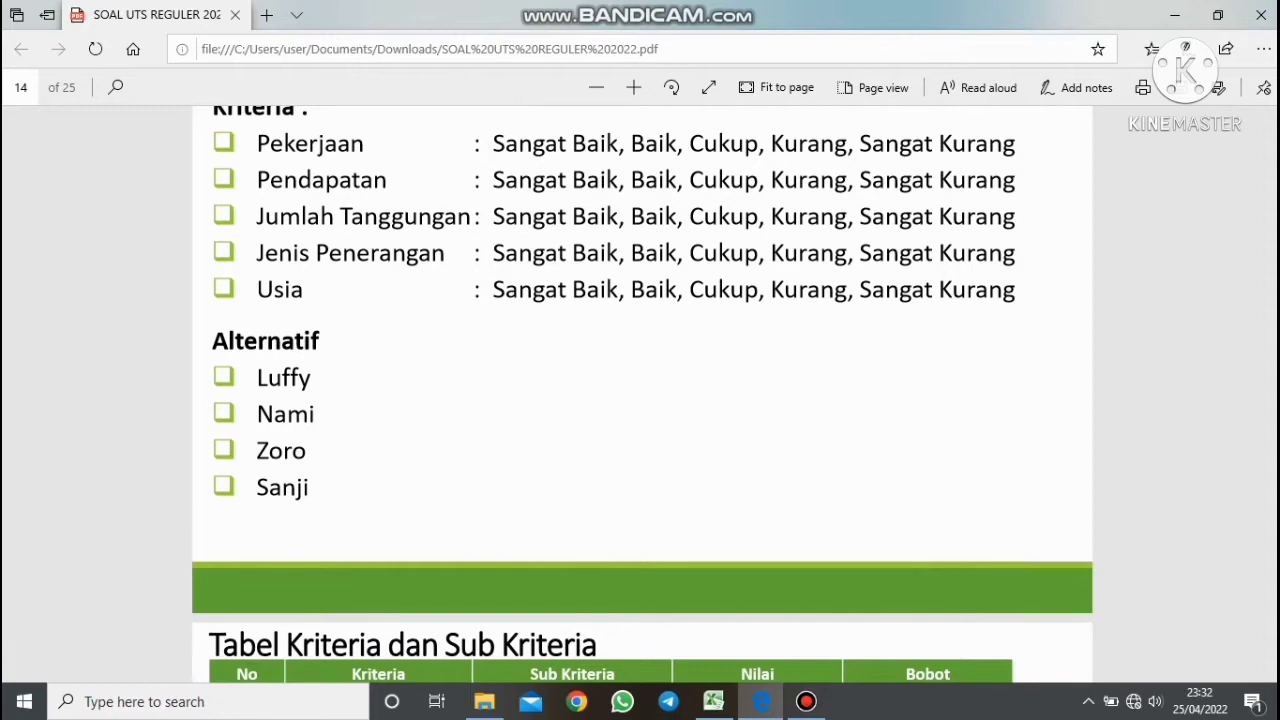
# Examine the Tabel Kriteria dan Sub Kriteria pages, covering sub-criteria, ratings and weights from Pekerjaan through Usia.
pyautogui.scroll(-10, 643, 394)
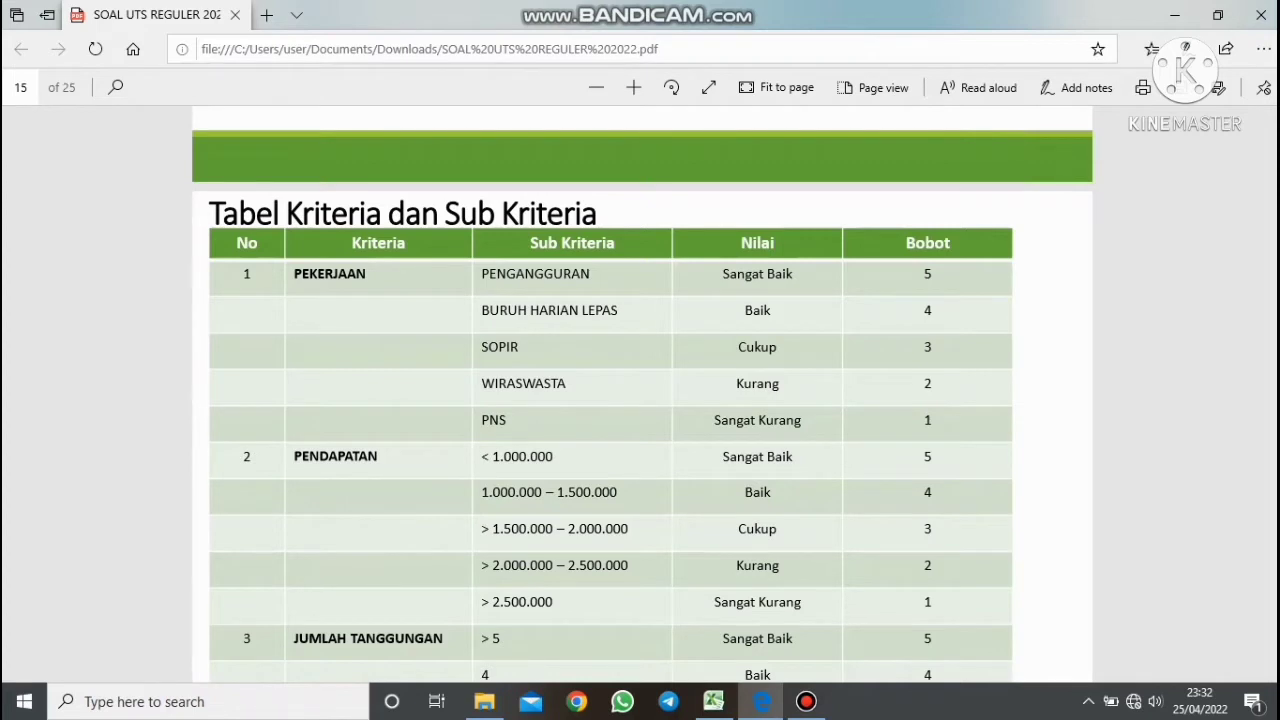
pyautogui.scroll(-2, 643, 394)
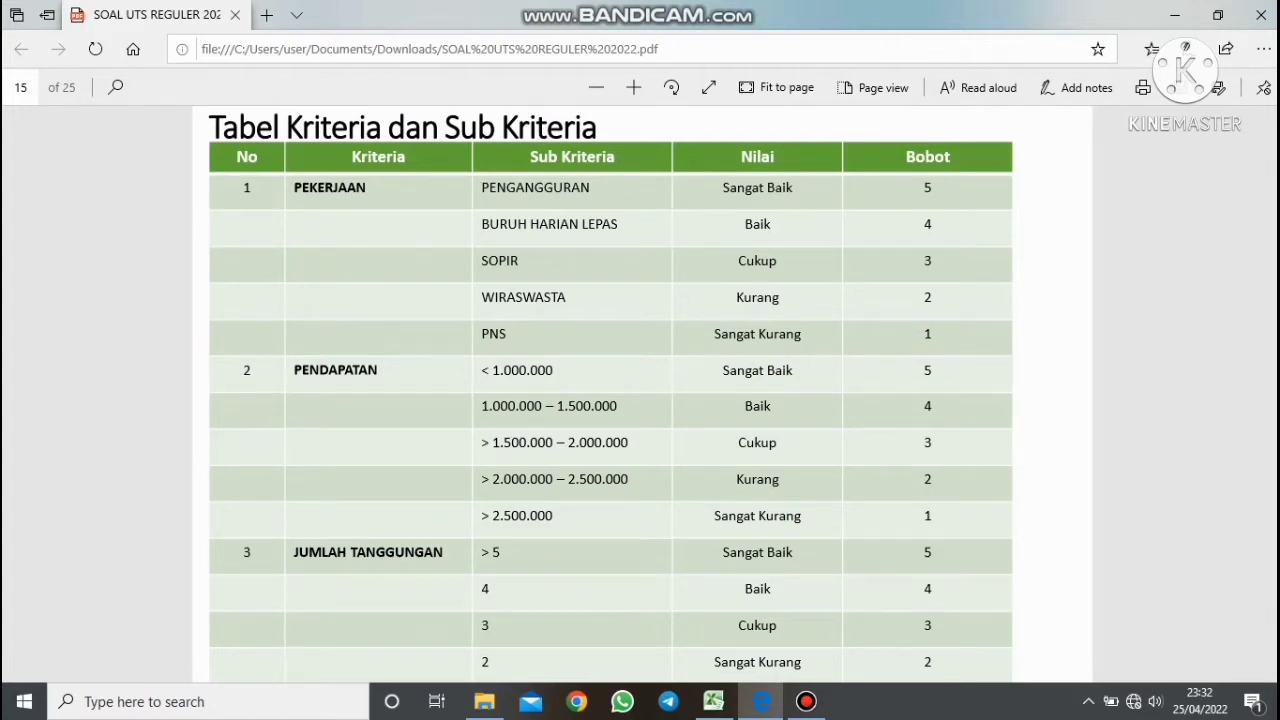
pyautogui.scroll(-2, 643, 394)
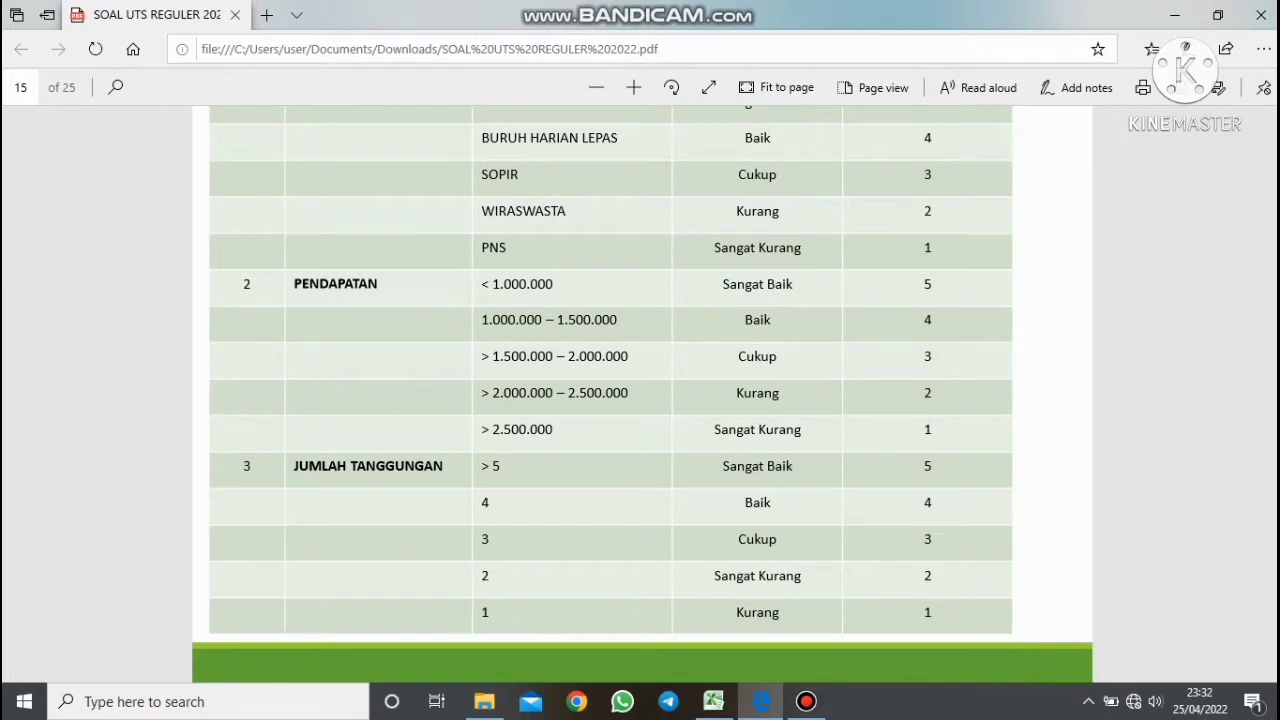
pyautogui.scroll(2, 610, 394)
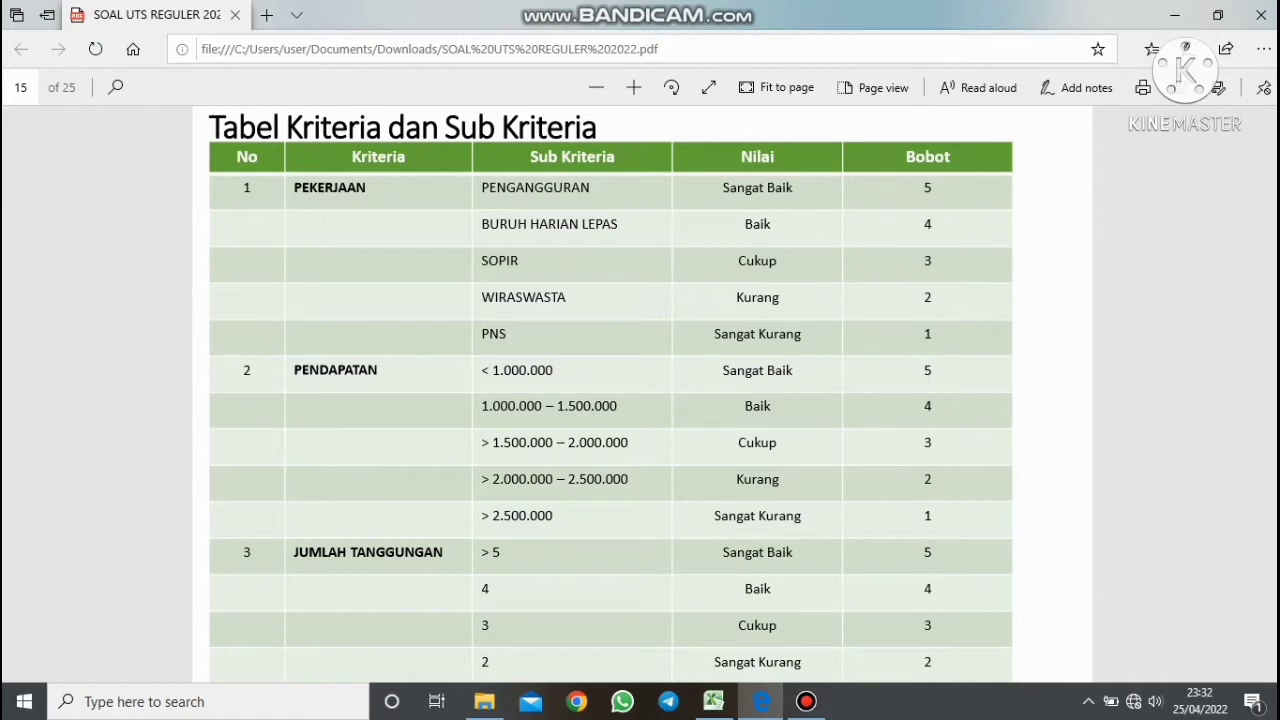
pyautogui.scroll(-1, 642, 394)
pyautogui.scroll(1, 610, 394)
pyautogui.scroll(-3, 640, 400)
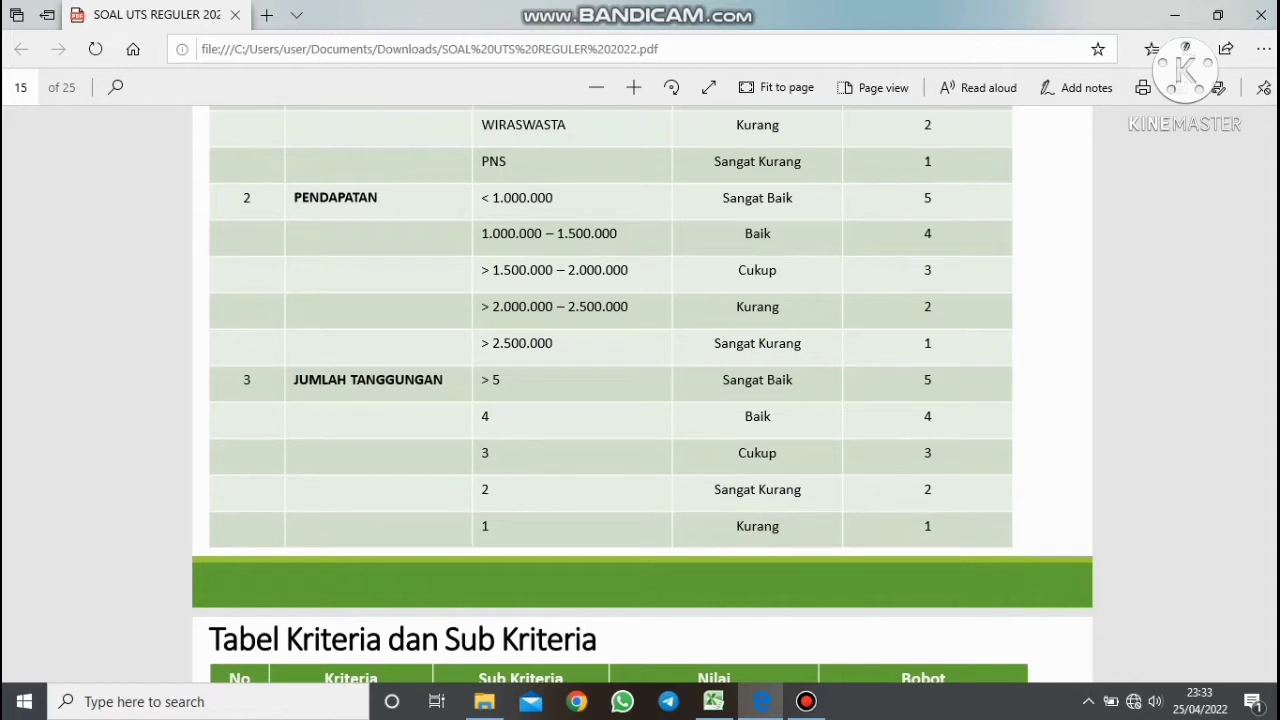
pyautogui.scroll(-5, 642, 394)
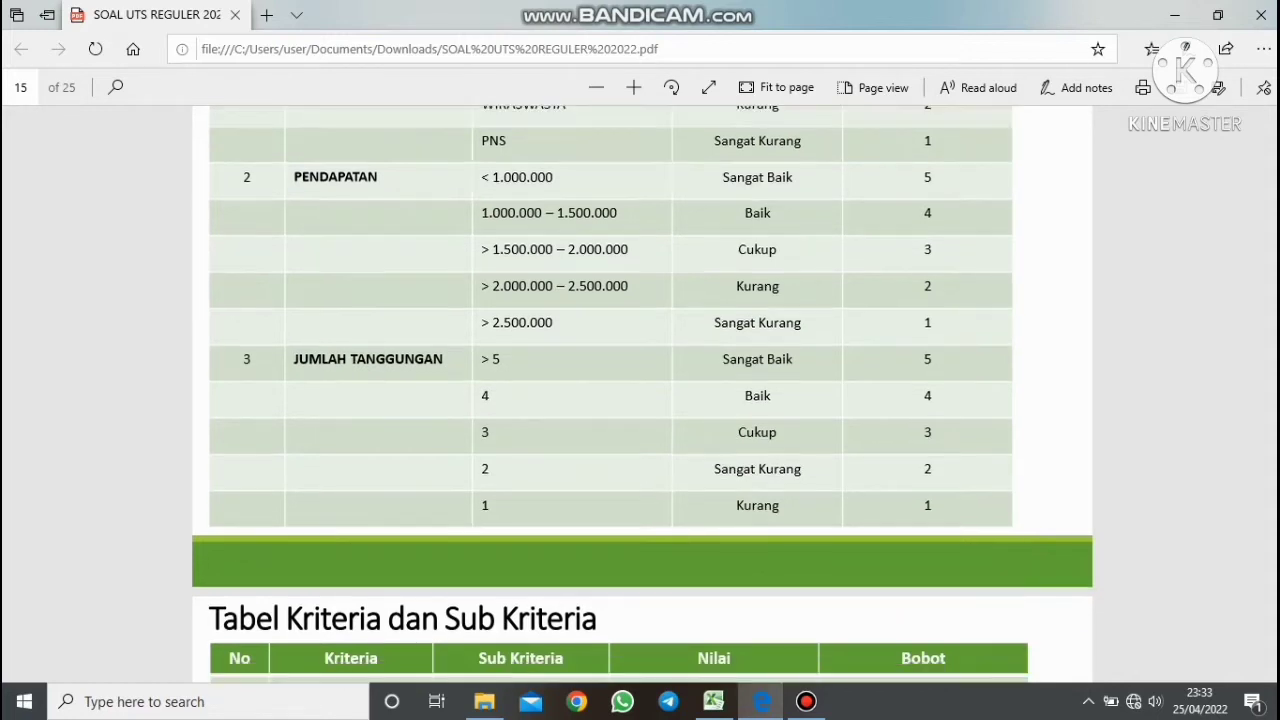
pyautogui.scroll(-2, 642, 394)
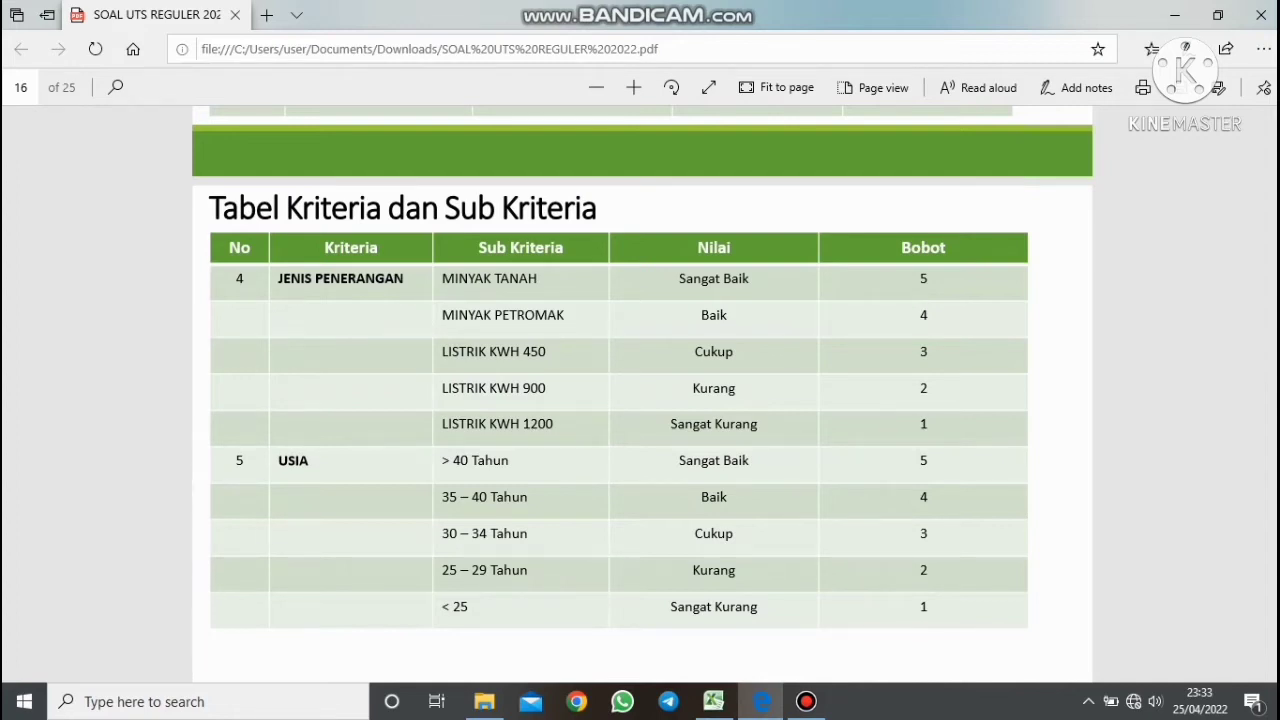
pyautogui.scroll(-1, 640, 380)
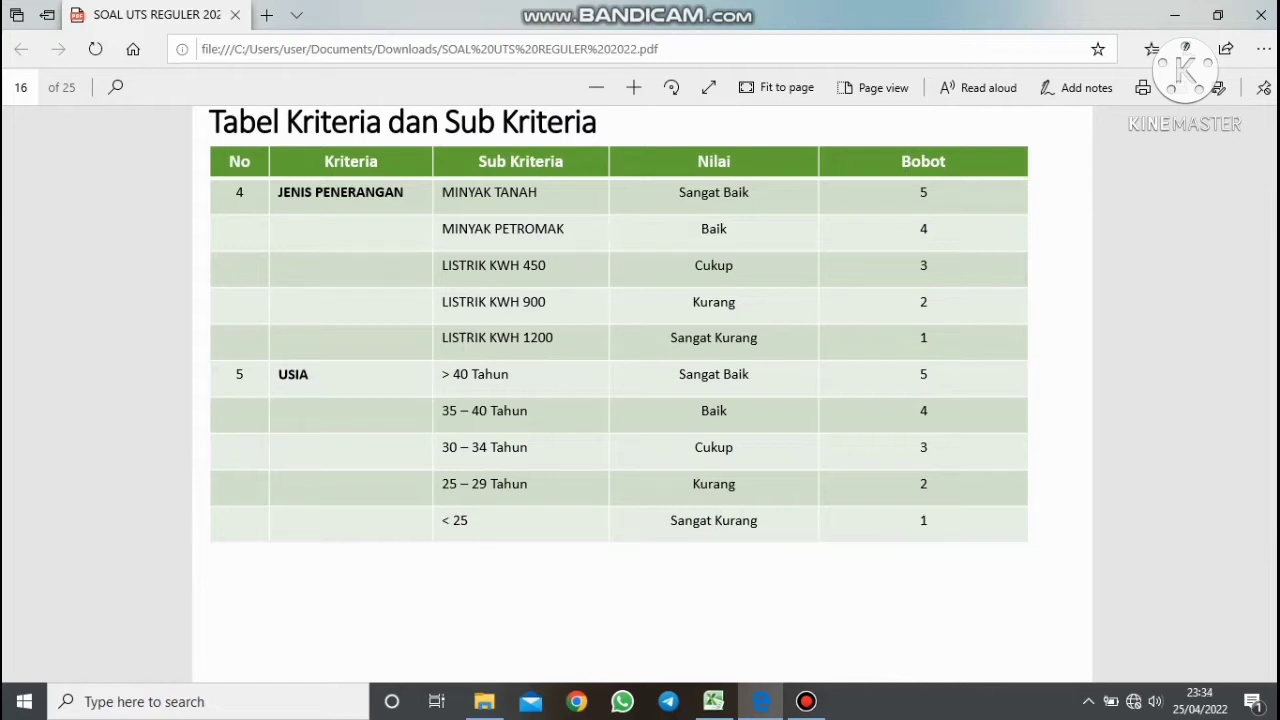
# Examine the Data Calon Penerima BLT table with each candidate's job, income, dependents, lighting type and age.
pyautogui.scroll(-7, 643, 395)
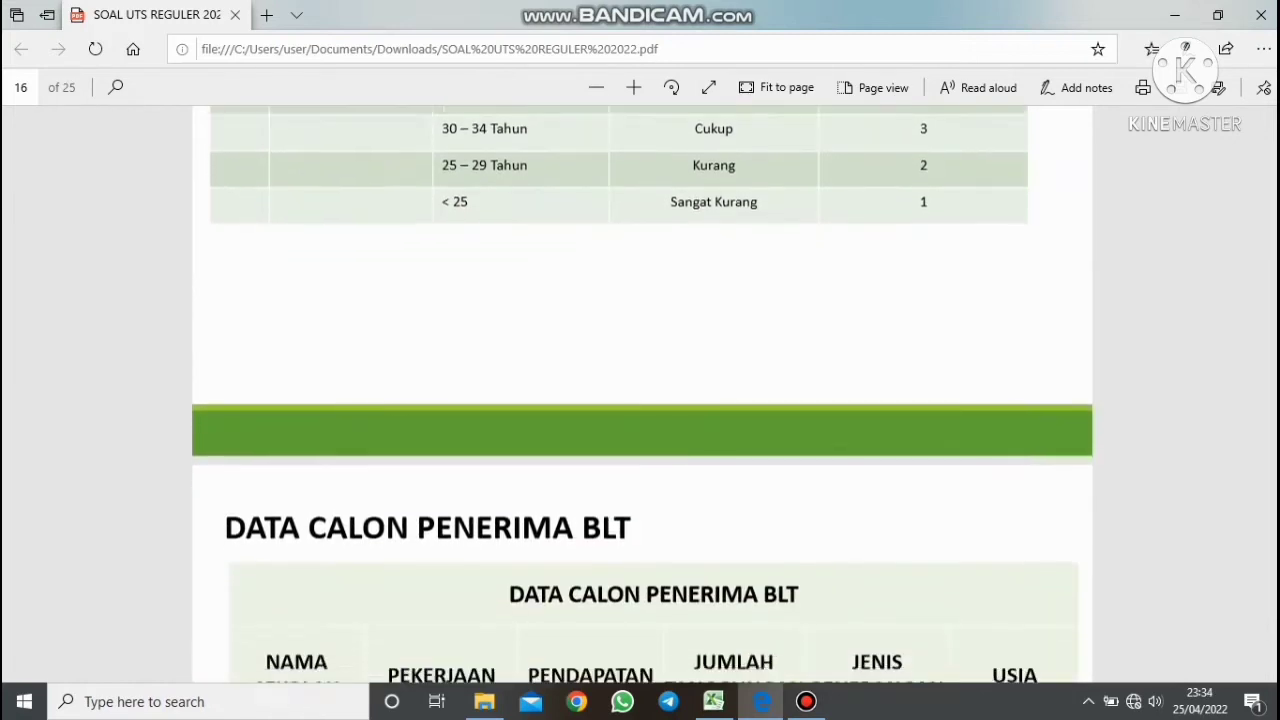
pyautogui.scroll(-1, 643, 395)
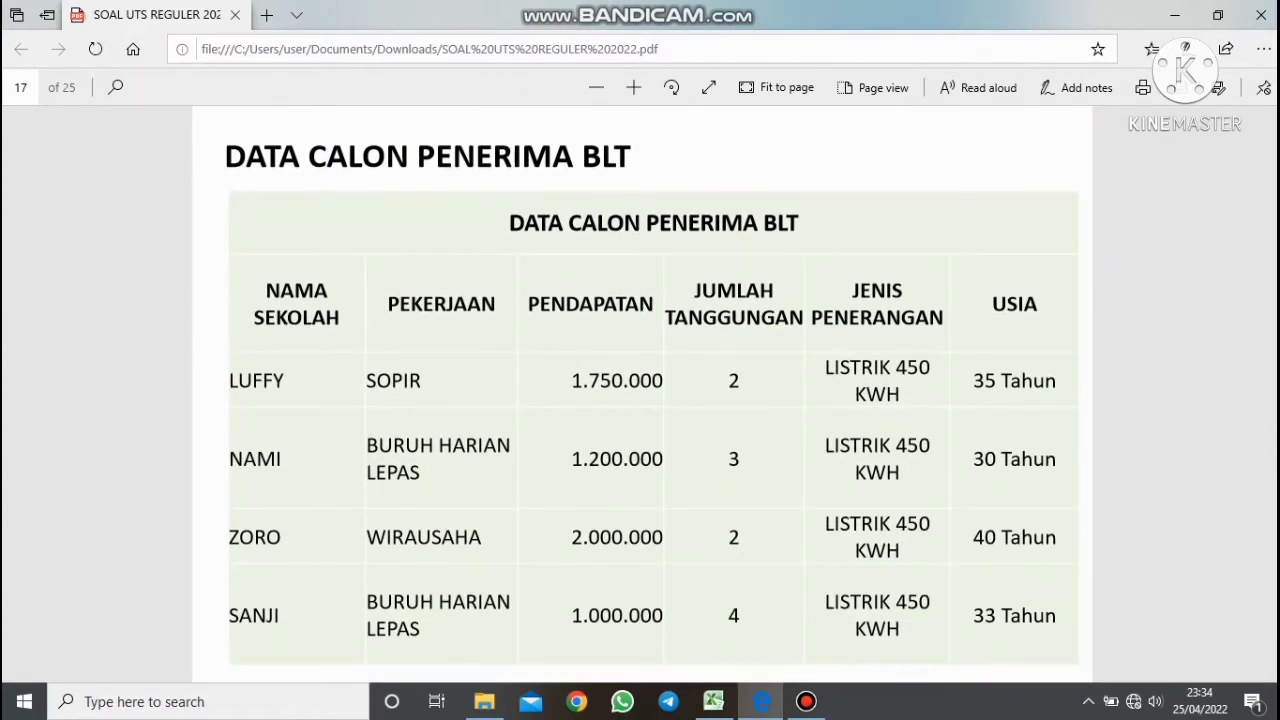
pyautogui.scroll(-1, 643, 395)
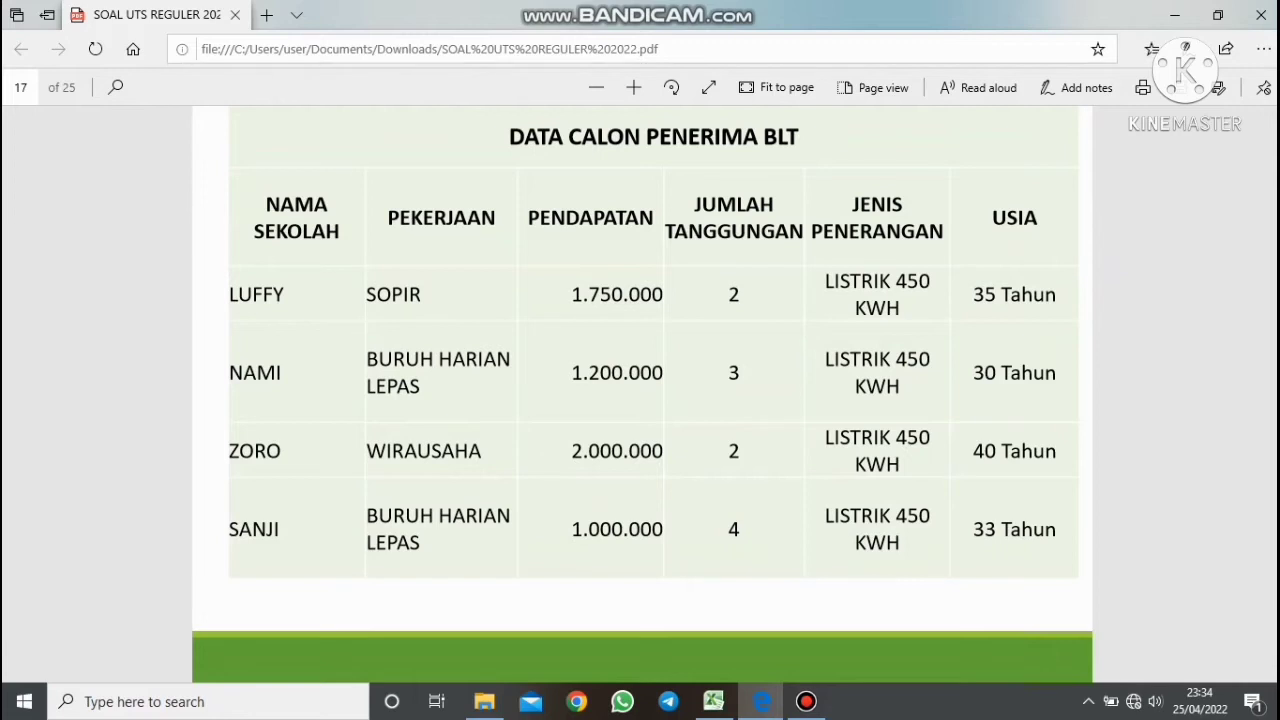
pyautogui.scroll(-2, 643, 395)
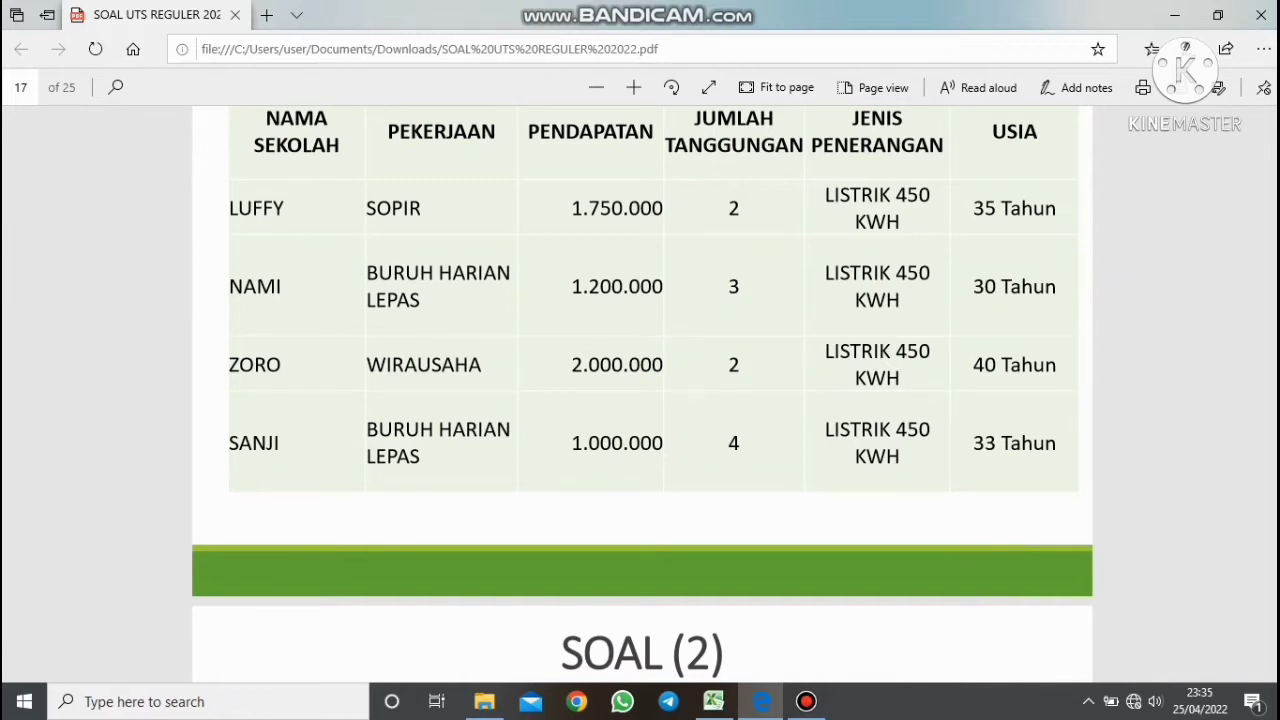
# Study the Pemilihan Penerima BLT hierarchy diagram linking the goal, criteria, ratings and alternatives.
pyautogui.scroll(-5, 643, 394)
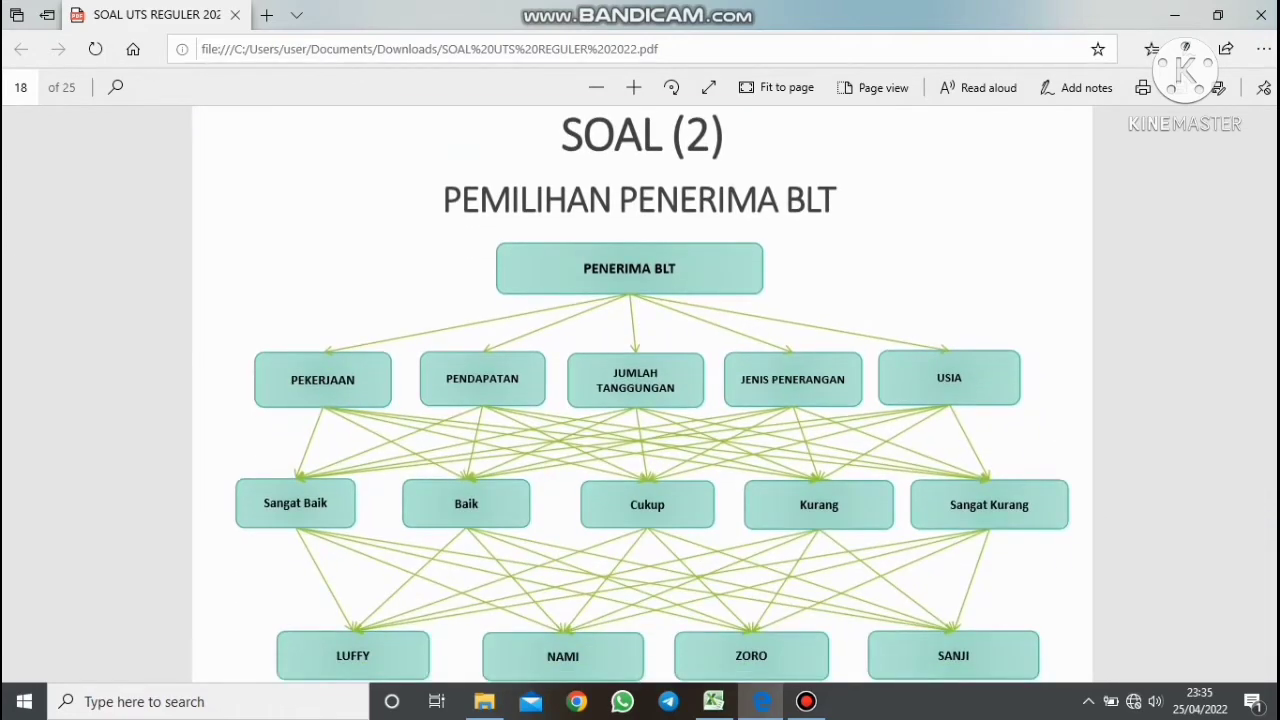
pyautogui.scroll(1, 643, 394)
pyautogui.scroll(-1, 643, 394)
pyautogui.scroll(-1, 643, 394)
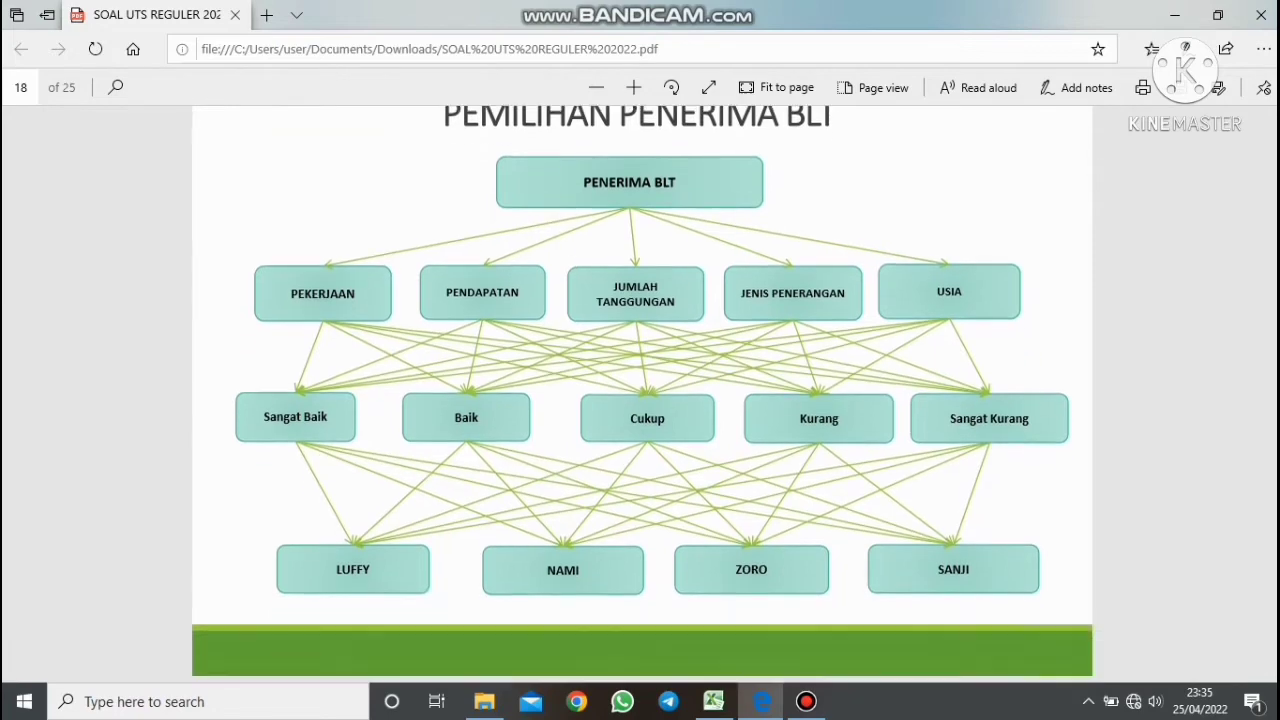
pyautogui.scroll(1, 643, 394)
pyautogui.scroll(-3, 643, 394)
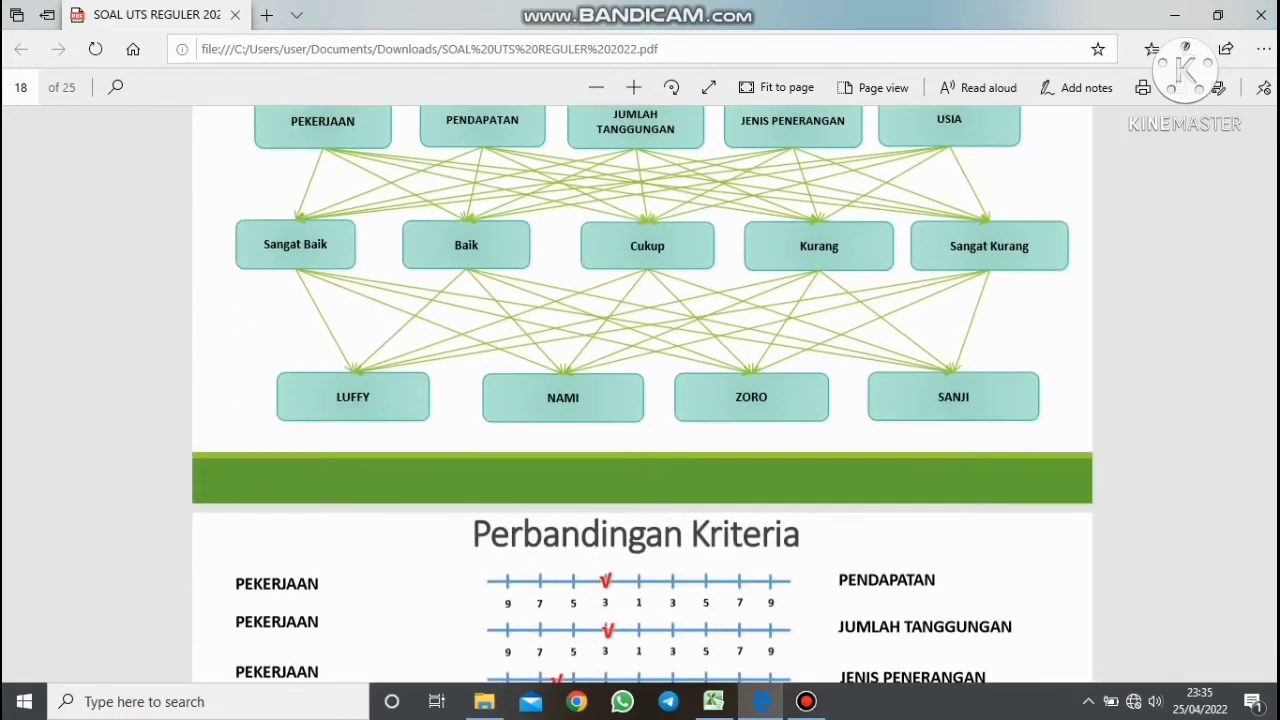
pyautogui.scroll(1, 643, 394)
pyautogui.scroll(2, 643, 394)
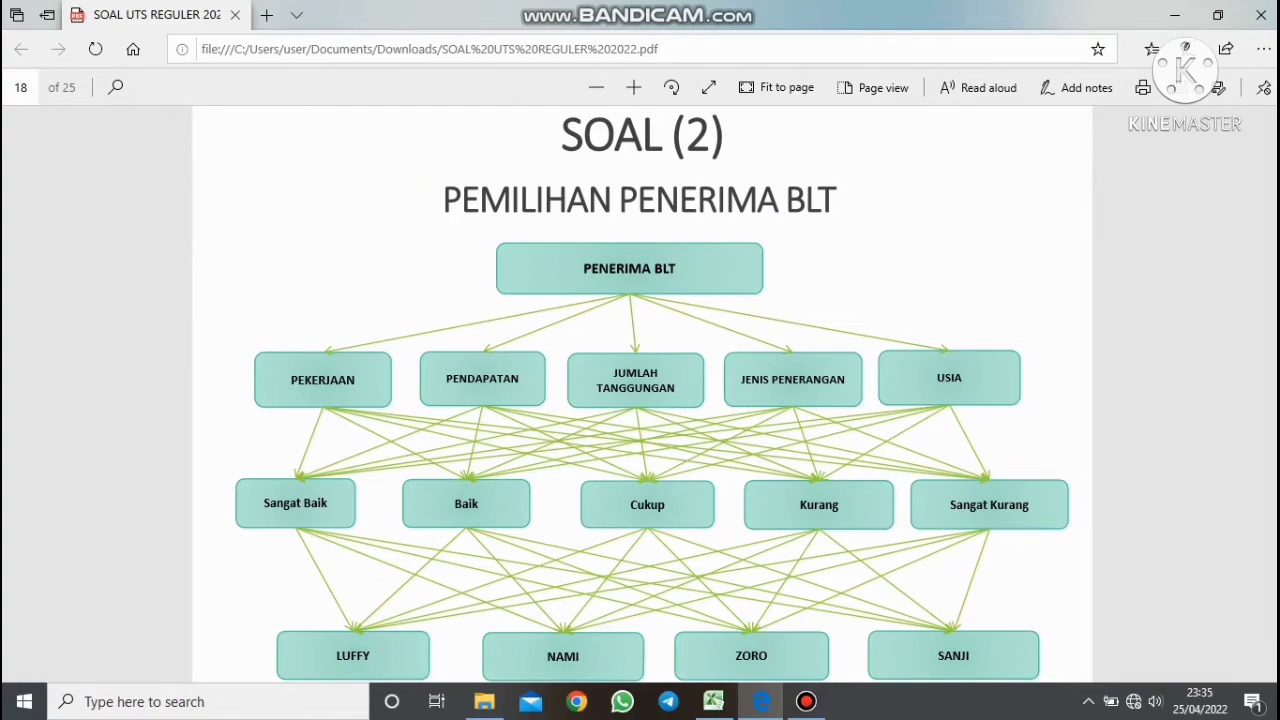
pyautogui.scroll(-1, 643, 394)
pyautogui.scroll(7, 643, 394)
# Examine the Perbandingan Kriteria page with the pairwise comparison scales between the five criteria.
pyautogui.scroll(-10, 643, 394)
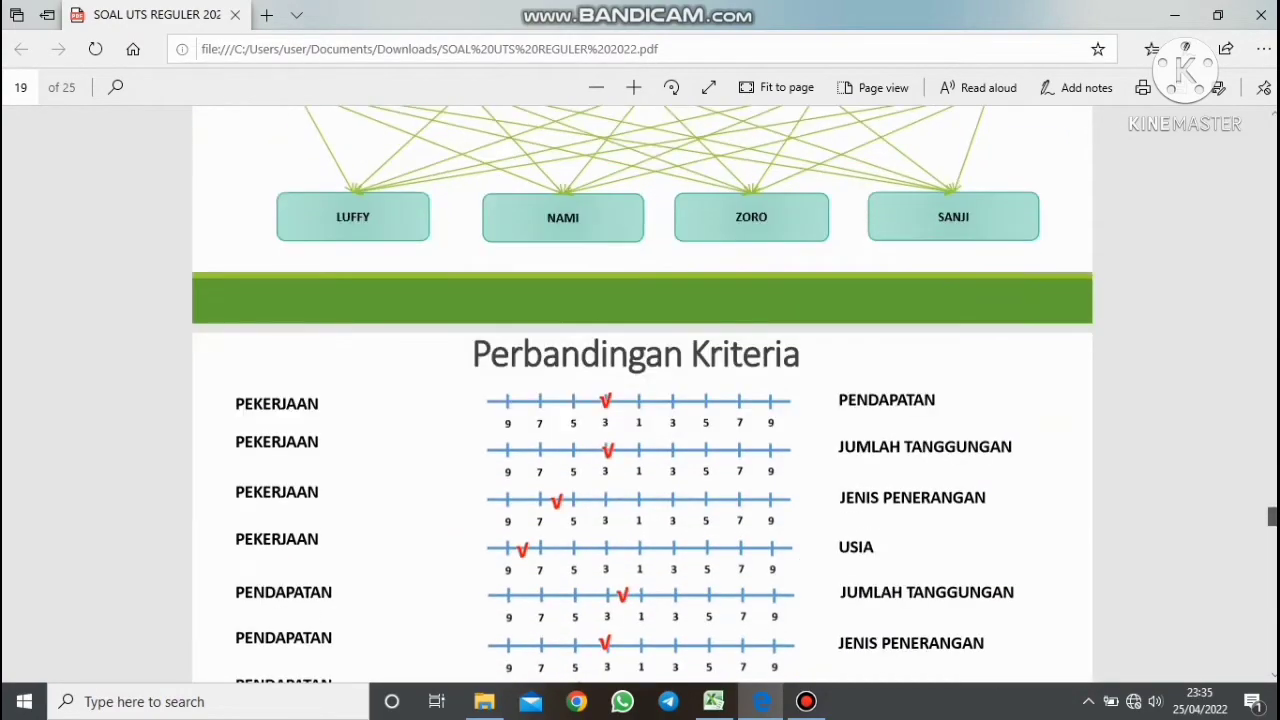
pyautogui.scroll(4, 643, 394)
pyautogui.scroll(-7, 643, 394)
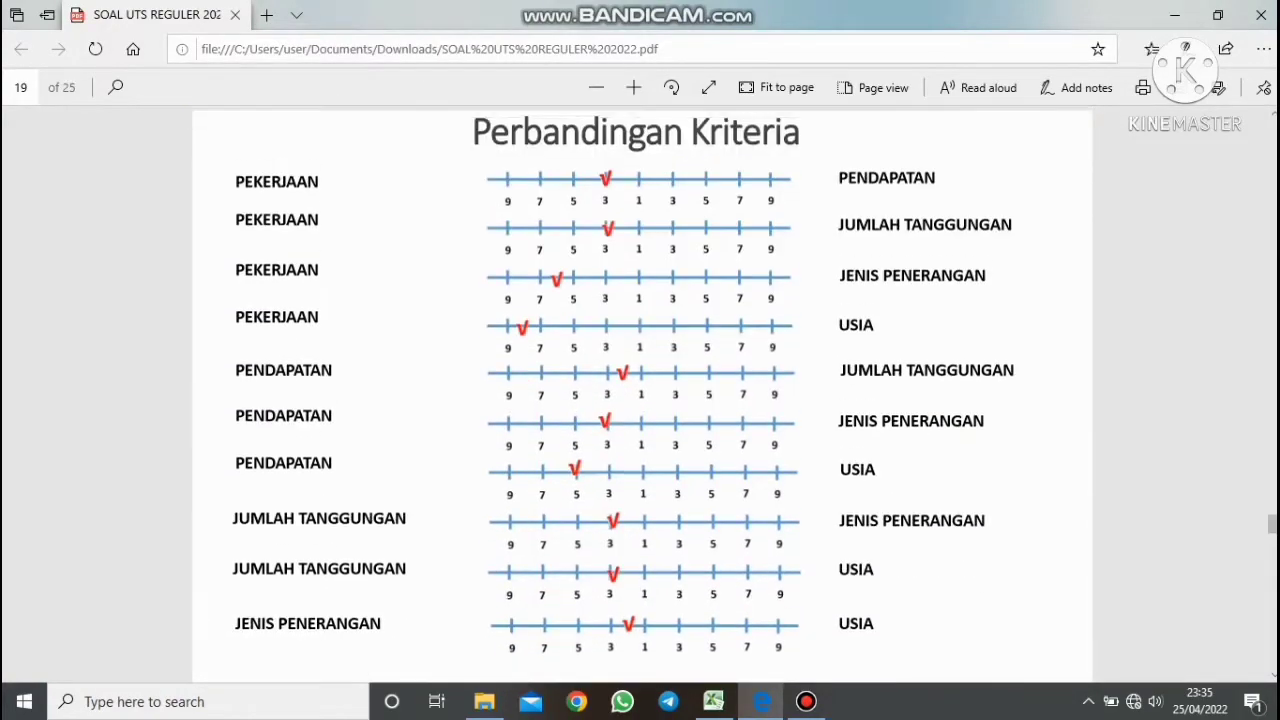
pyautogui.scroll(1, 643, 394)
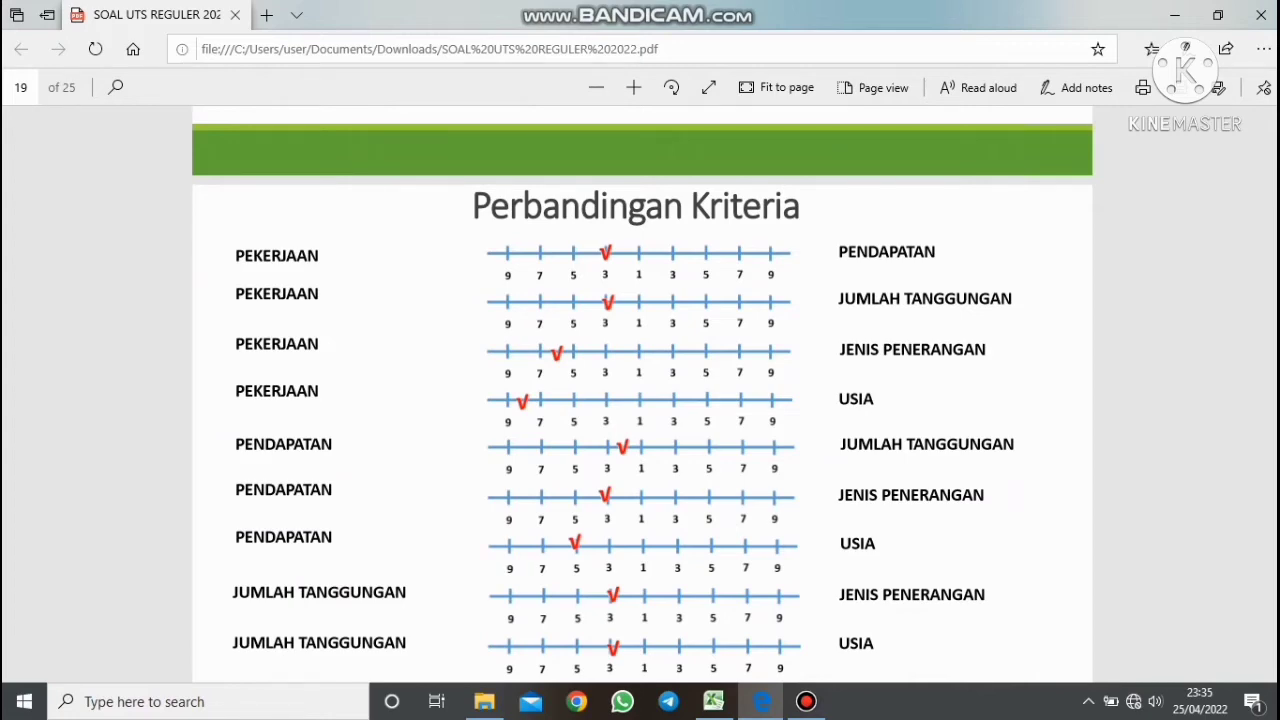
# Skim the Perbandingan Alternatif scales for each criterion from Pekerjaan to Usia and return to the Perbandingan Kriteria page.
pyautogui.scroll(-9, 643, 394)
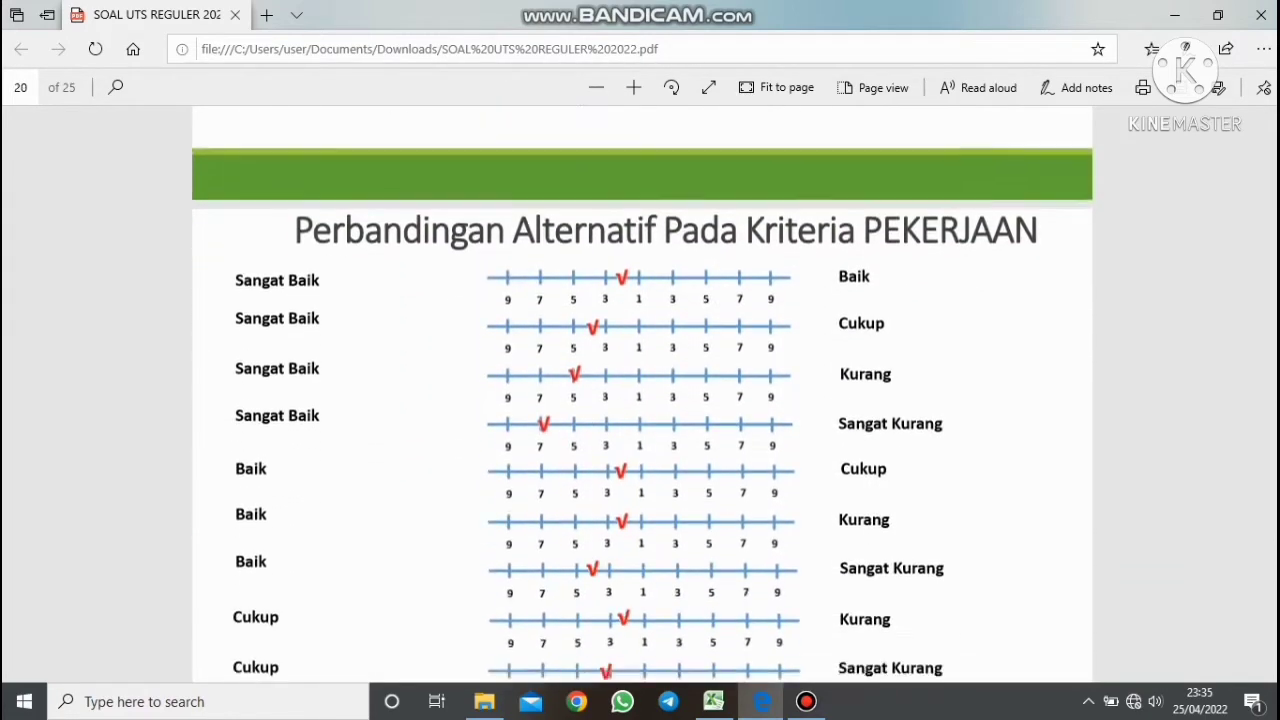
pyautogui.scroll(-10, 643, 394)
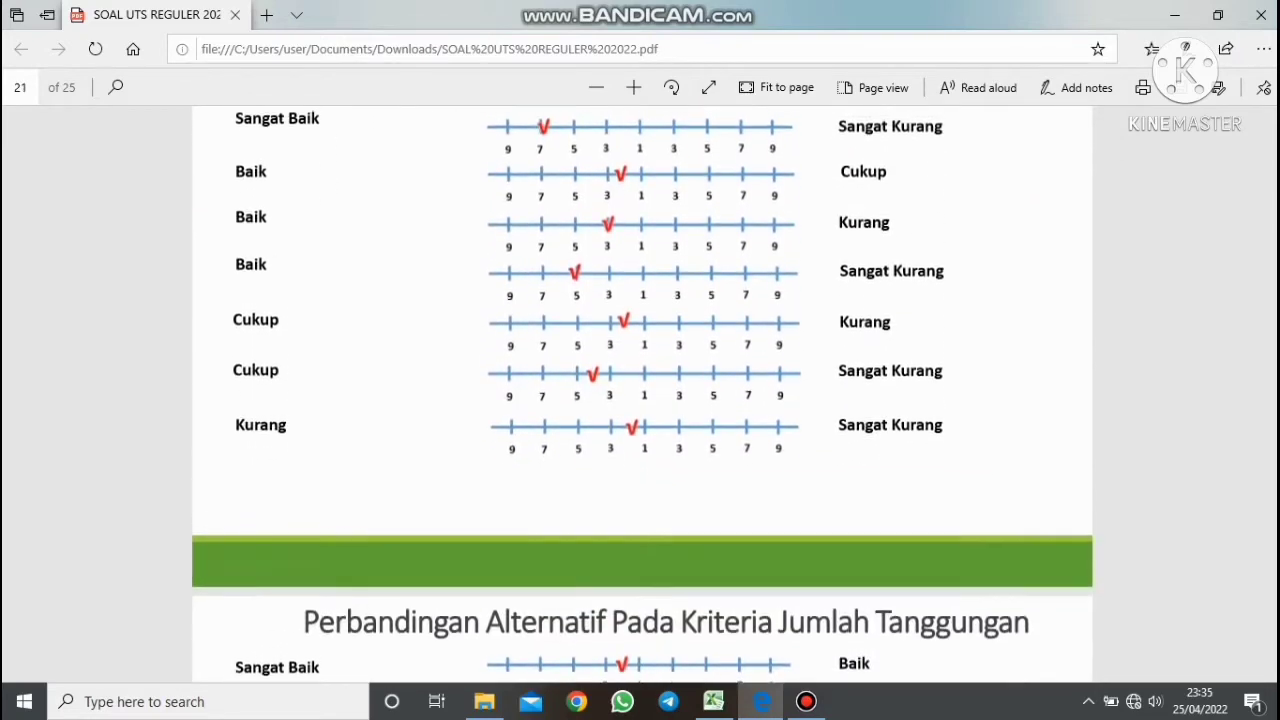
pyautogui.scroll(3, 643, 394)
pyautogui.scroll(-2, 643, 394)
pyautogui.scroll(2, 643, 394)
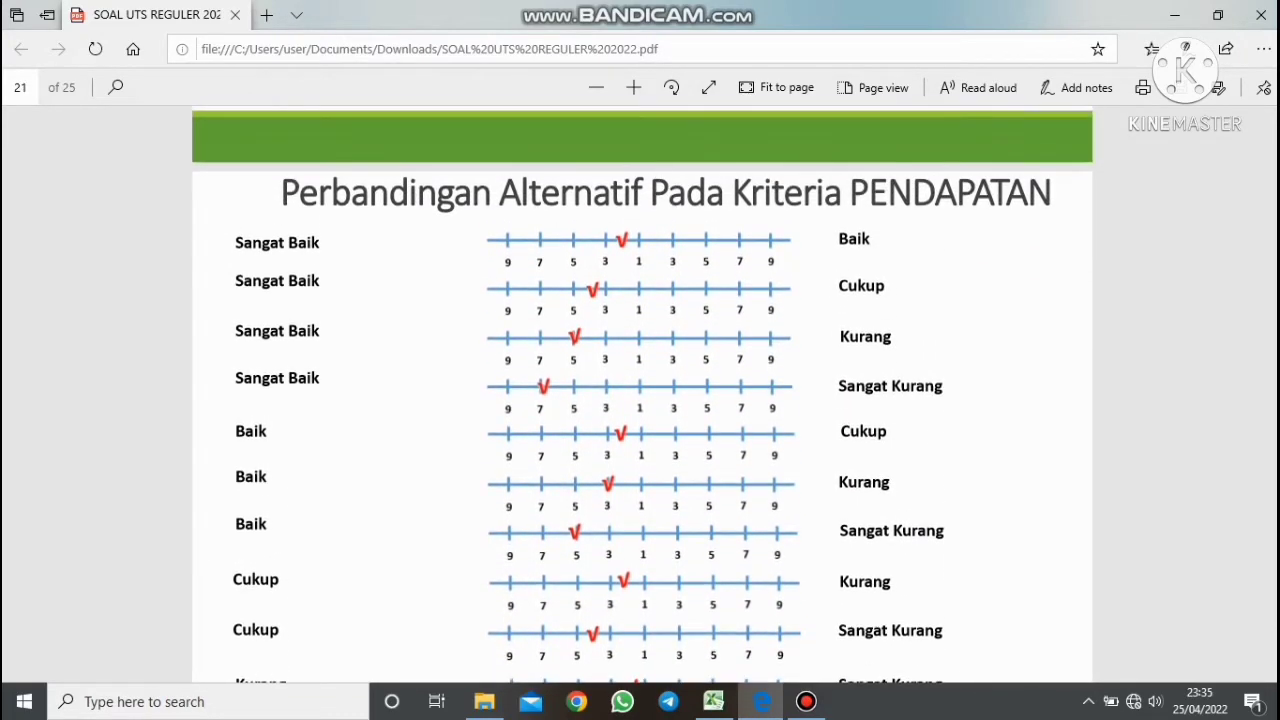
pyautogui.scroll(-15, 643, 394)
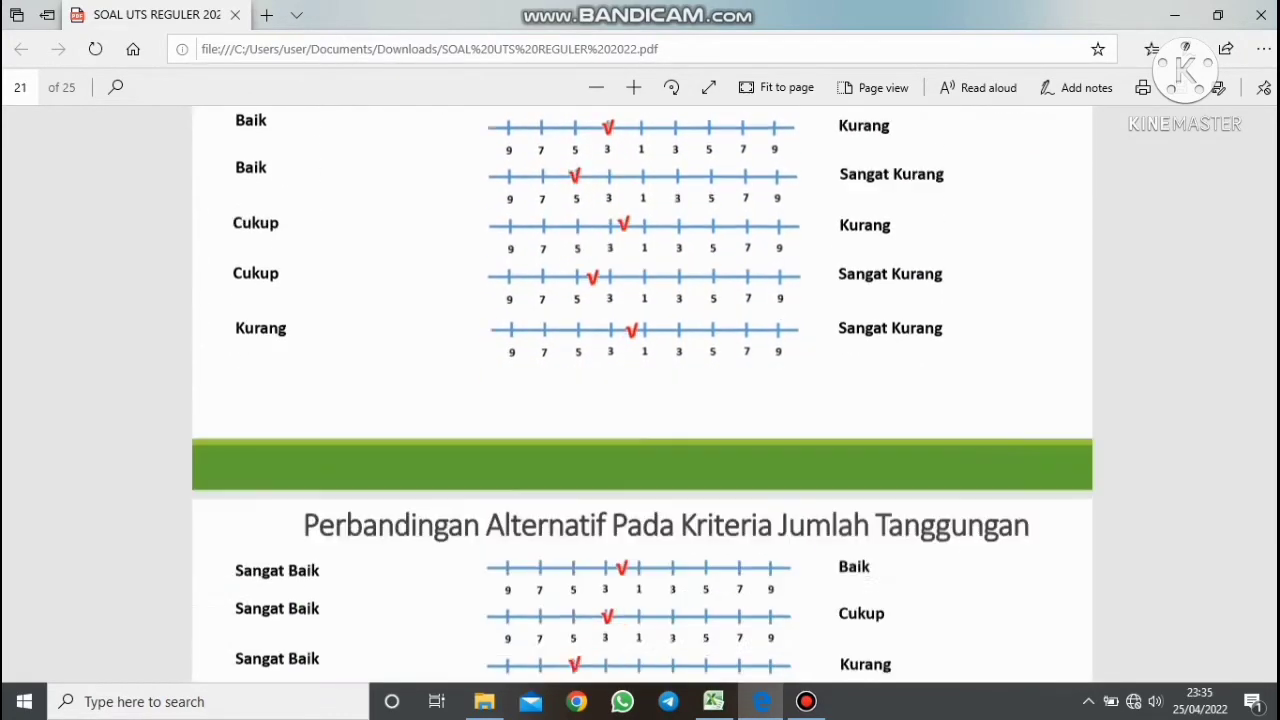
pyautogui.scroll(-20, 643, 394)
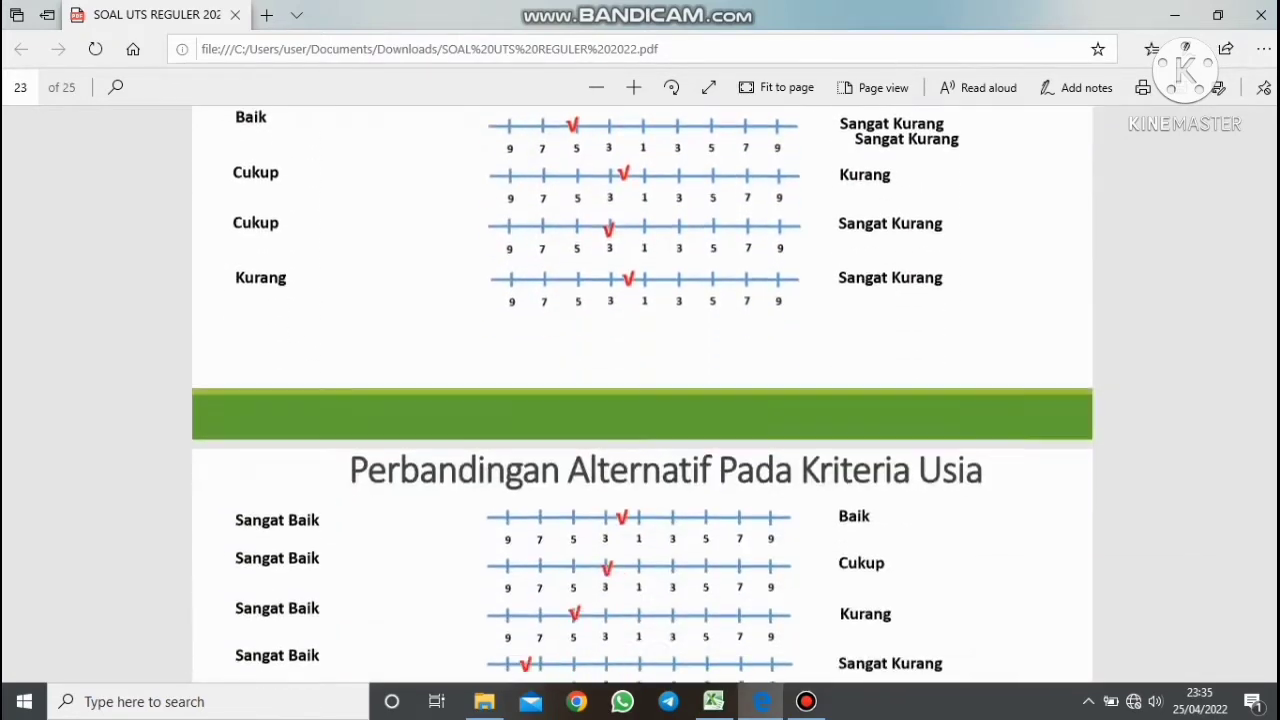
pyautogui.scroll(10, 643, 394)
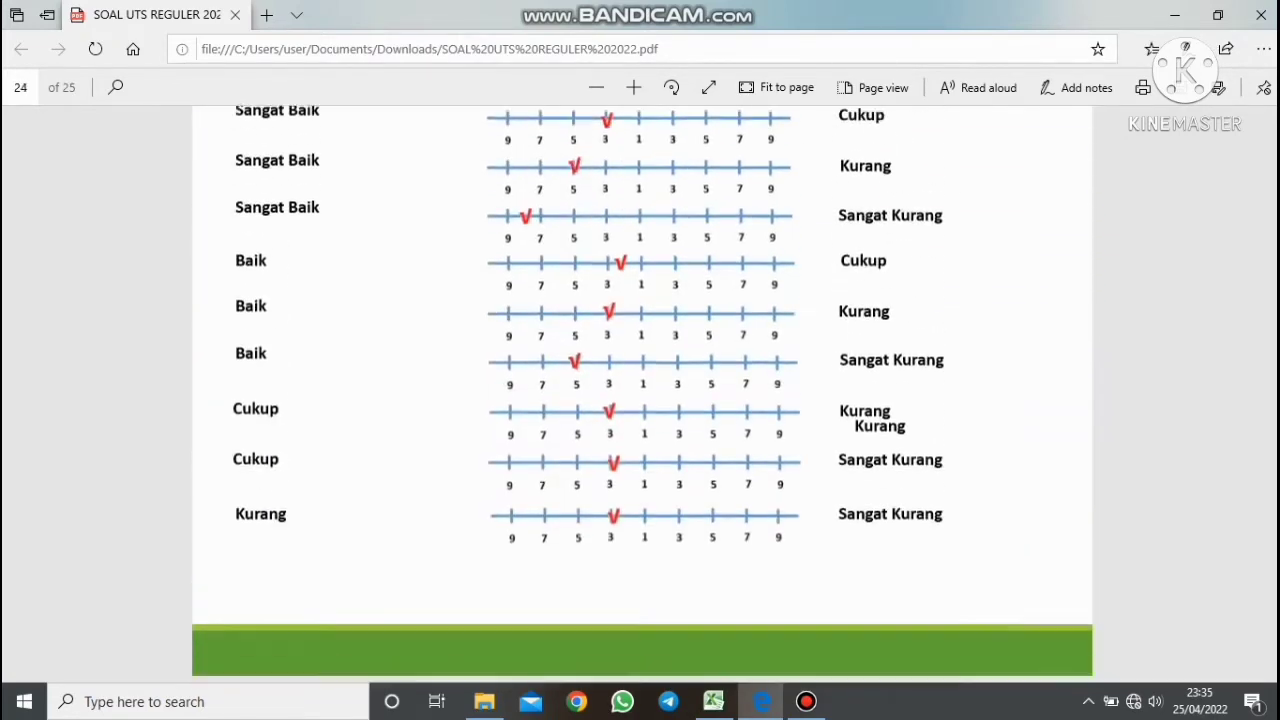
pyautogui.scroll(12, 643, 394)
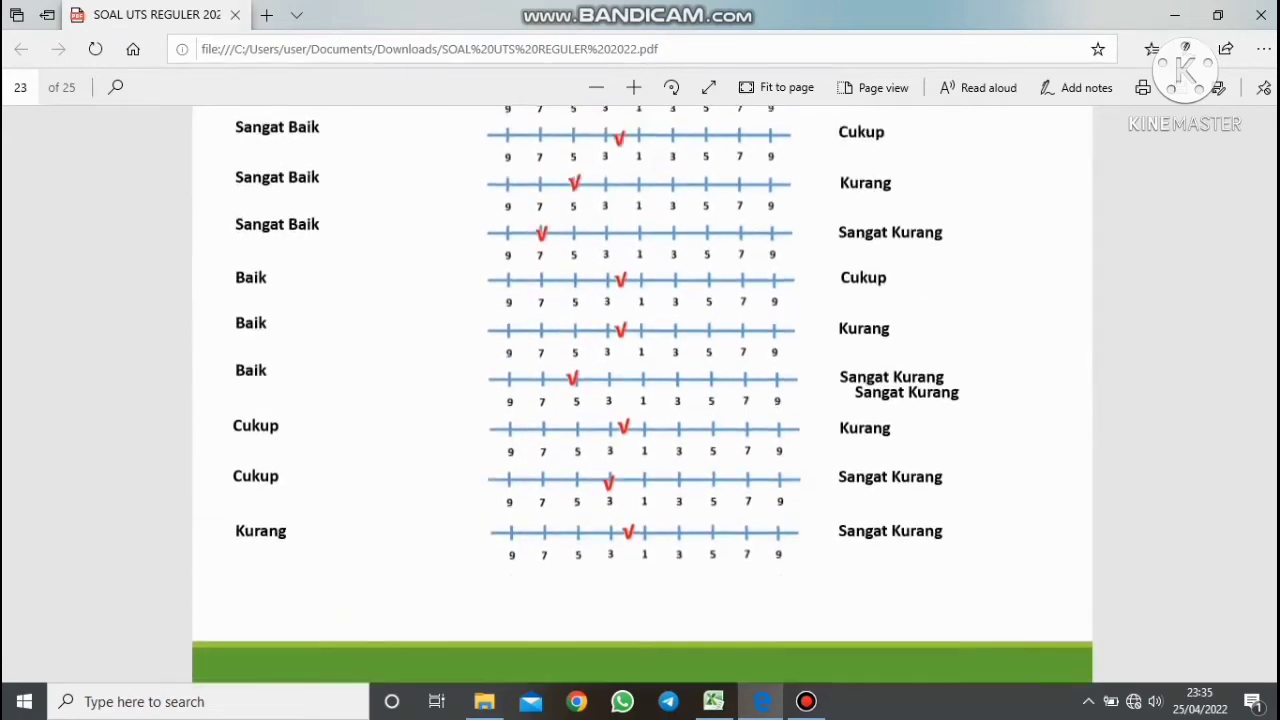
pyautogui.scroll(10, 643, 394)
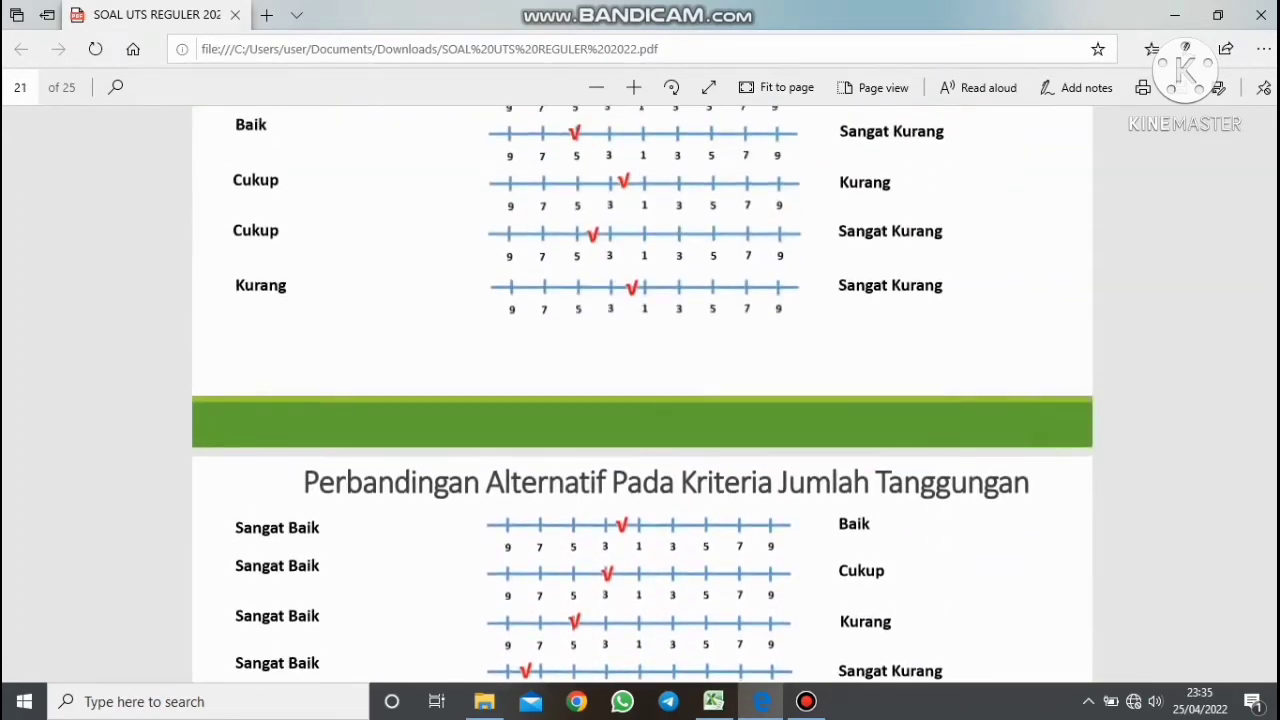
pyautogui.scroll(12, 643, 394)
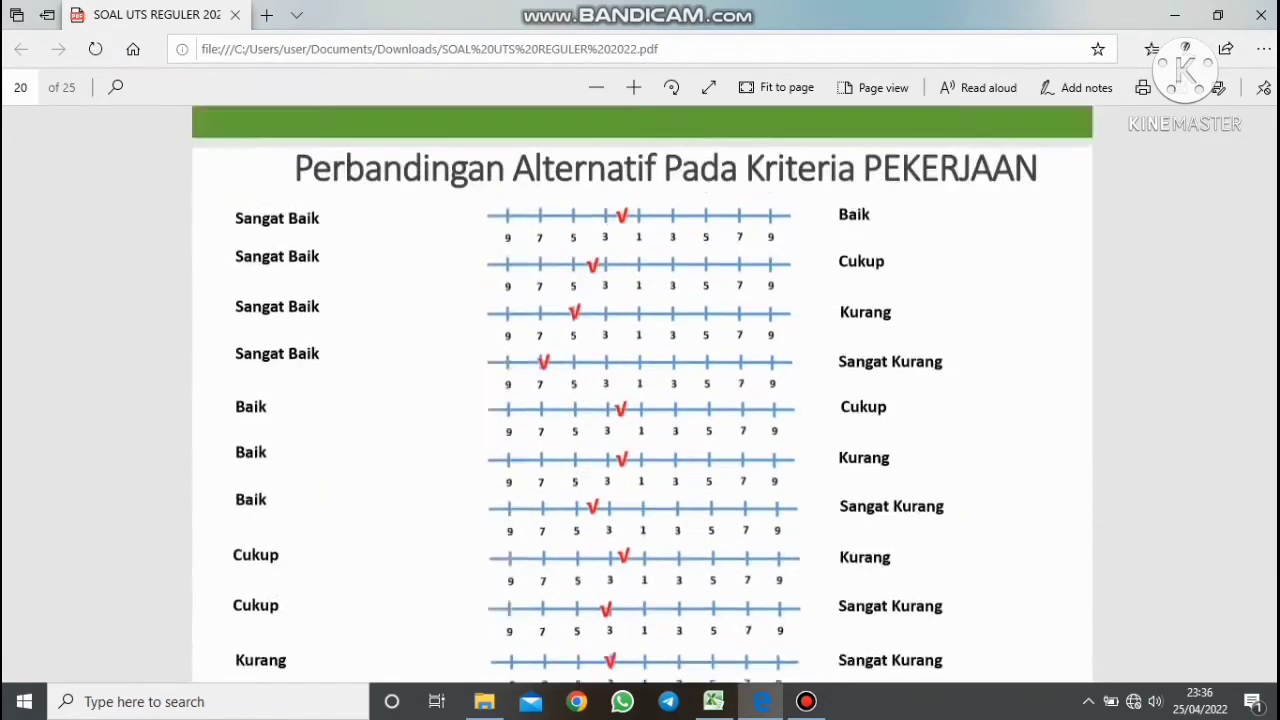
pyautogui.scroll(10, 643, 394)
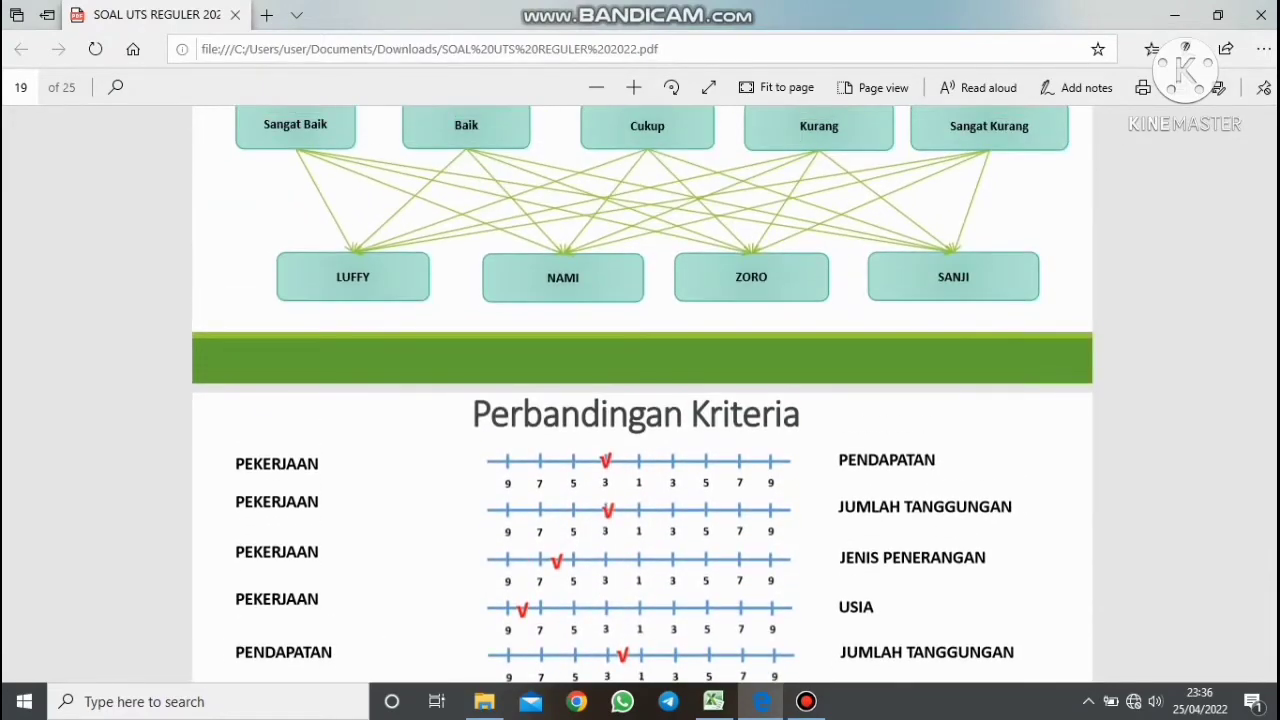
# Recheck the Penerima BLT hierarchy diagram and switch to the UTS SPK workbook in Excel.
pyautogui.scroll(3, 643, 394)
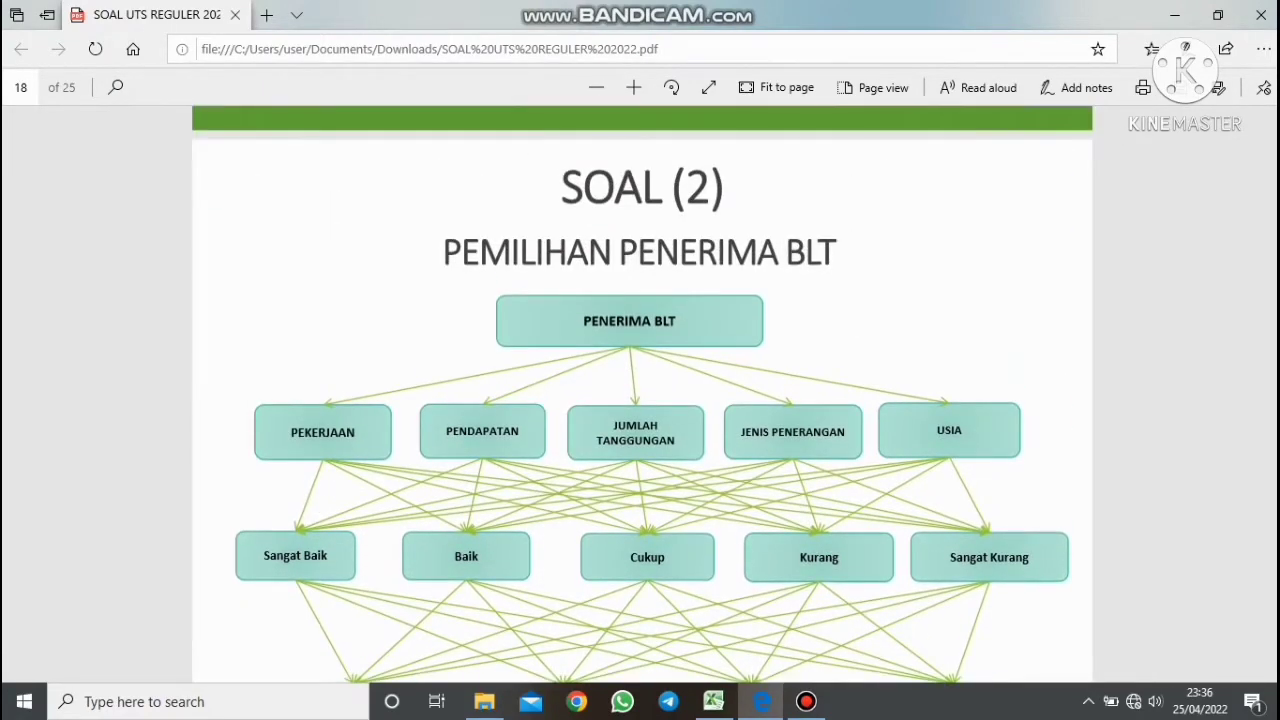
pyautogui.scroll(-2, 643, 394)
pyautogui.scroll(-3, 643, 394)
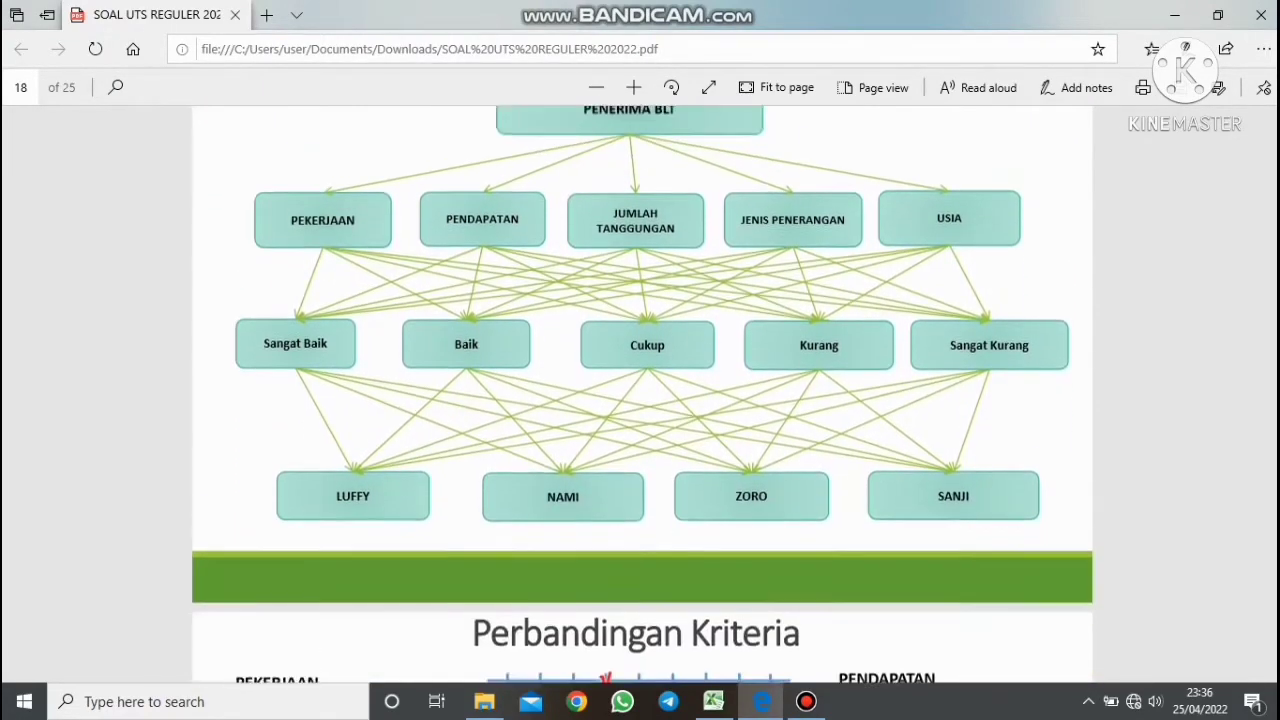
pyautogui.scroll(1, 643, 394)
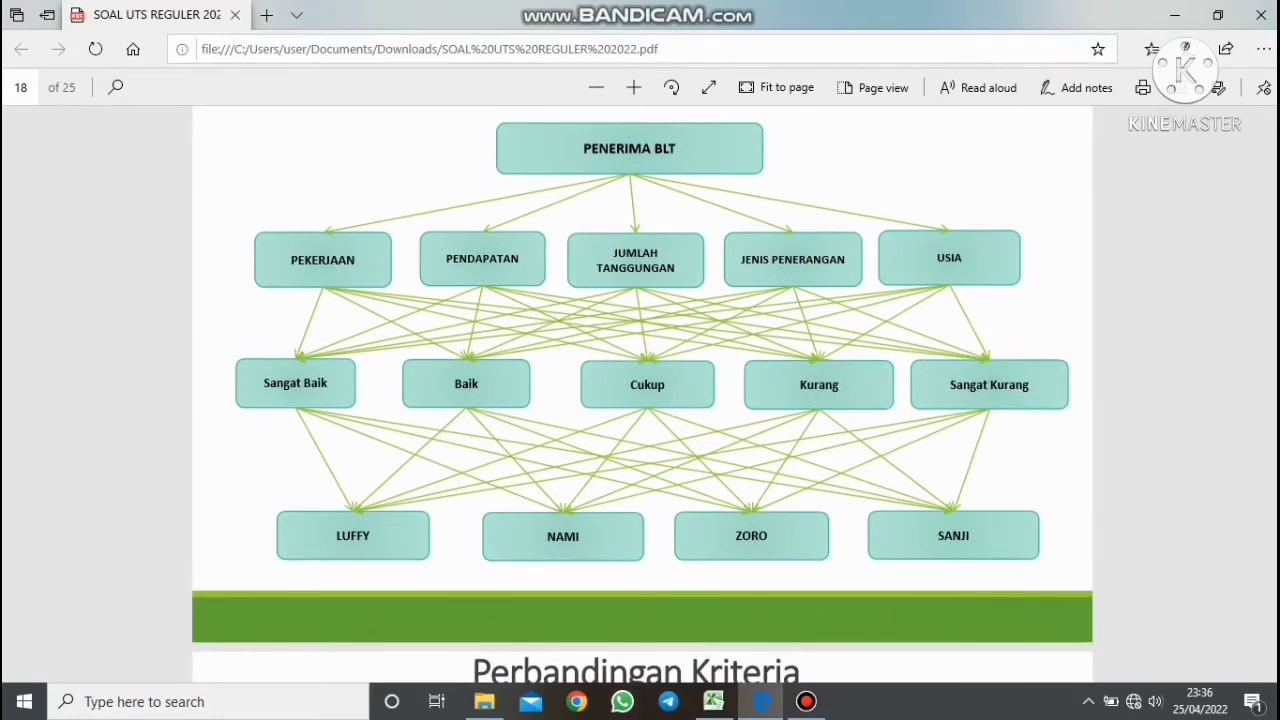
pyautogui.hotkey('alt', 'Tab')
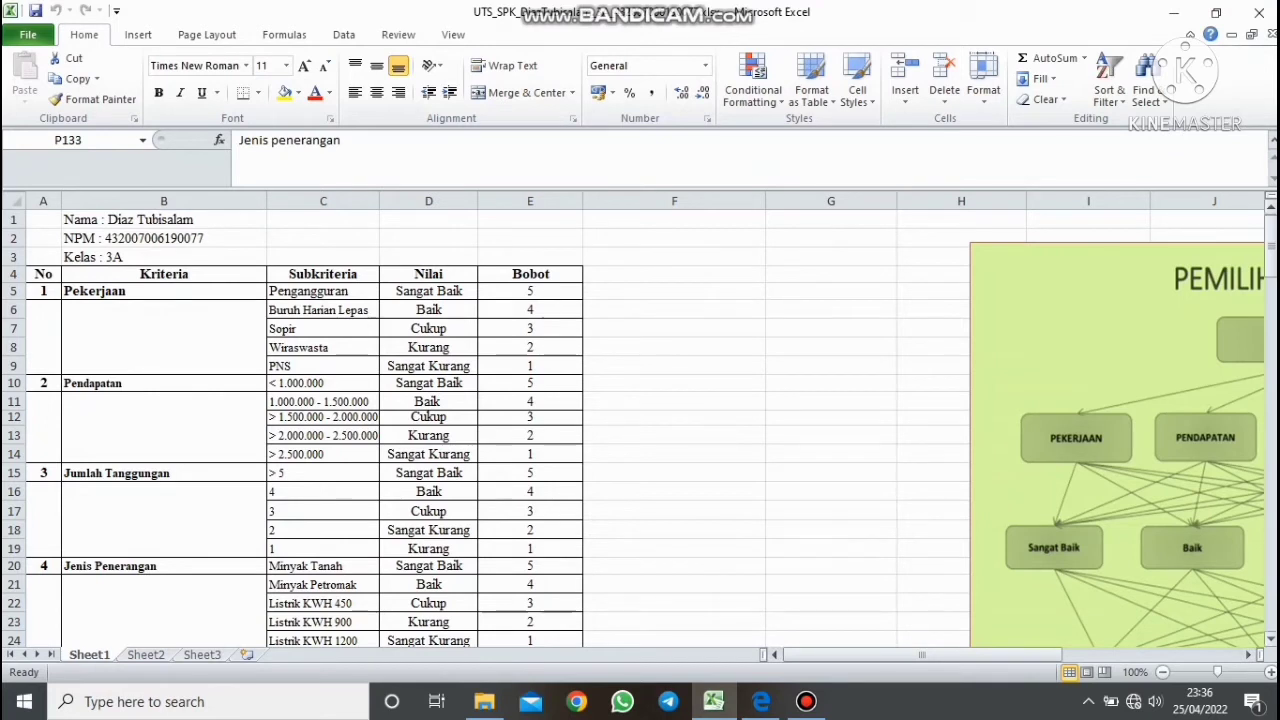
# Compare the MATRIK PERBANDINGAN KRITERIA table on Sheet1 with the Perbandingan Kriteria scales beside it.
pyautogui.click(996, 655)
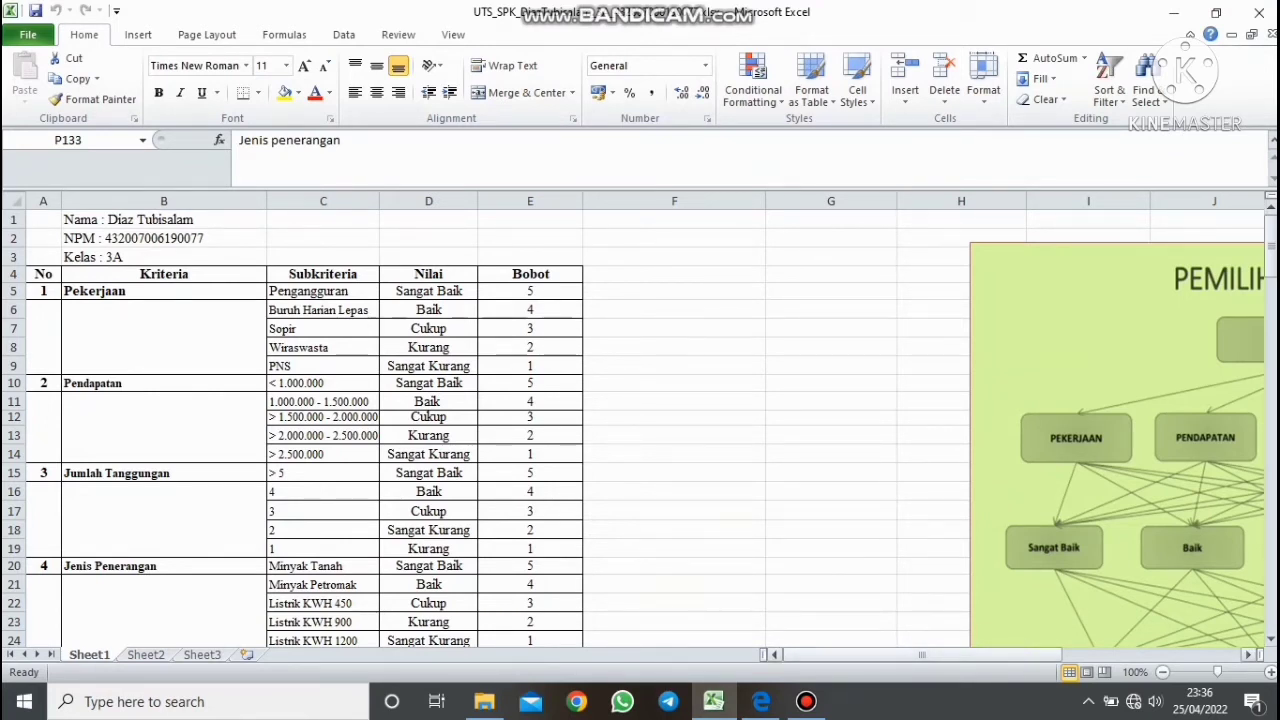
pyautogui.moveTo(790, 655); pyautogui.dragTo(915, 655)
pyautogui.moveTo(1270, 258); pyautogui.dragTo(1270, 269)
pyautogui.moveTo(1050, 654); pyautogui.dragTo(963, 654)
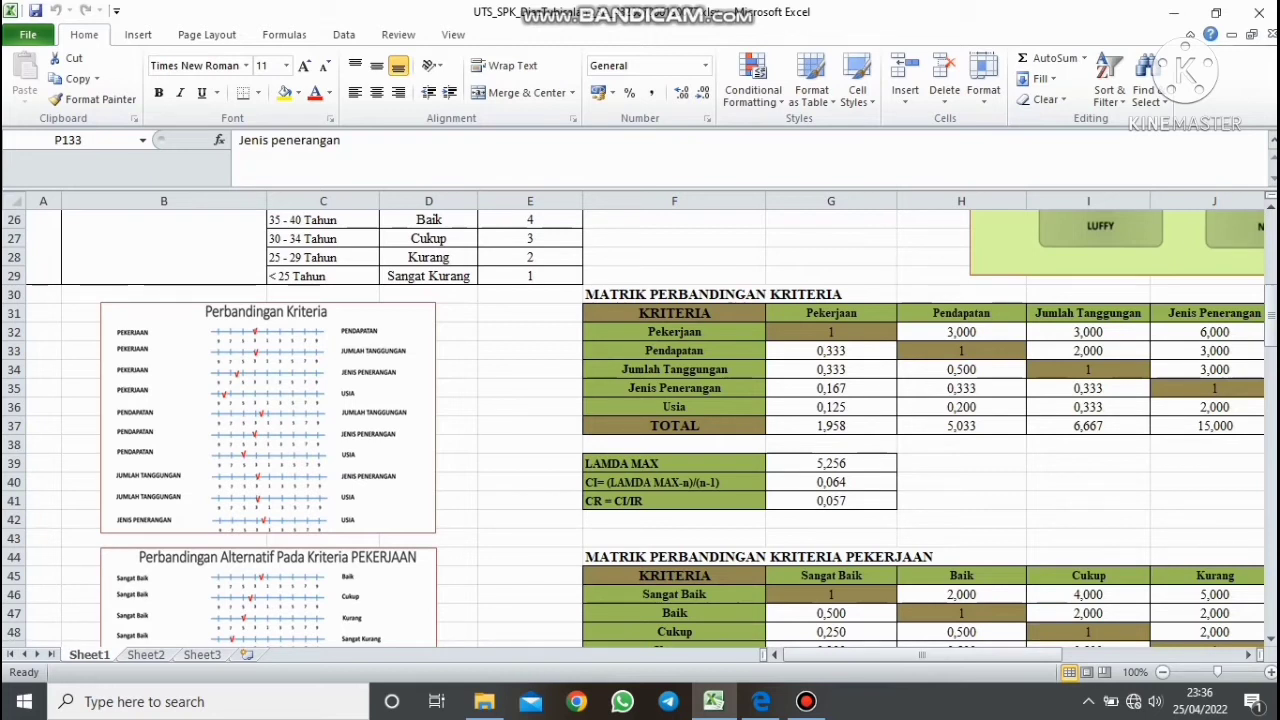
pyautogui.moveTo(922, 655); pyautogui.dragTo(998, 655)
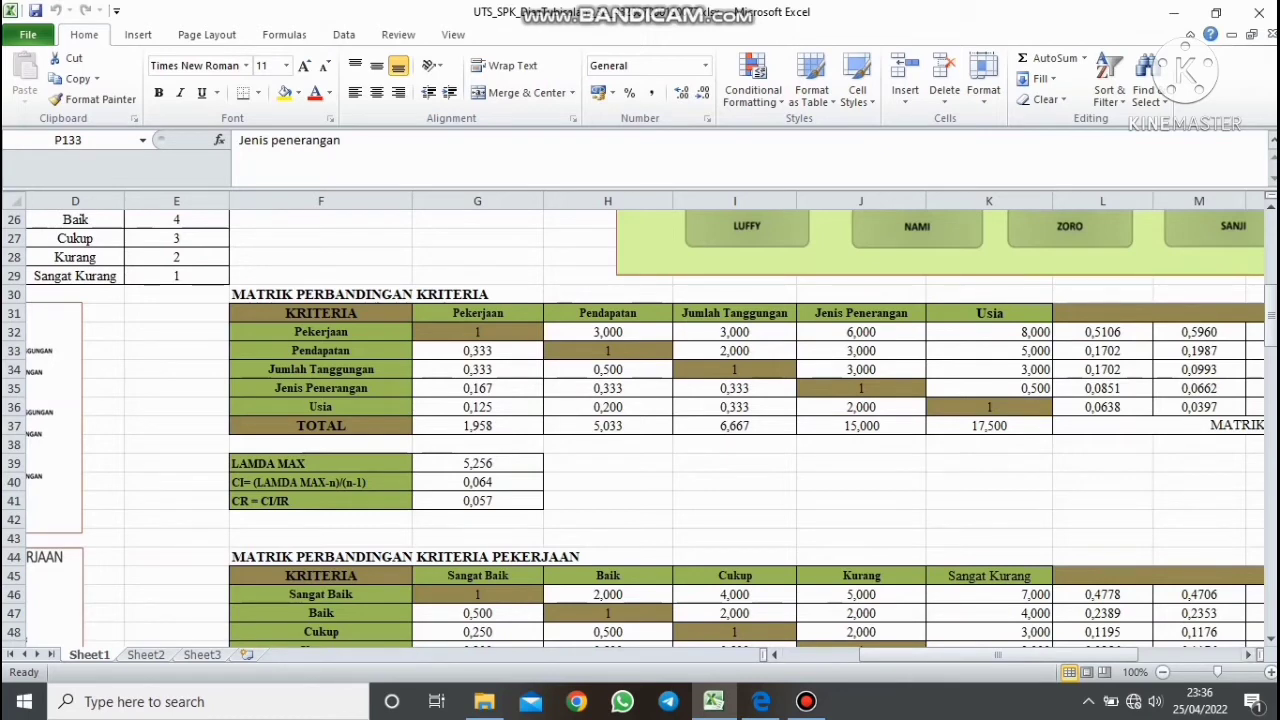
pyautogui.moveTo(998, 655); pyautogui.dragTo(948, 655)
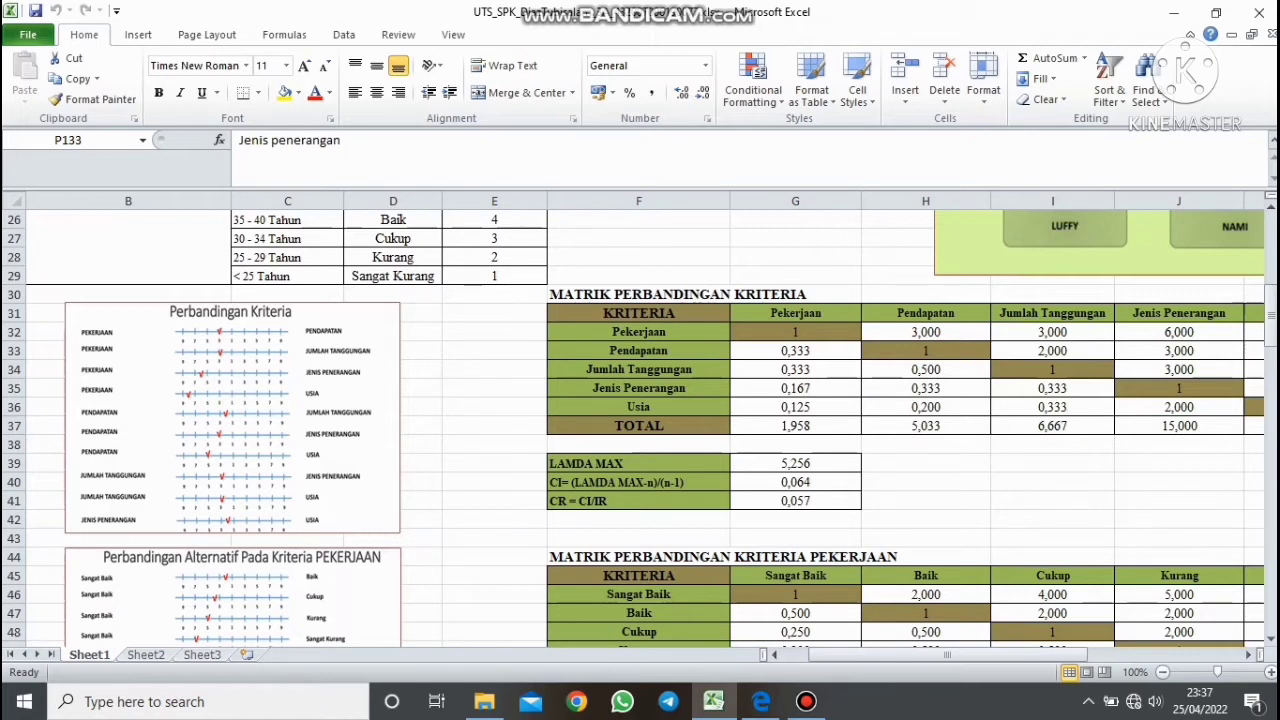
# Inspect the Pekerjaan–Pendapatan value in H32 and its reciprocal formula in G33 against the Perbandingan Kriteria scales.
pyautogui.click(926, 332)
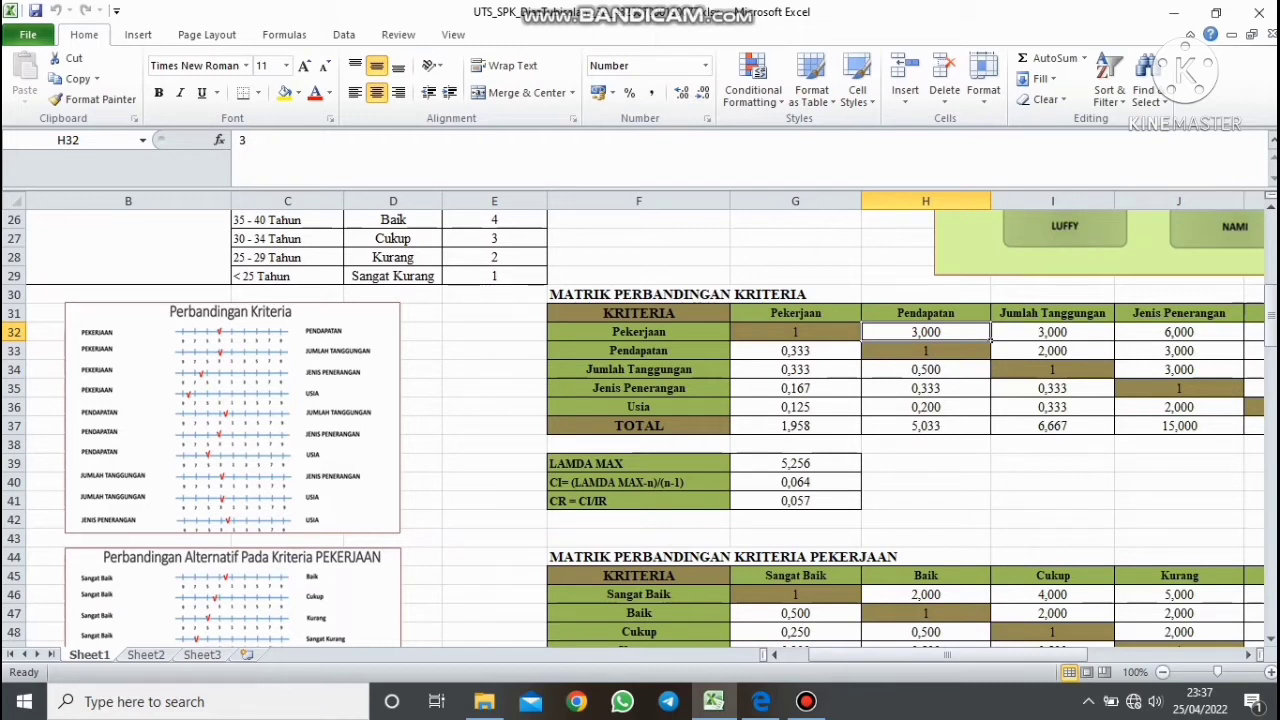
pyautogui.moveTo(947, 655); pyautogui.dragTo(972, 655)
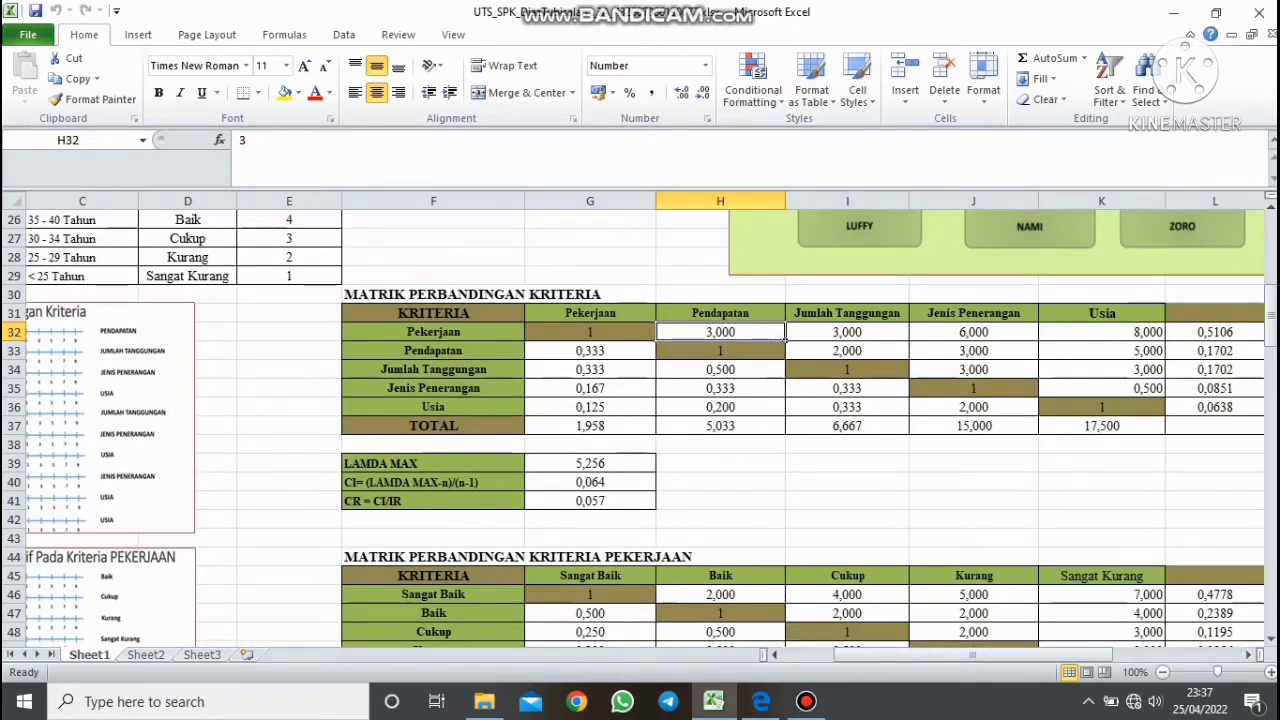
pyautogui.click(590, 351)
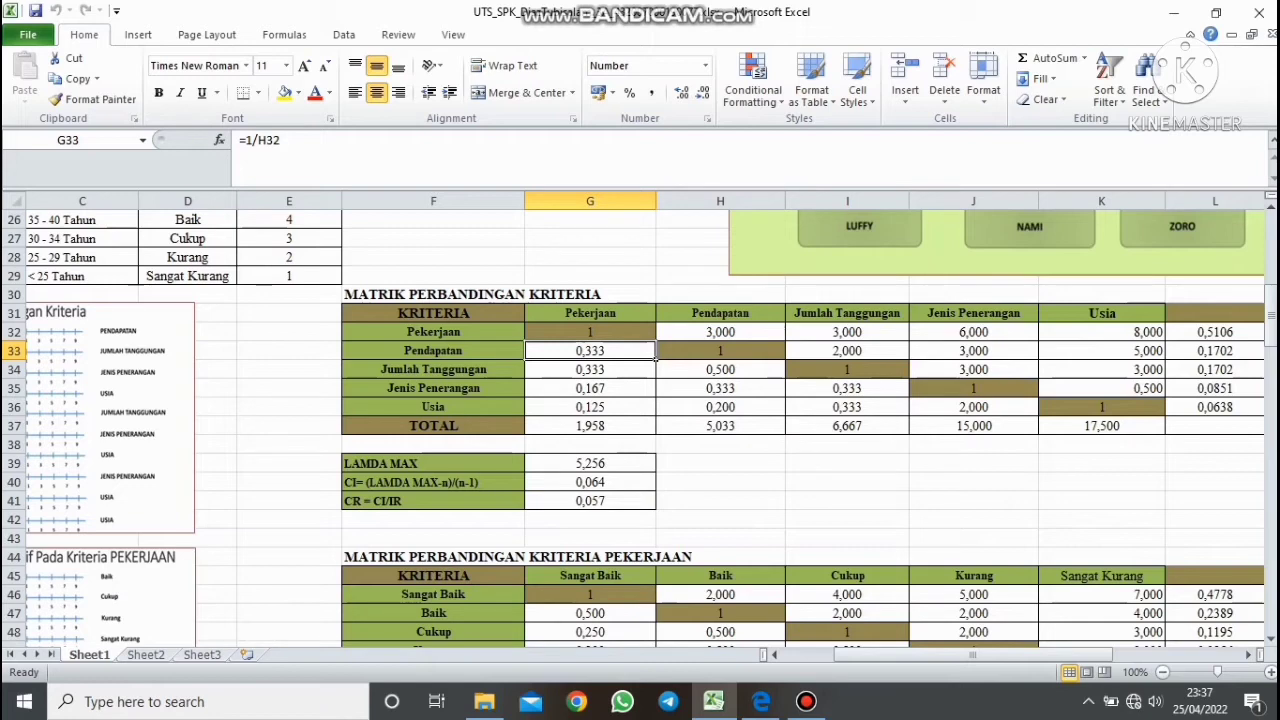
pyautogui.moveTo(973, 655); pyautogui.dragTo(921, 655)
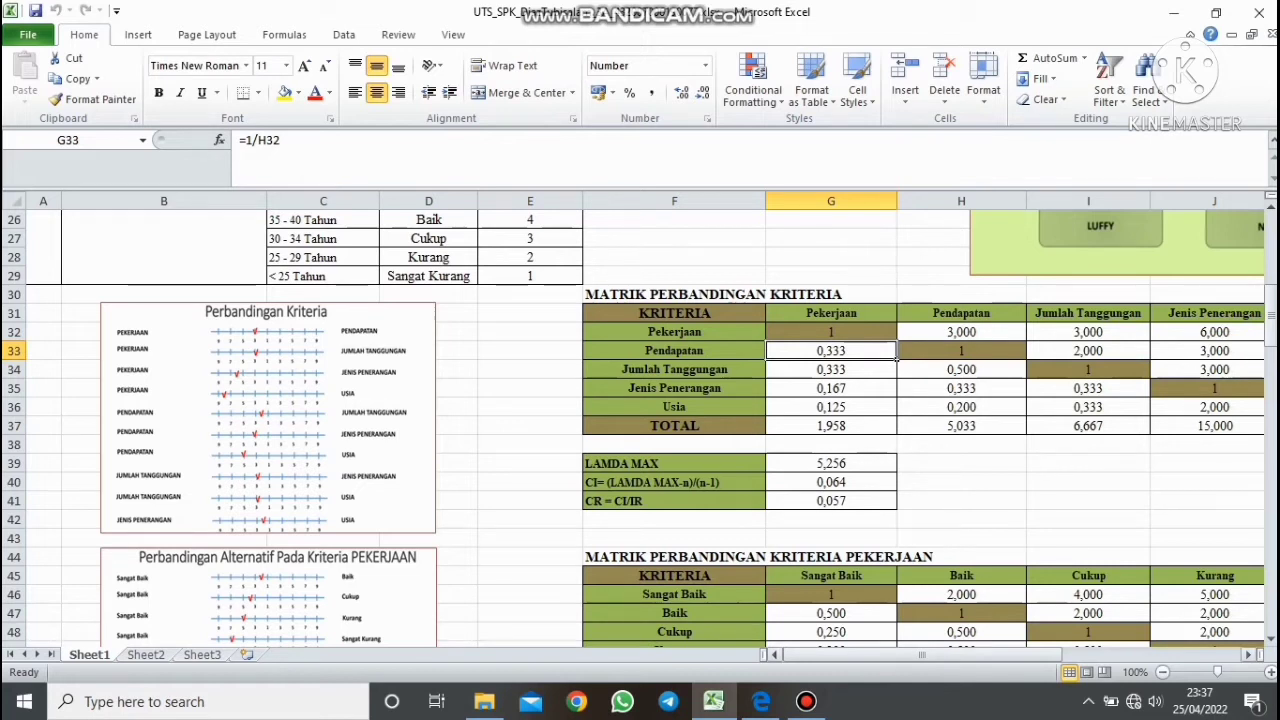
pyautogui.moveTo(922, 655); pyautogui.dragTo(947, 655)
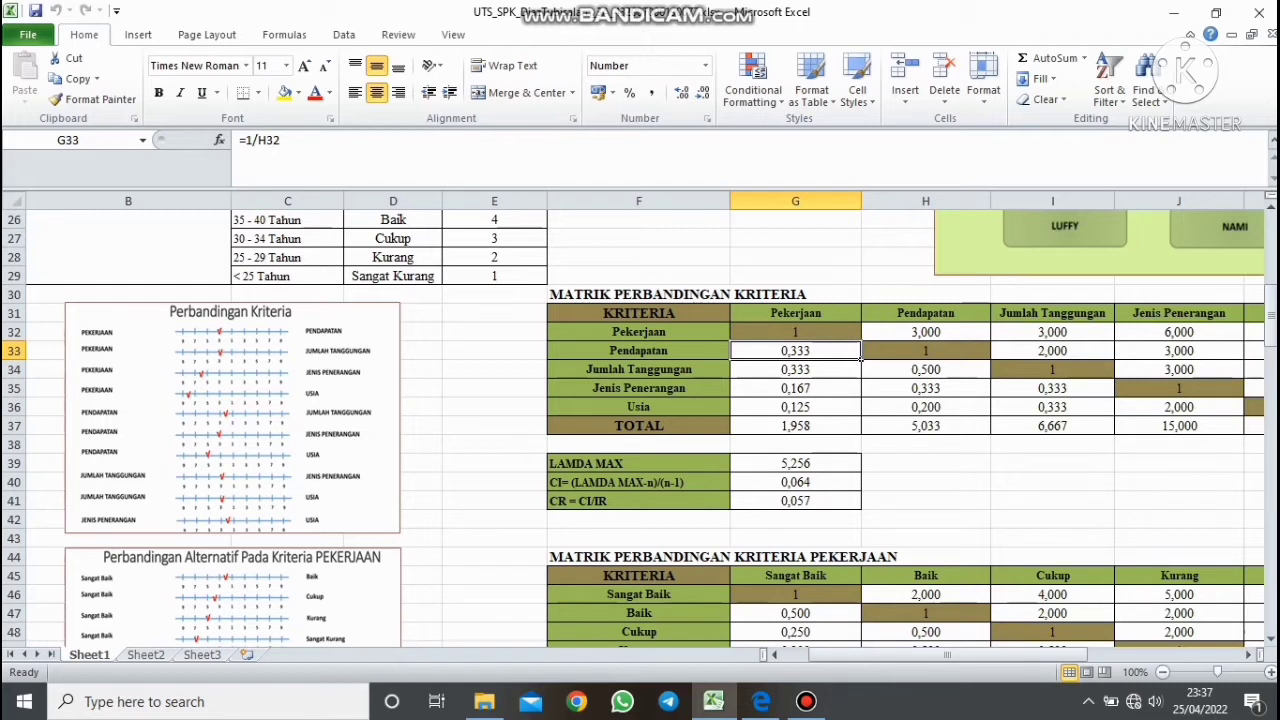
# Examine the first Nilai Eigen formula in L32 together with the Pekerjaan column total in G37.
pyautogui.hscroll(4, 640, 420)
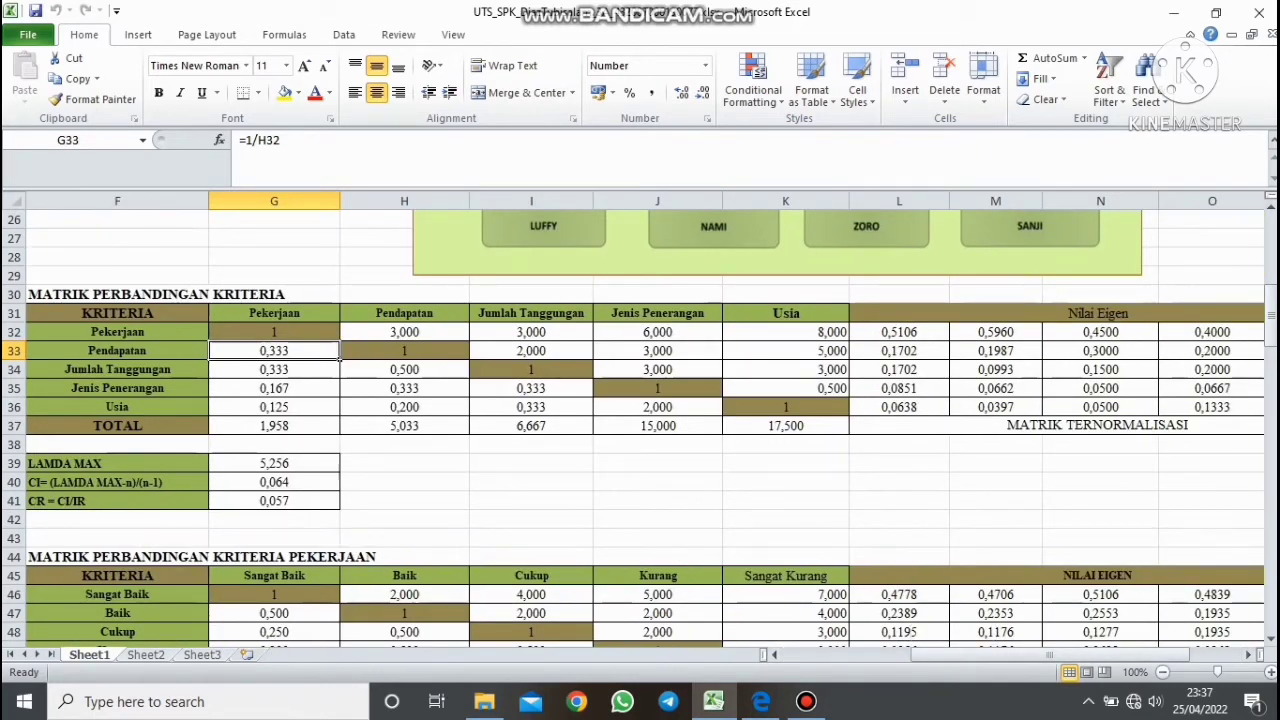
pyautogui.click(899, 332)
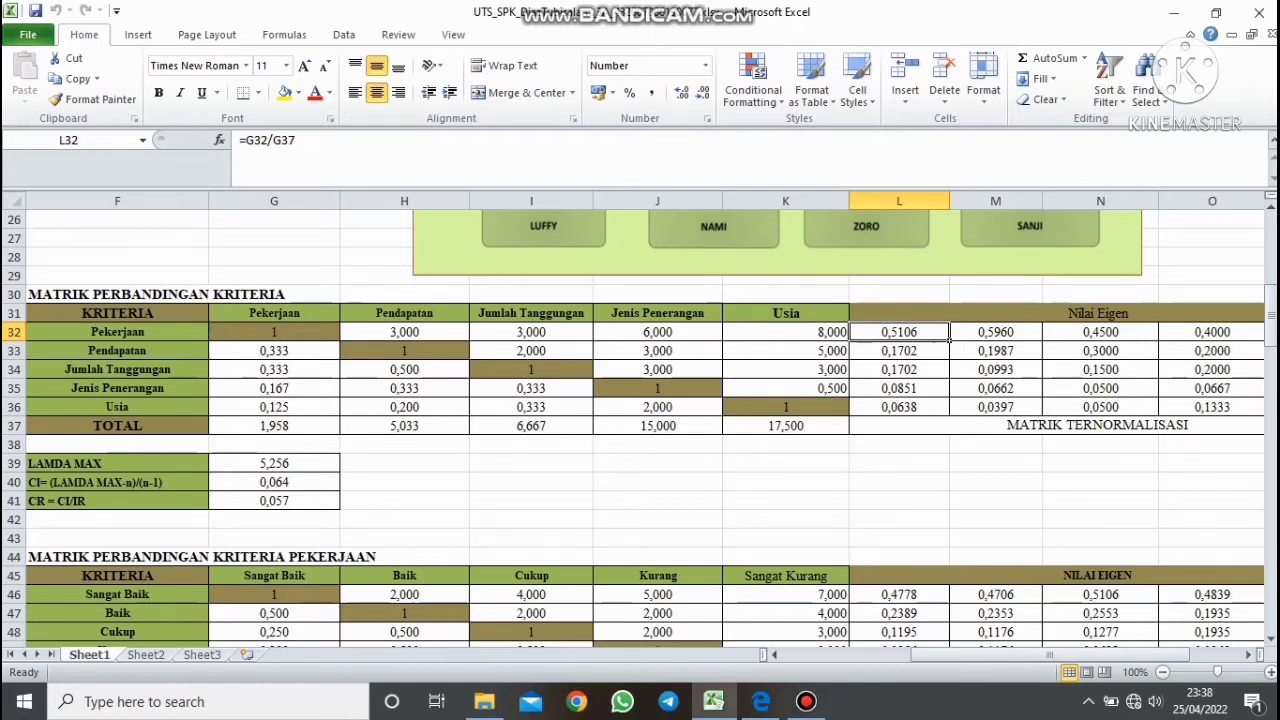
pyautogui.click(274, 426)
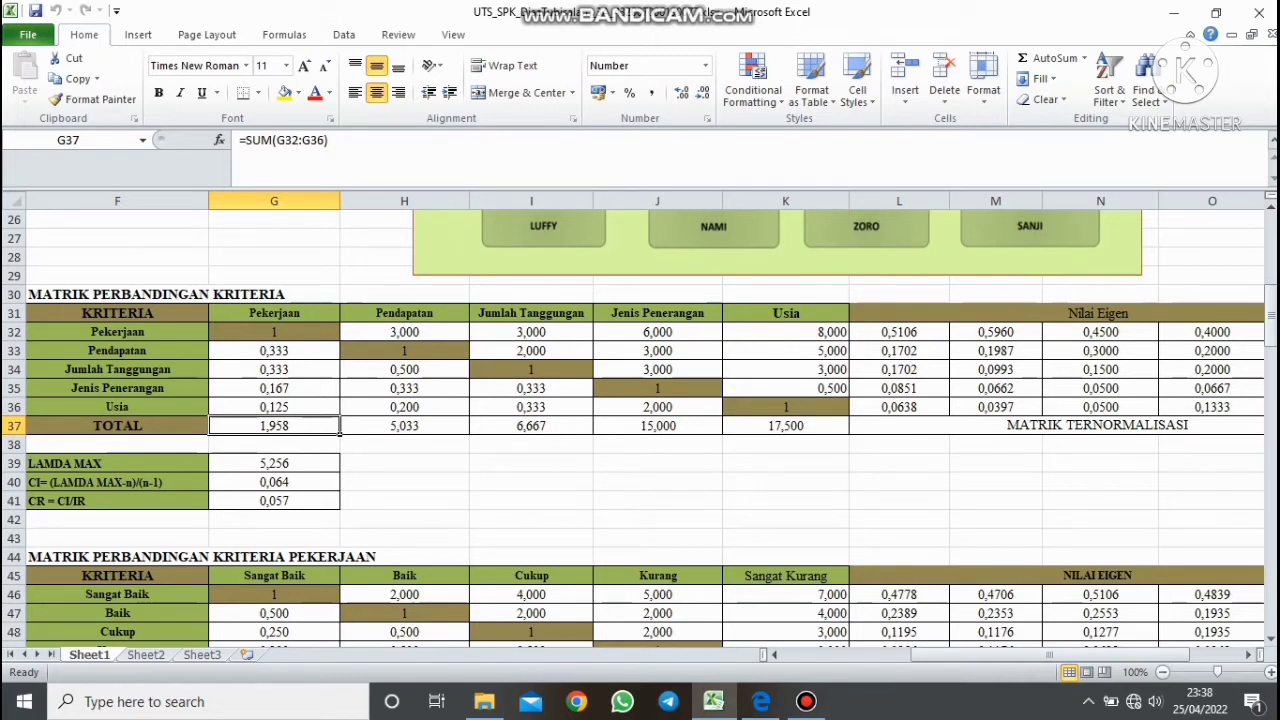
pyautogui.click(899, 350)
pyautogui.click(899, 341)
pyautogui.click(899, 332)
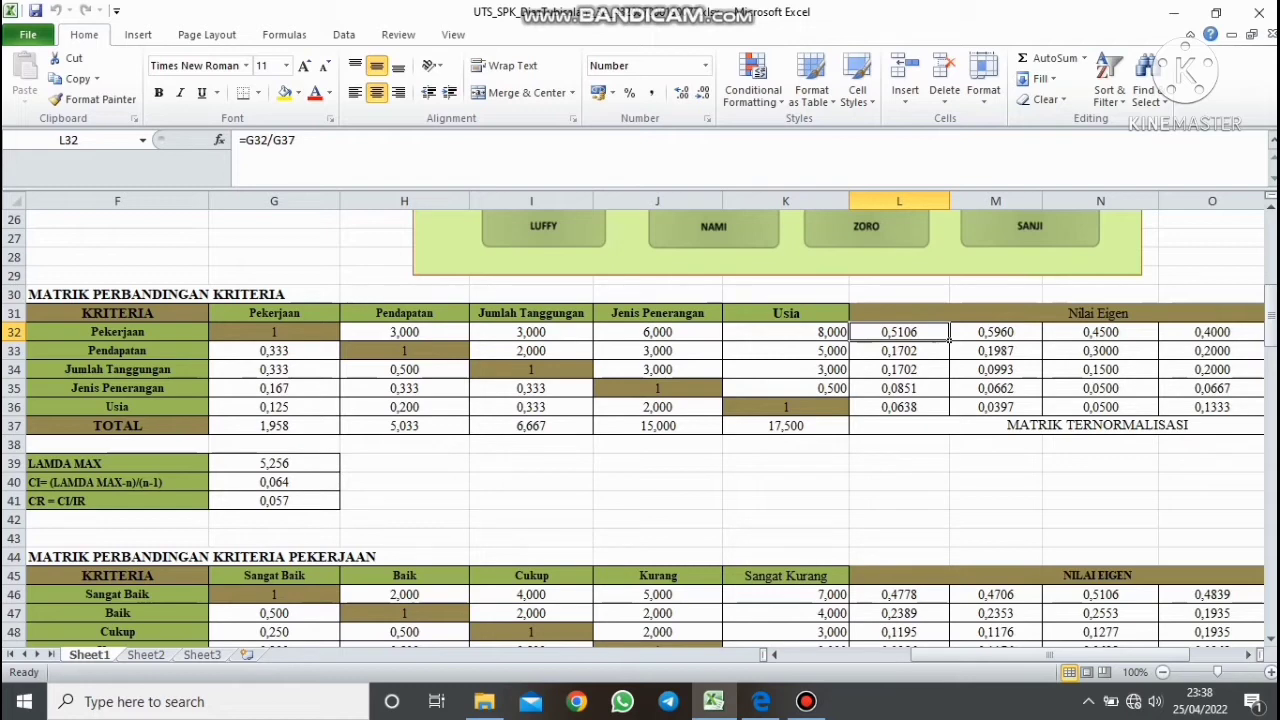
pyautogui.click(274, 426)
# Examine how Jumlah in Q32 and RATA-RATA in R32 are calculated from the Nilai Eigen columns.
pyautogui.moveTo(1000, 655); pyautogui.dragTo(1052, 655)
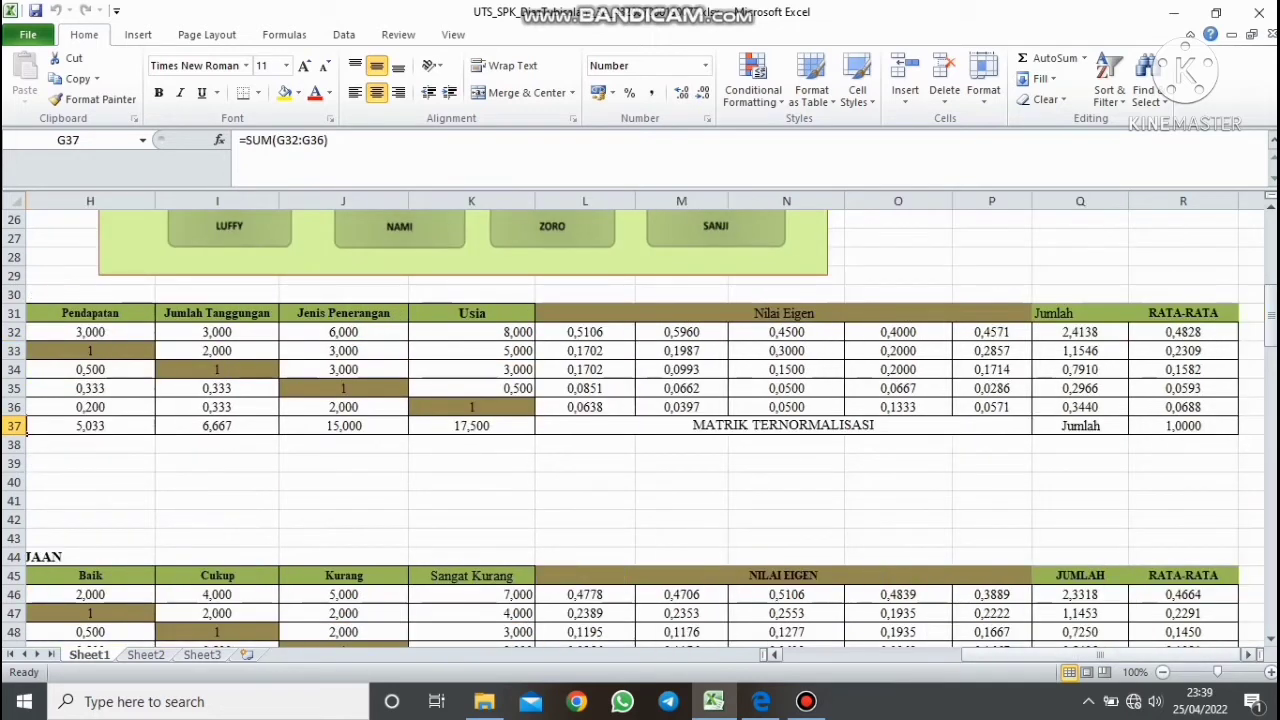
pyautogui.click(1080, 332)
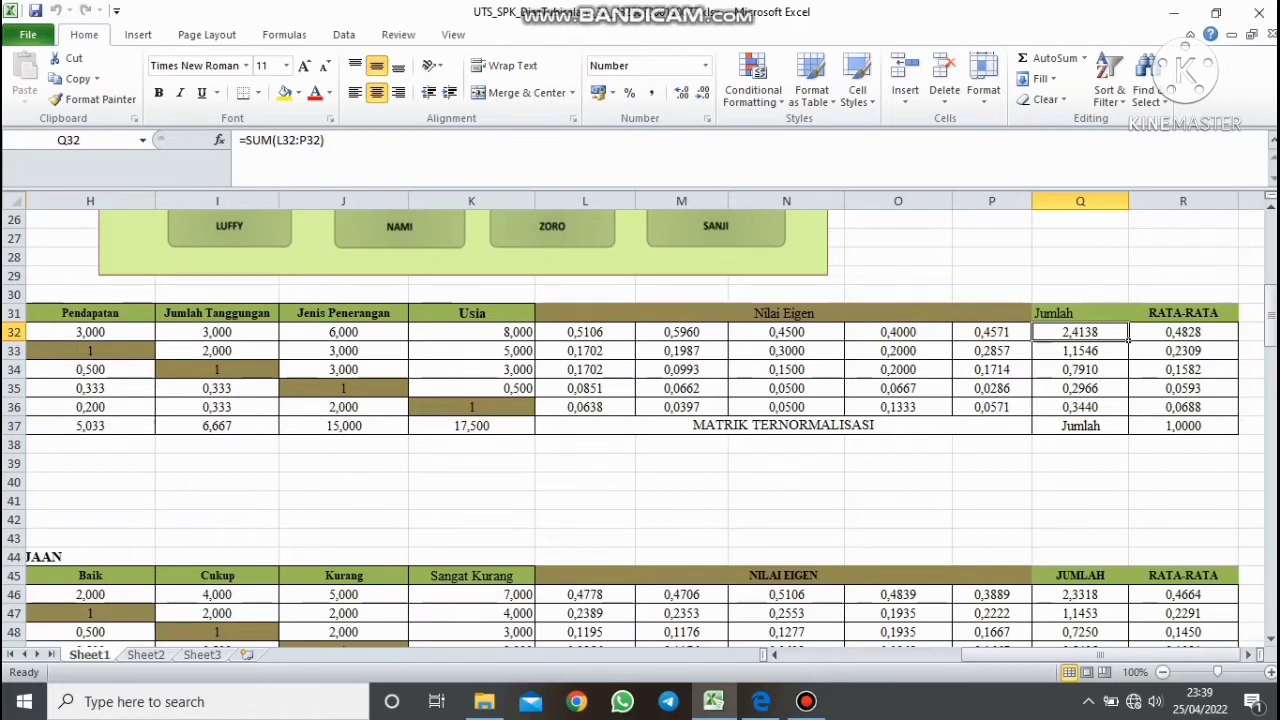
pyautogui.click(585, 370)
pyautogui.click(585, 351)
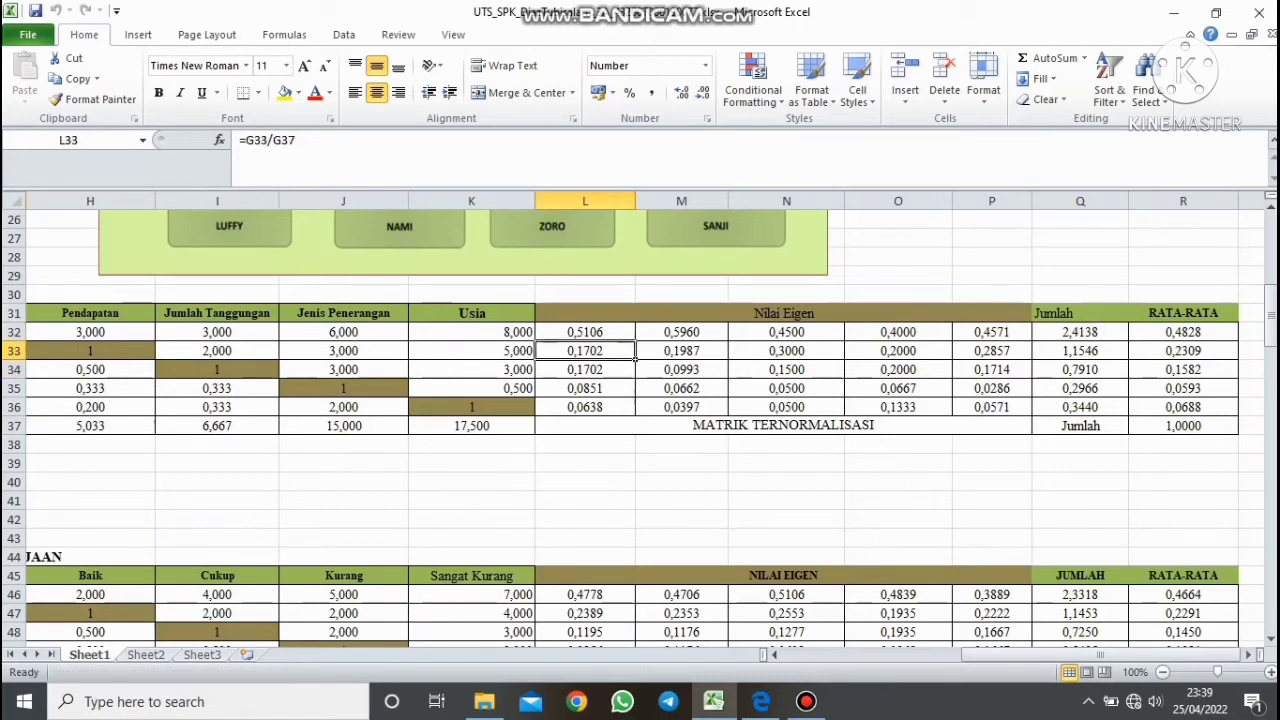
pyautogui.click(992, 370)
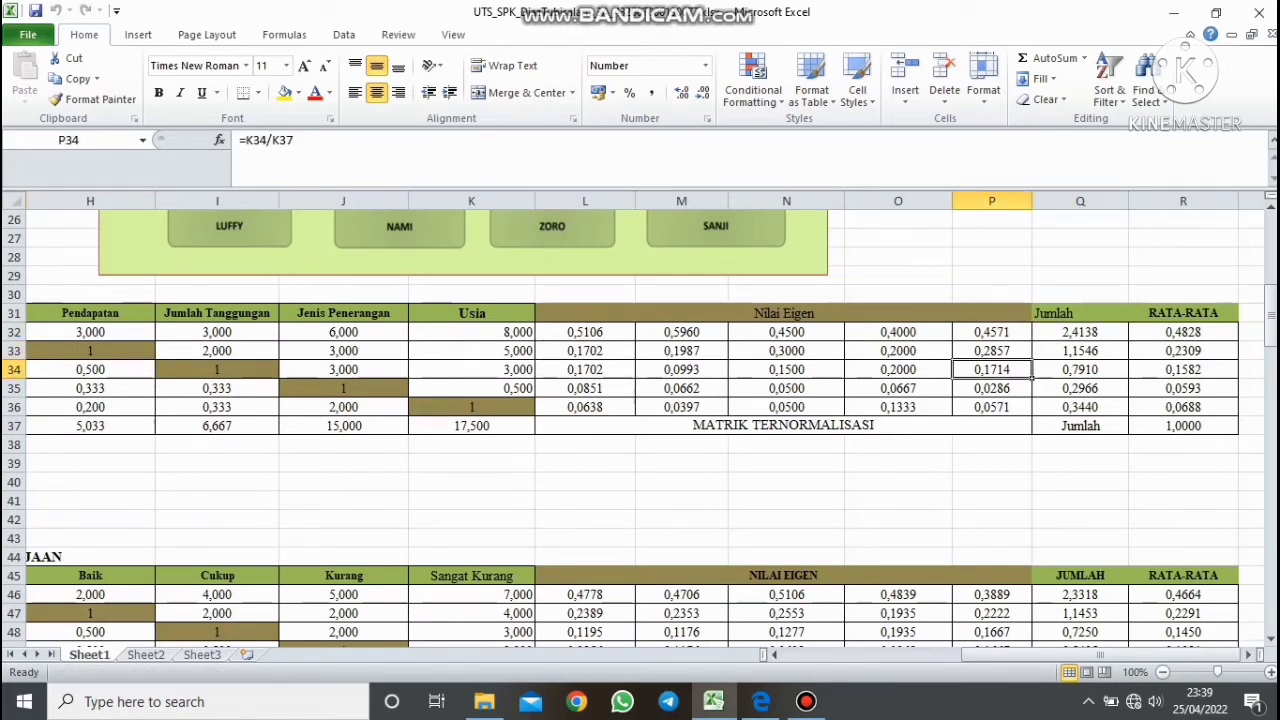
pyautogui.click(1183, 332)
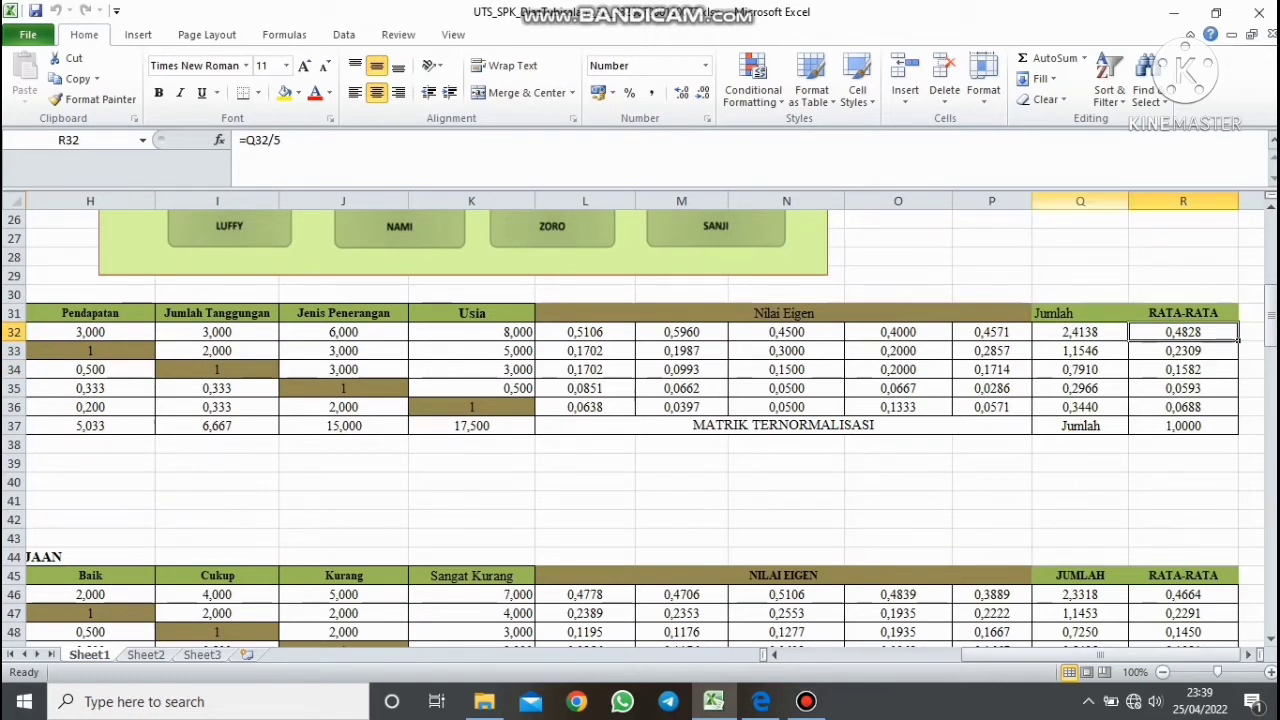
pyautogui.click(1080, 332)
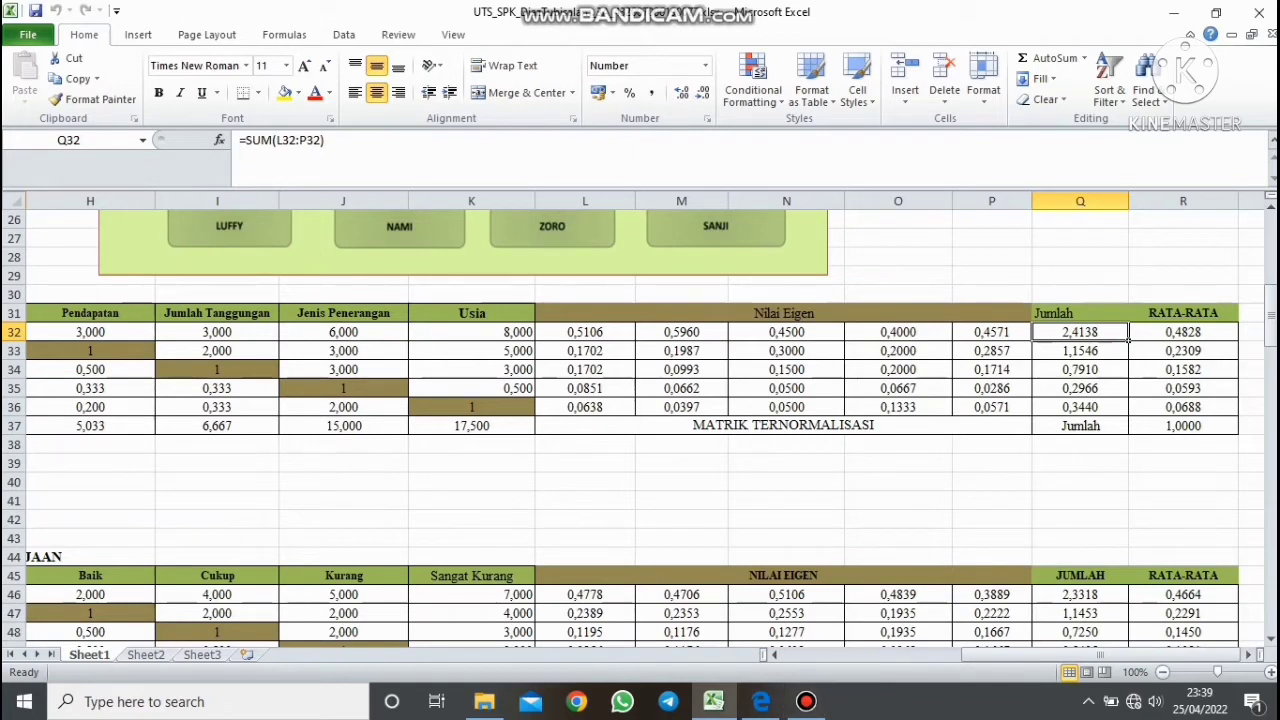
# Go through the criteria names in F32 to F36, from Pekerjaan to Usia, to count the divisor for the averages.
pyautogui.hscroll(-4, 640, 420)
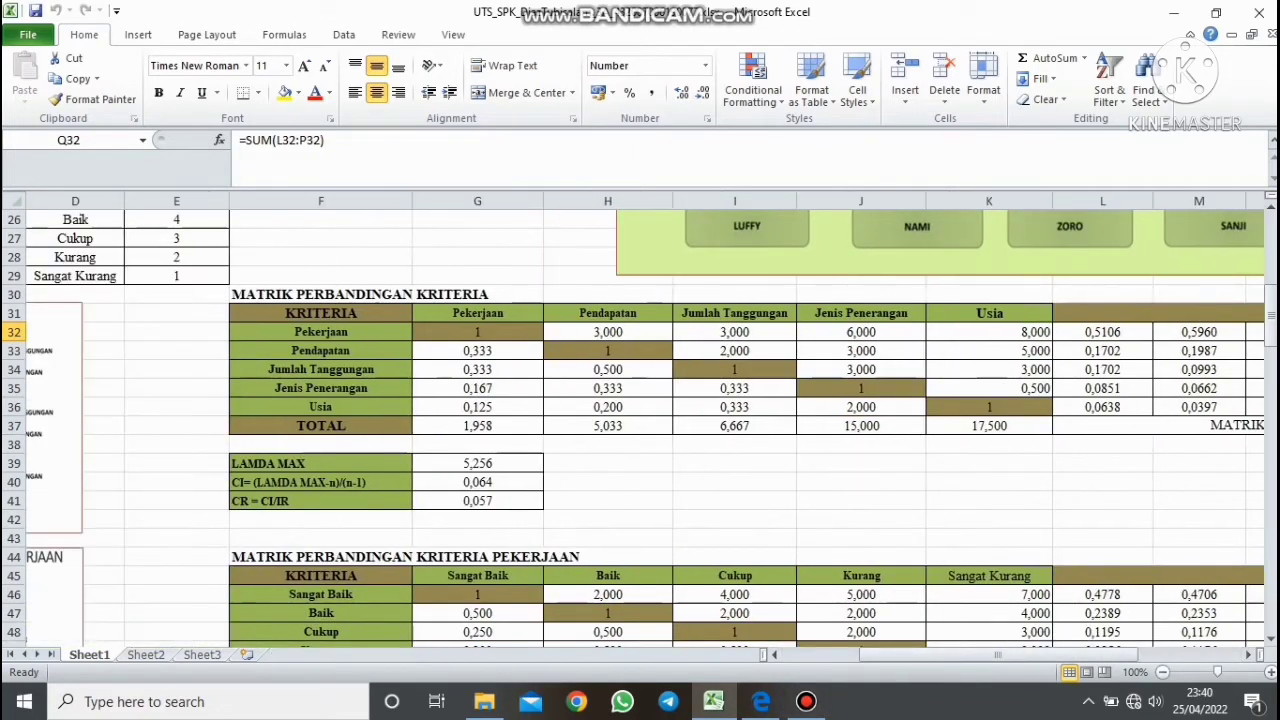
pyautogui.click(321, 332)
pyautogui.click(321, 351)
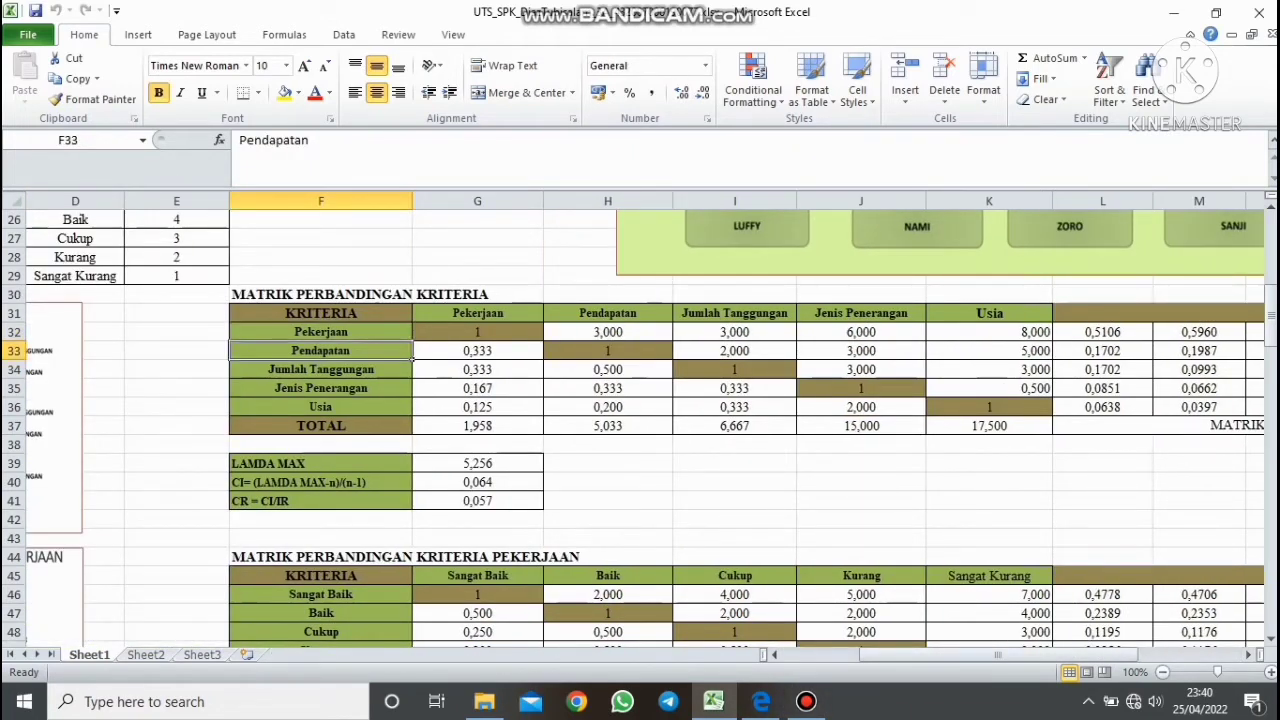
pyautogui.click(321, 370)
pyautogui.click(321, 388)
pyautogui.click(321, 407)
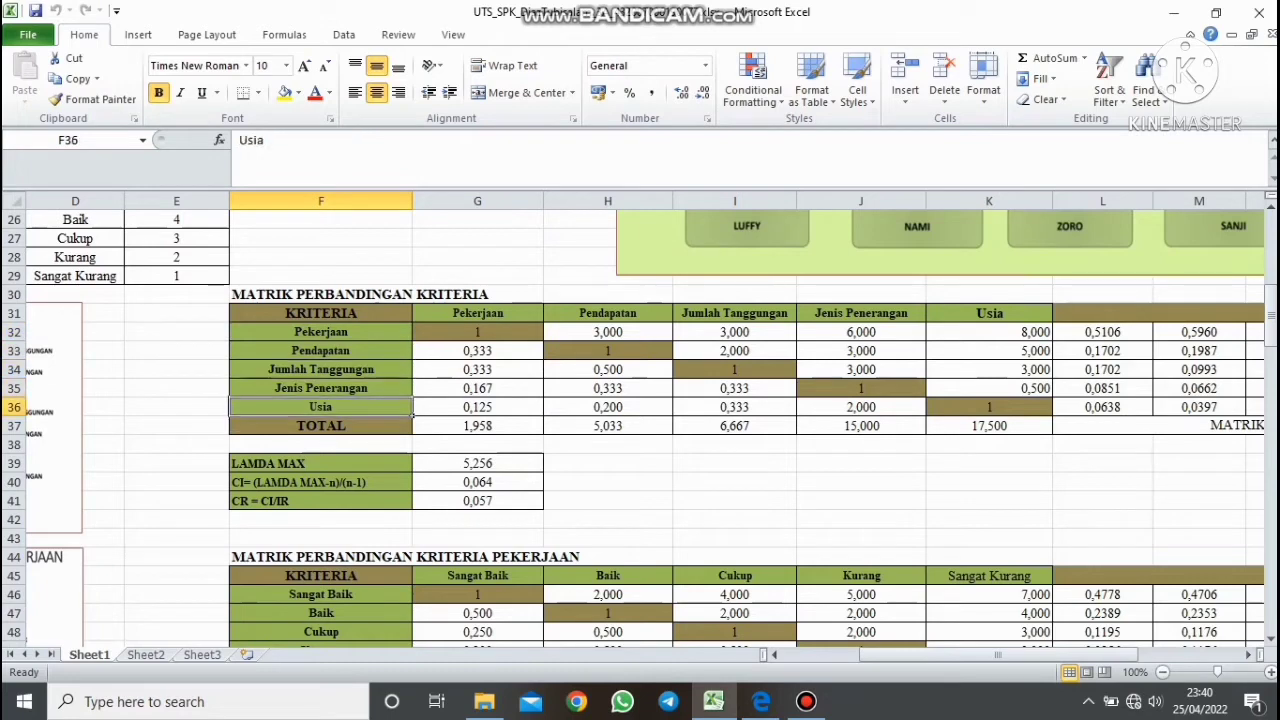
# Recheck the Jumlah and RATA-RATA formulas in Q32, R32 and Q33, and inspect the sum of the averages in R37.
pyautogui.moveTo(950, 654); pyautogui.dragTo(1000, 654)
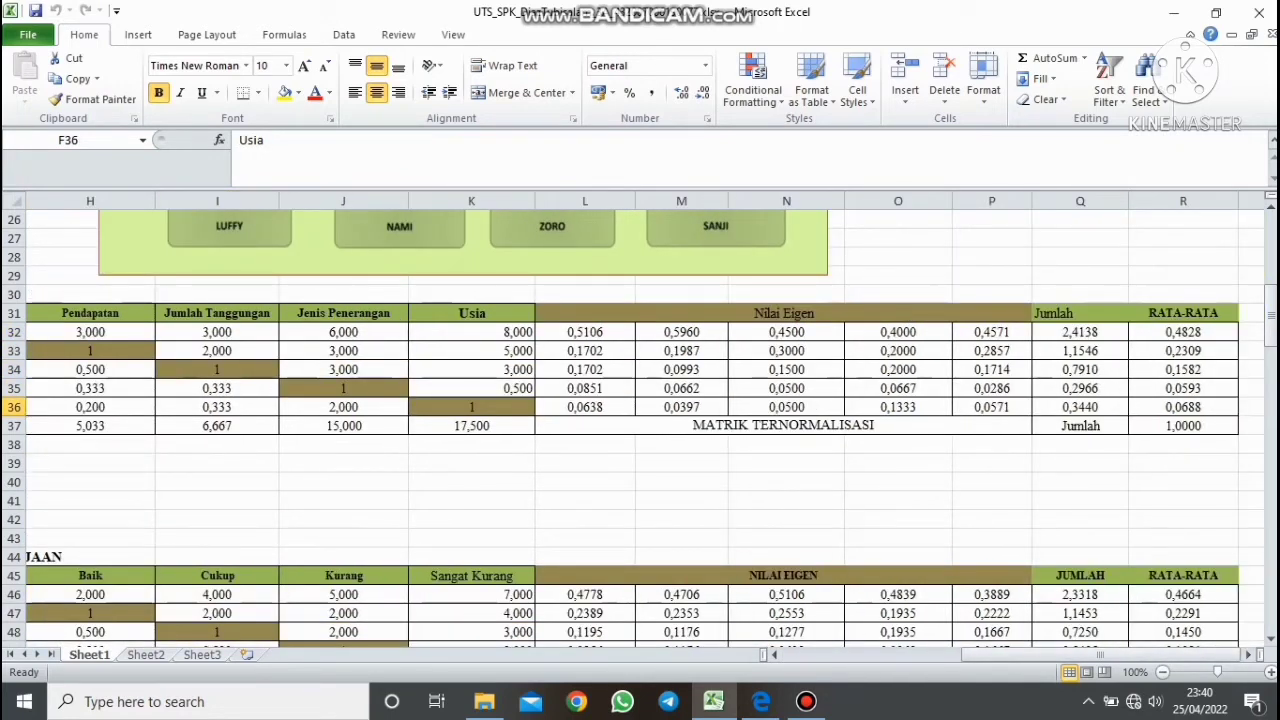
pyautogui.click(1080, 332)
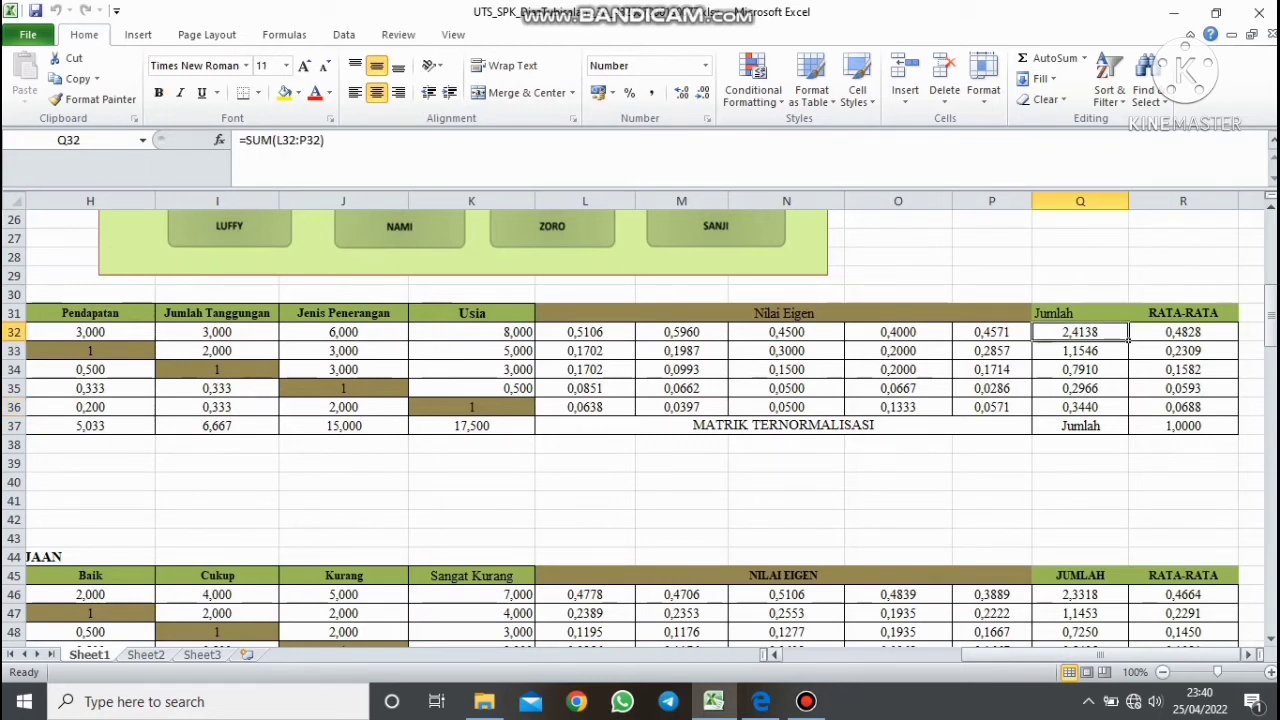
pyautogui.moveTo(1100, 655)
pyautogui.mouseDown()
pyautogui.moveTo(1049, 655)
pyautogui.moveTo(1100, 655)
pyautogui.mouseUp()
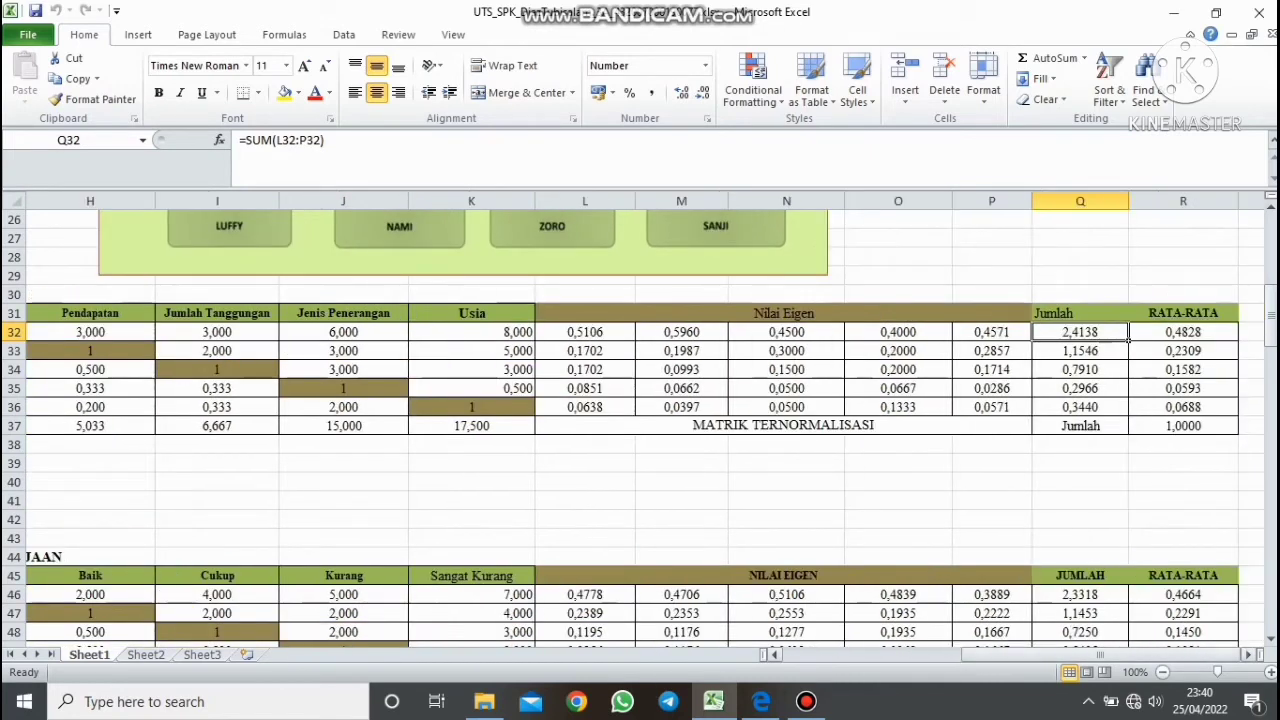
pyautogui.click(1183, 332)
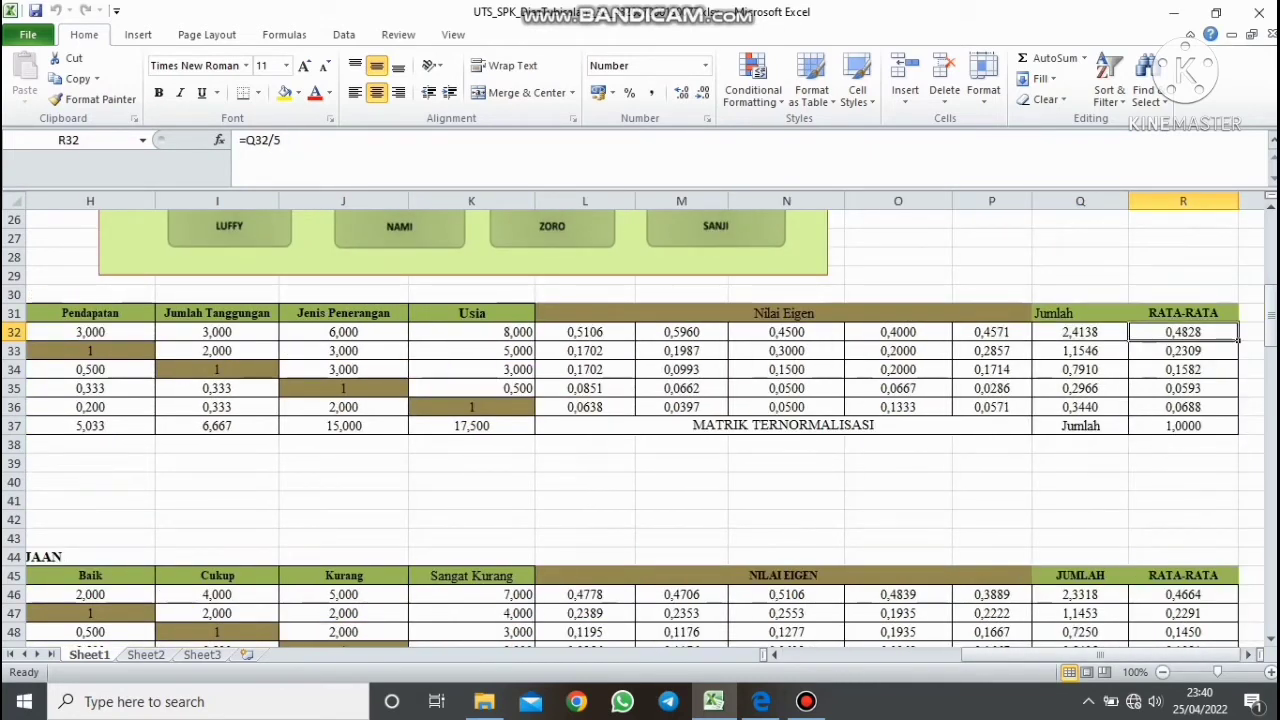
pyautogui.click(1080, 351)
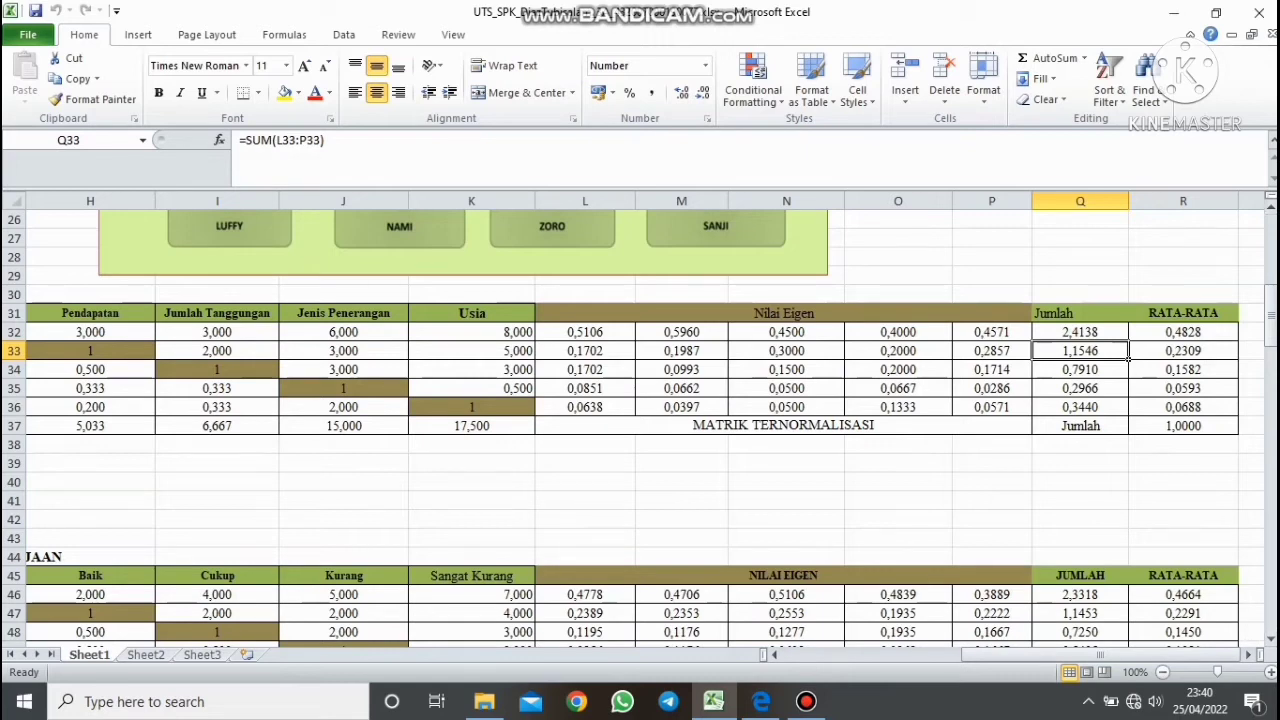
pyautogui.scroll(-1, 640, 420)
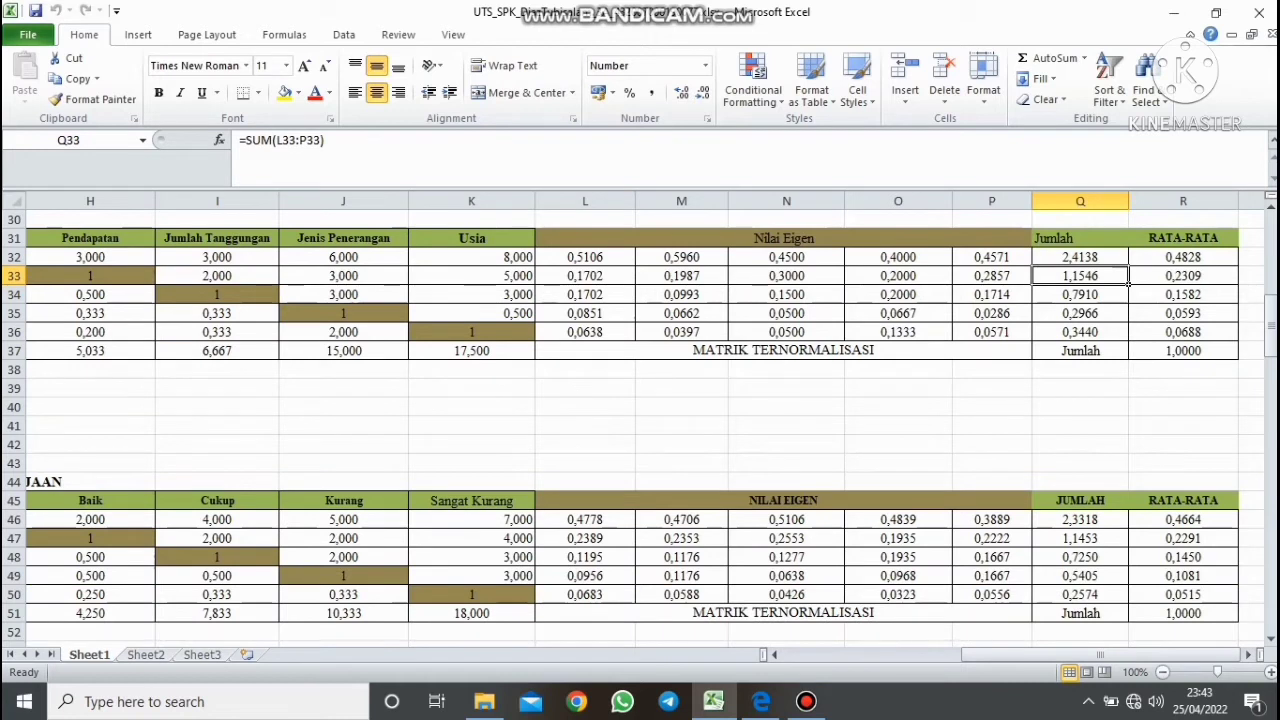
pyautogui.click(1183, 351)
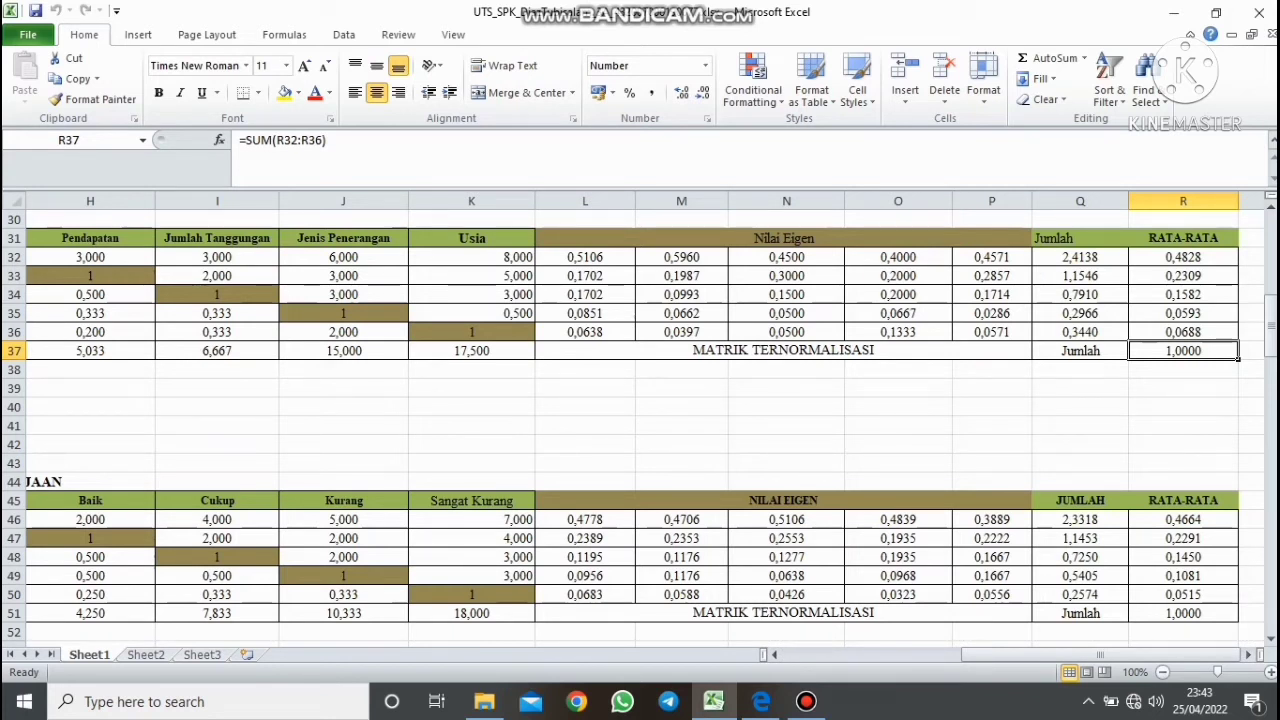
# Examine the LAMDA MAX formula in G39 together with the column totals in row 37 and the RATA-RATA values in R32 and R33.
pyautogui.moveTo(1038, 655); pyautogui.dragTo(934, 655)
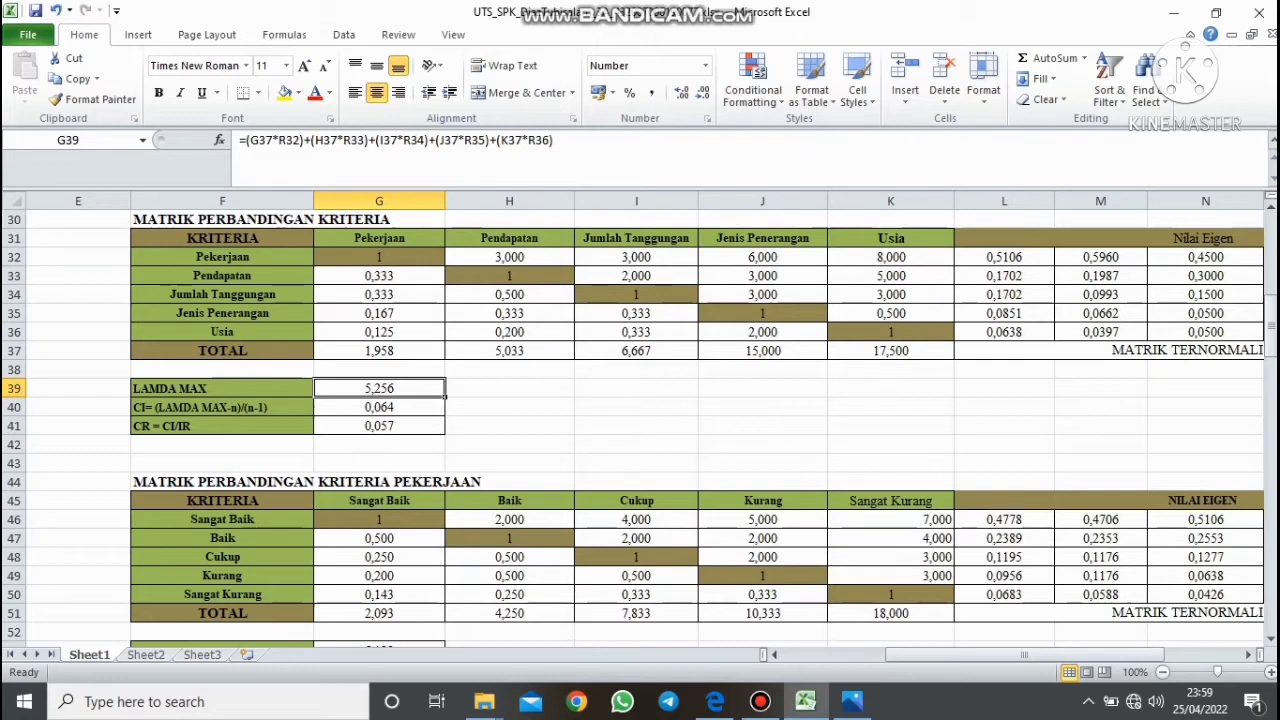
pyautogui.moveTo(1024, 655); pyautogui.dragTo(1100, 655)
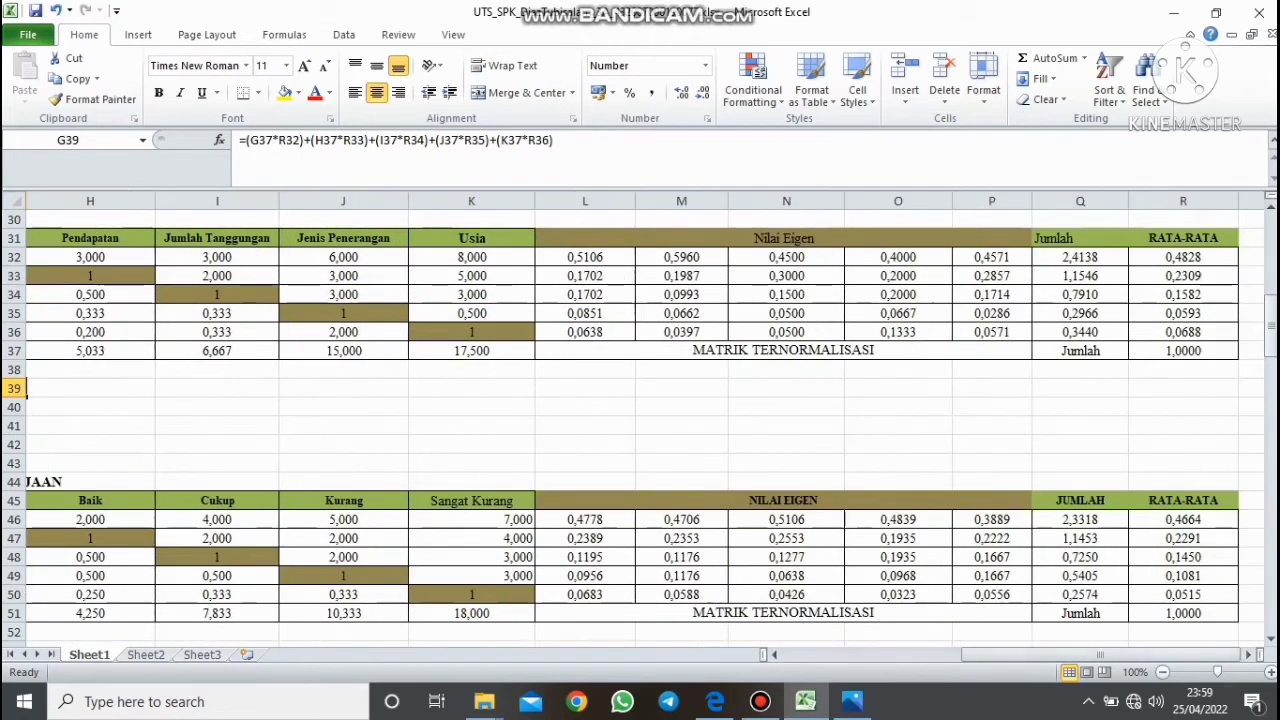
pyautogui.click(1183, 257)
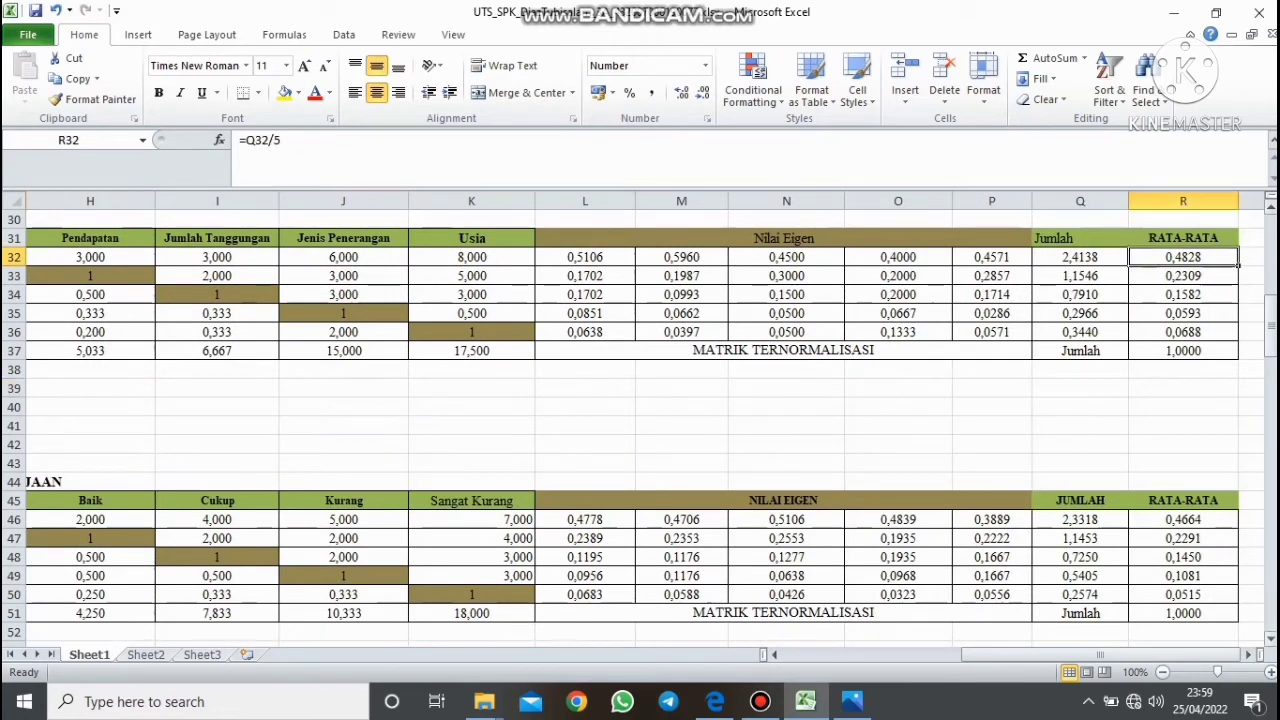
pyautogui.moveTo(1100, 655); pyautogui.dragTo(1050, 655)
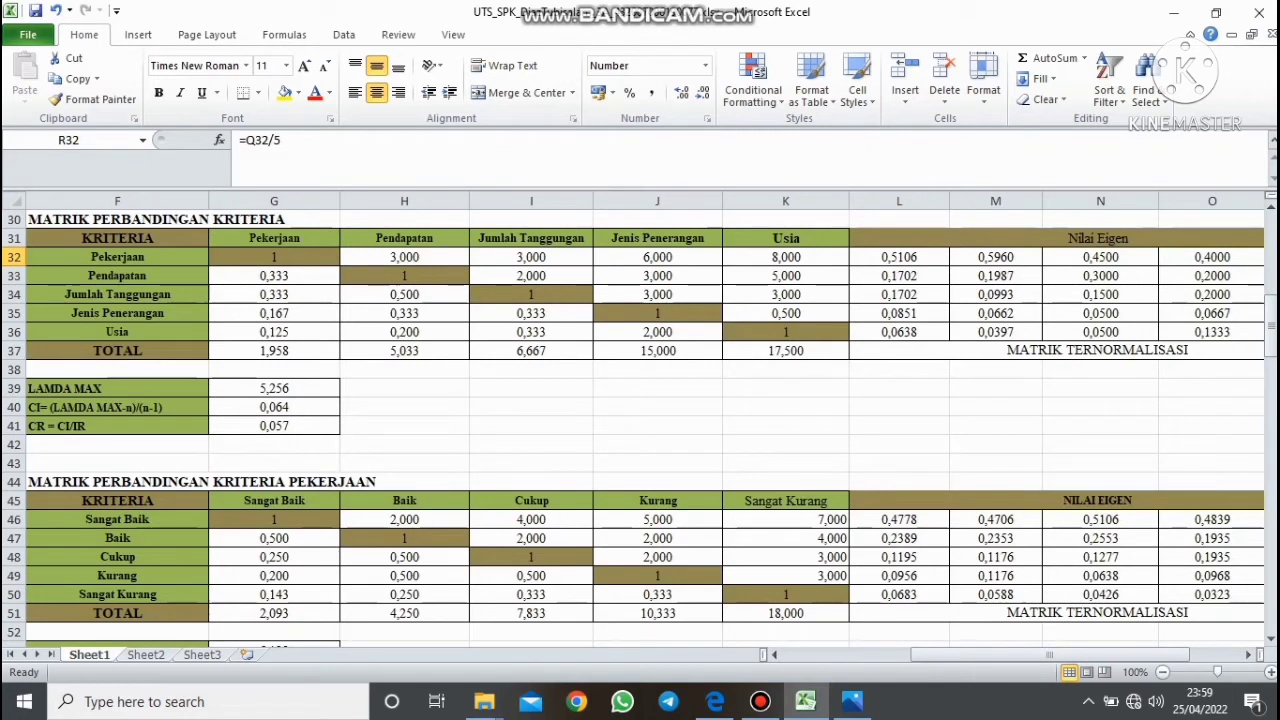
pyautogui.click(274, 388)
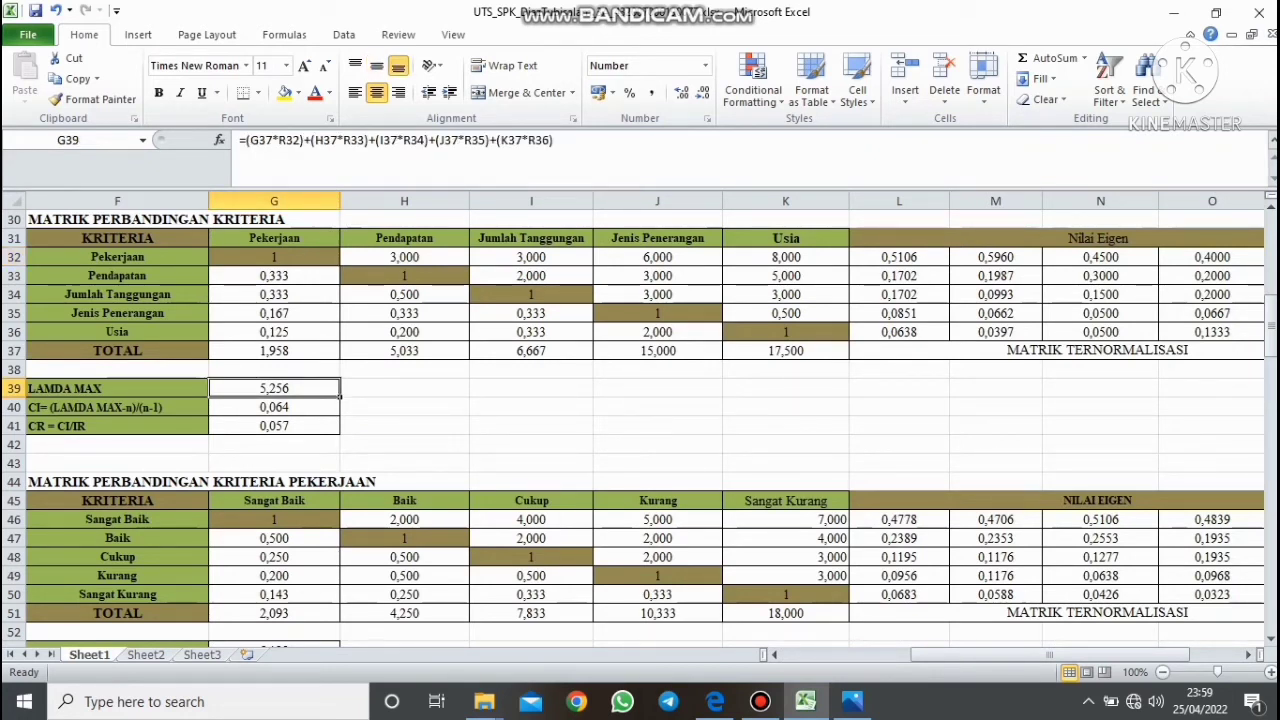
pyautogui.click(404, 351)
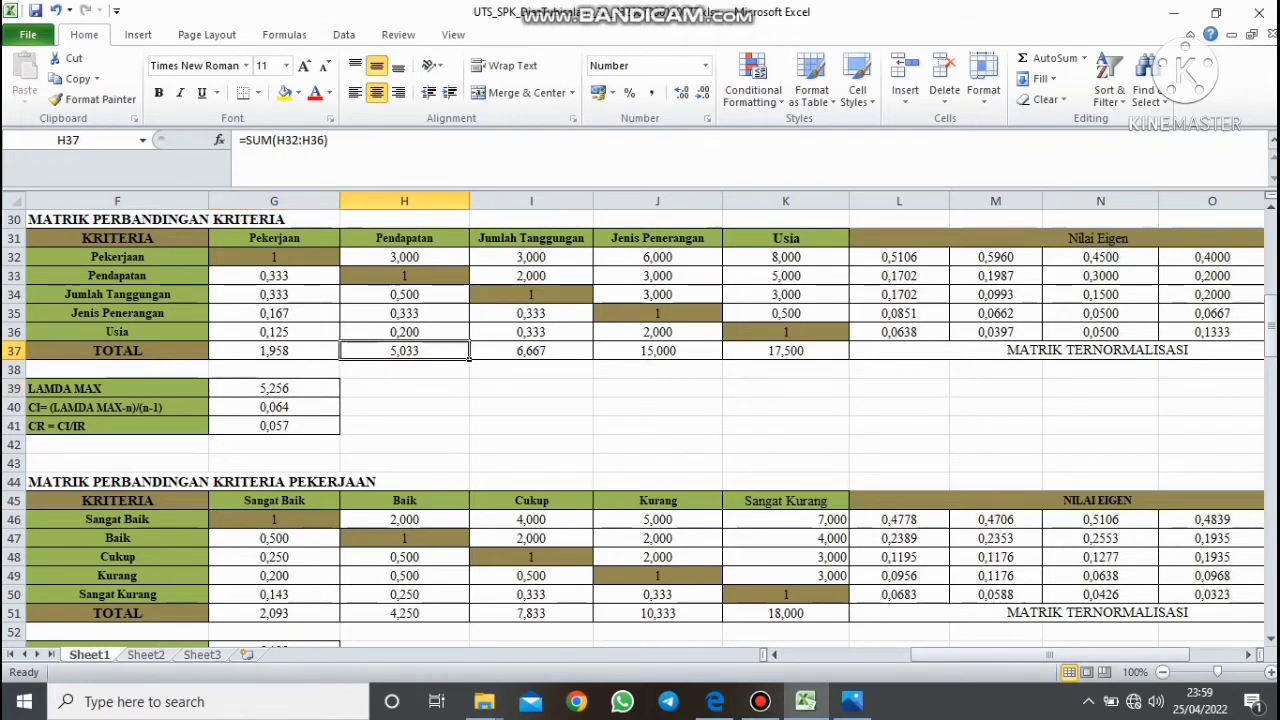
pyautogui.moveTo(1012, 655); pyautogui.dragTo(1050, 655)
pyautogui.click(1183, 275)
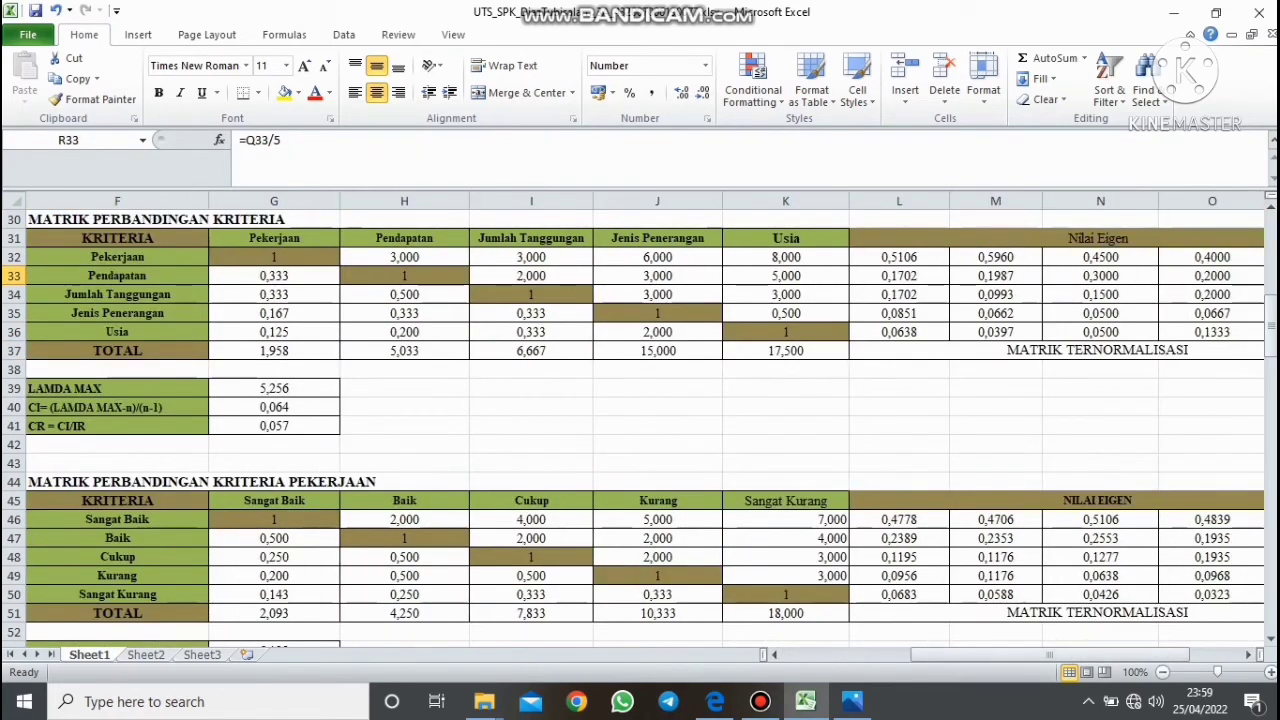
pyautogui.click(274, 388)
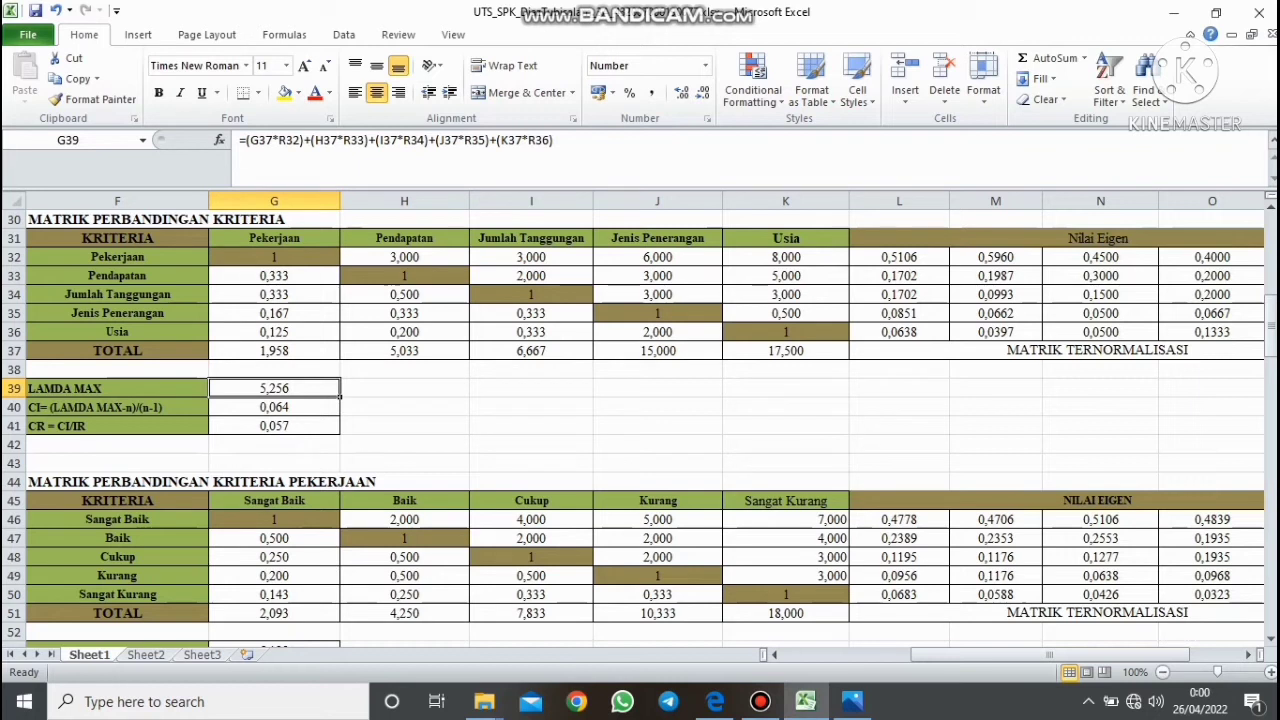
# Examine the CI formula in G40 and its reference to the LAMDA MAX cell G39.
pyautogui.click(274, 407)
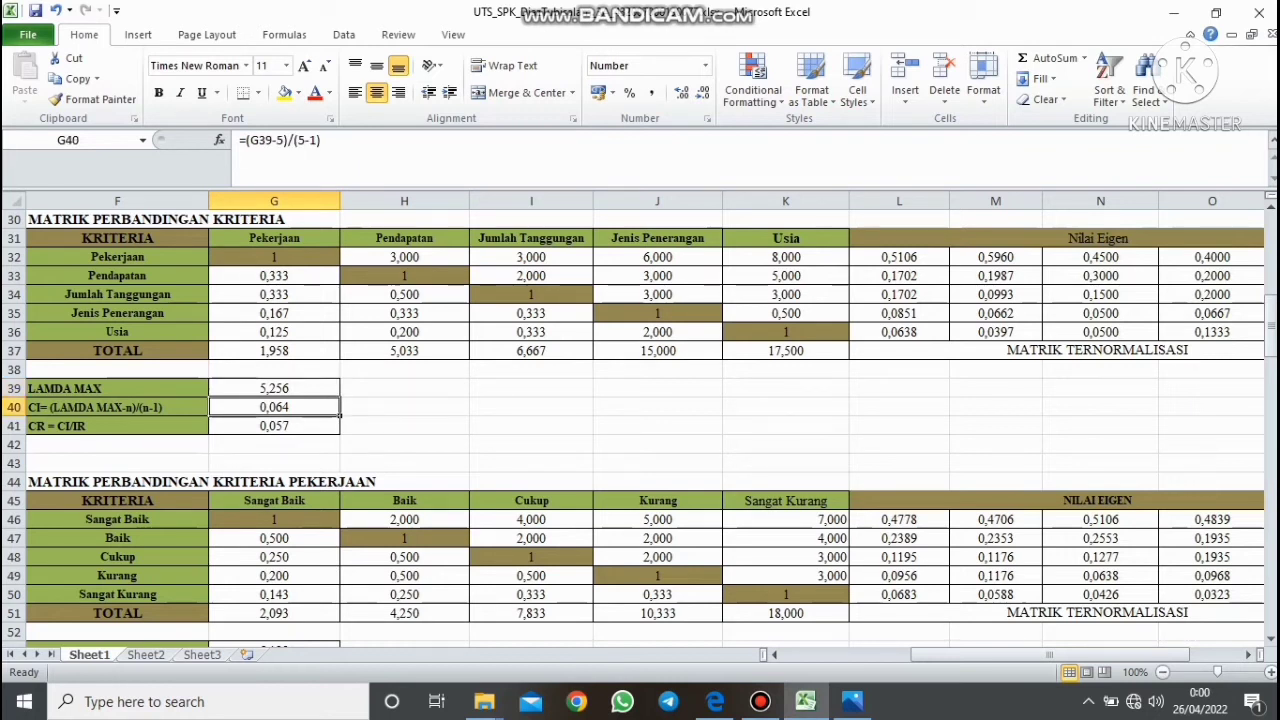
pyautogui.moveTo(942, 655); pyautogui.dragTo(918, 655)
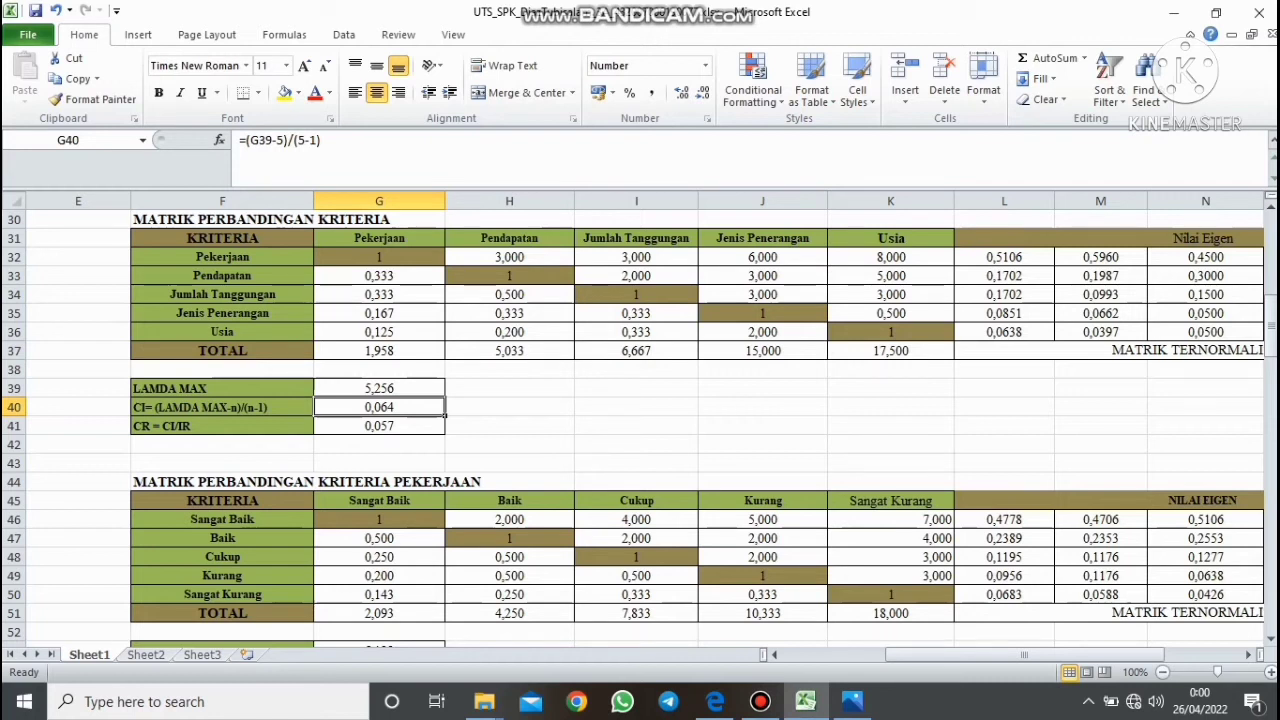
pyautogui.click(379, 388)
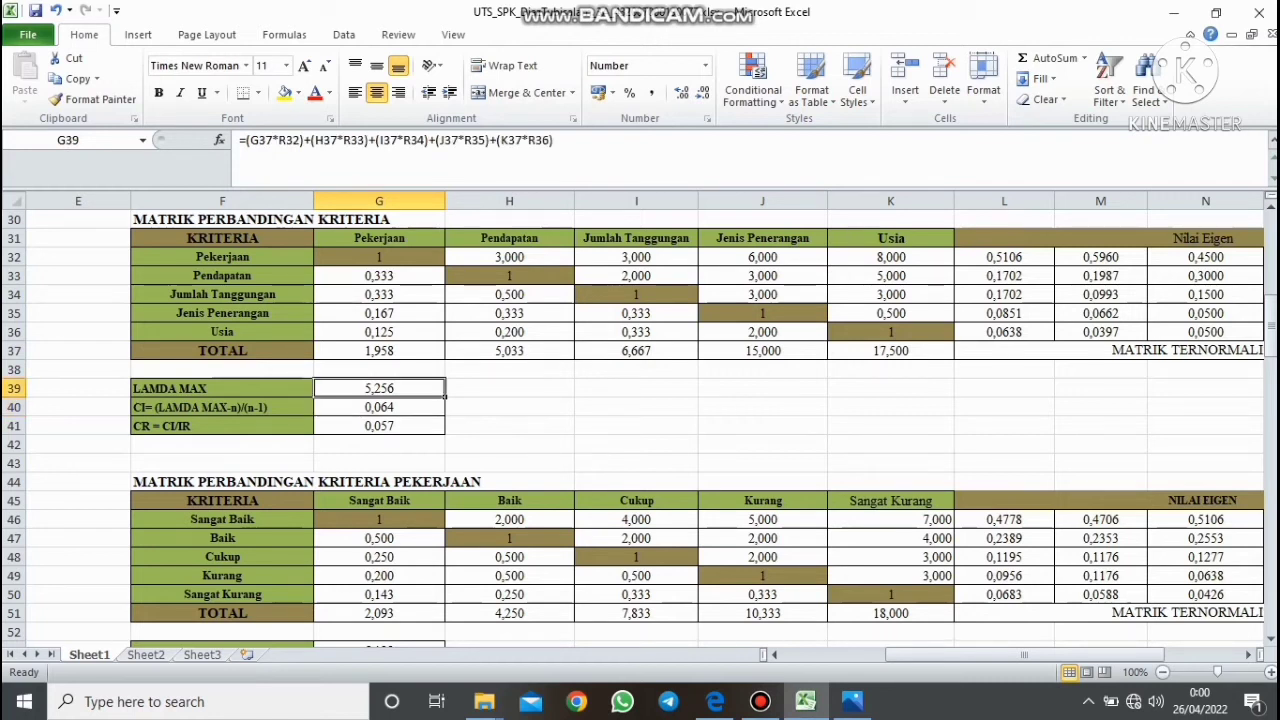
pyautogui.click(379, 407)
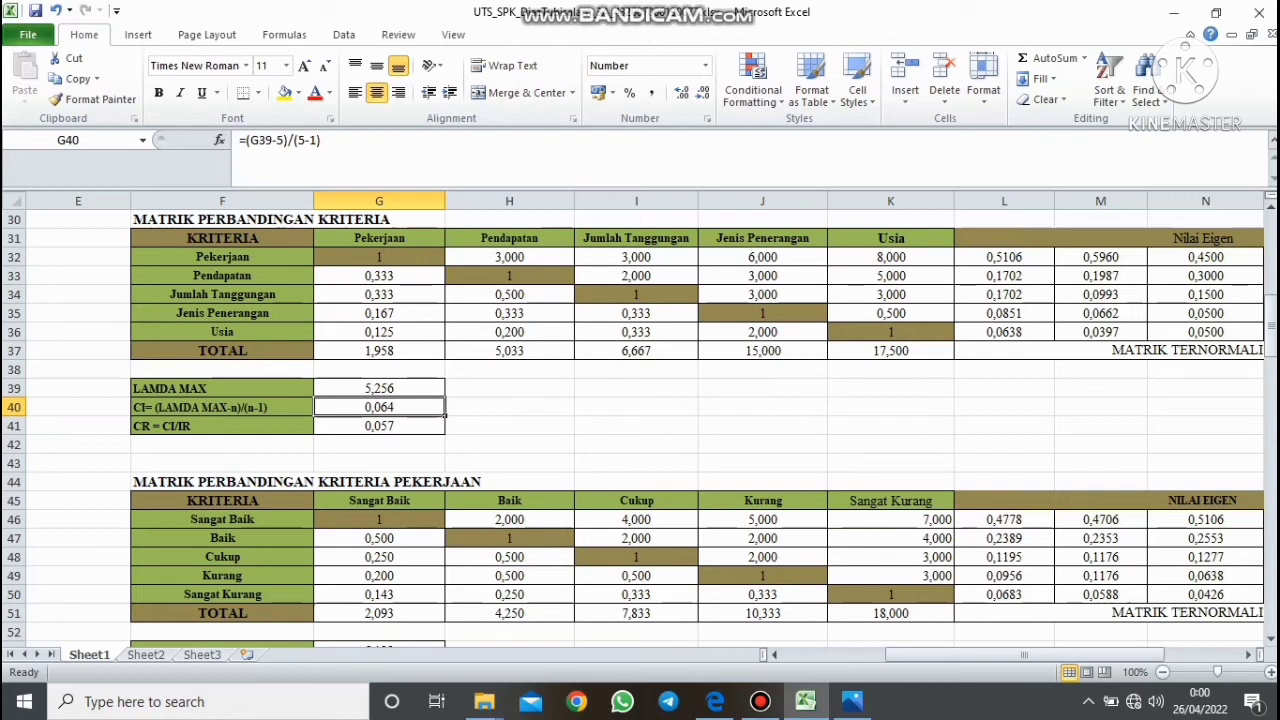
# Examine the CR formula in G41 and check its divisor against the random consistency index table in indeks IR.png, then return to the workbook.
pyautogui.click(379, 426)
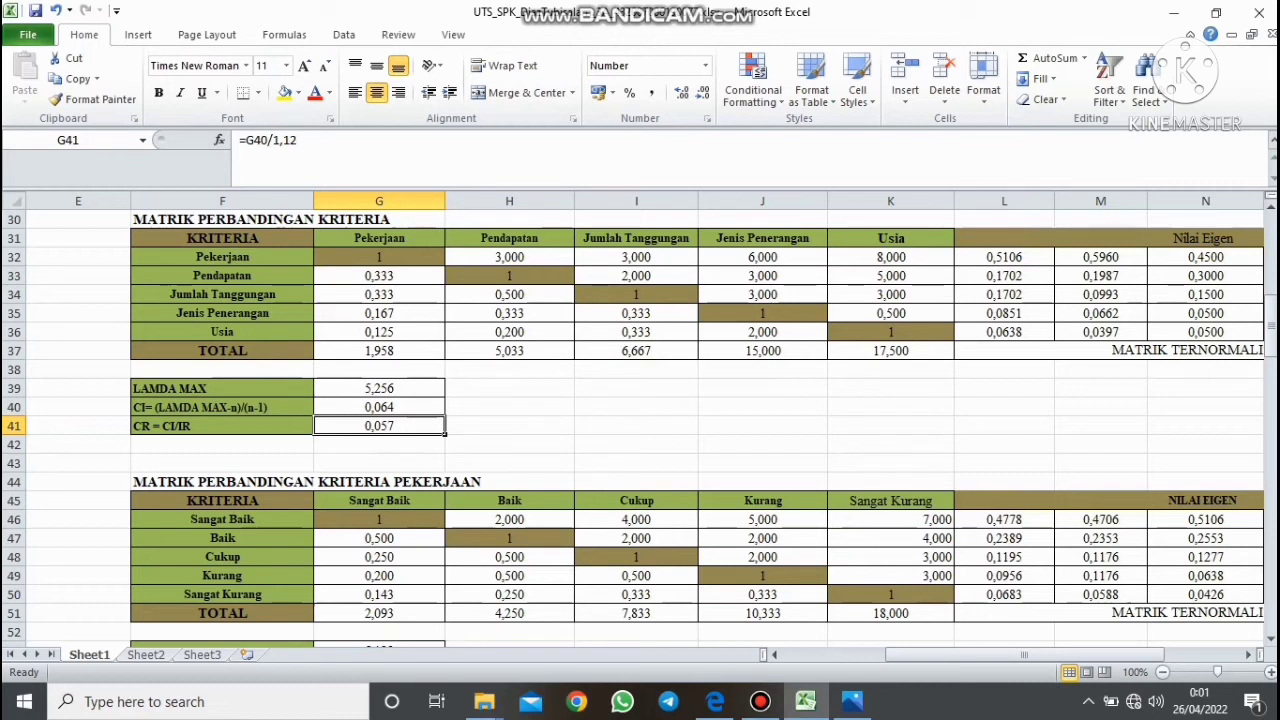
pyautogui.click(379, 407)
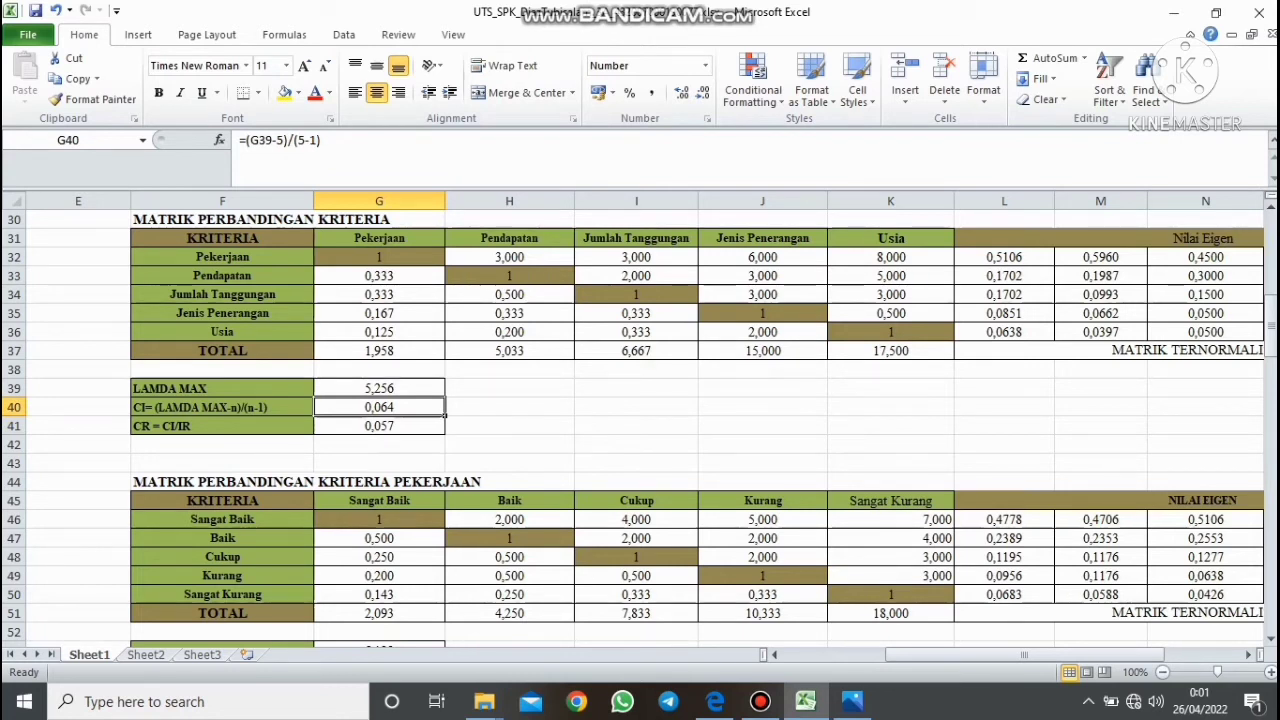
pyautogui.click(379, 426)
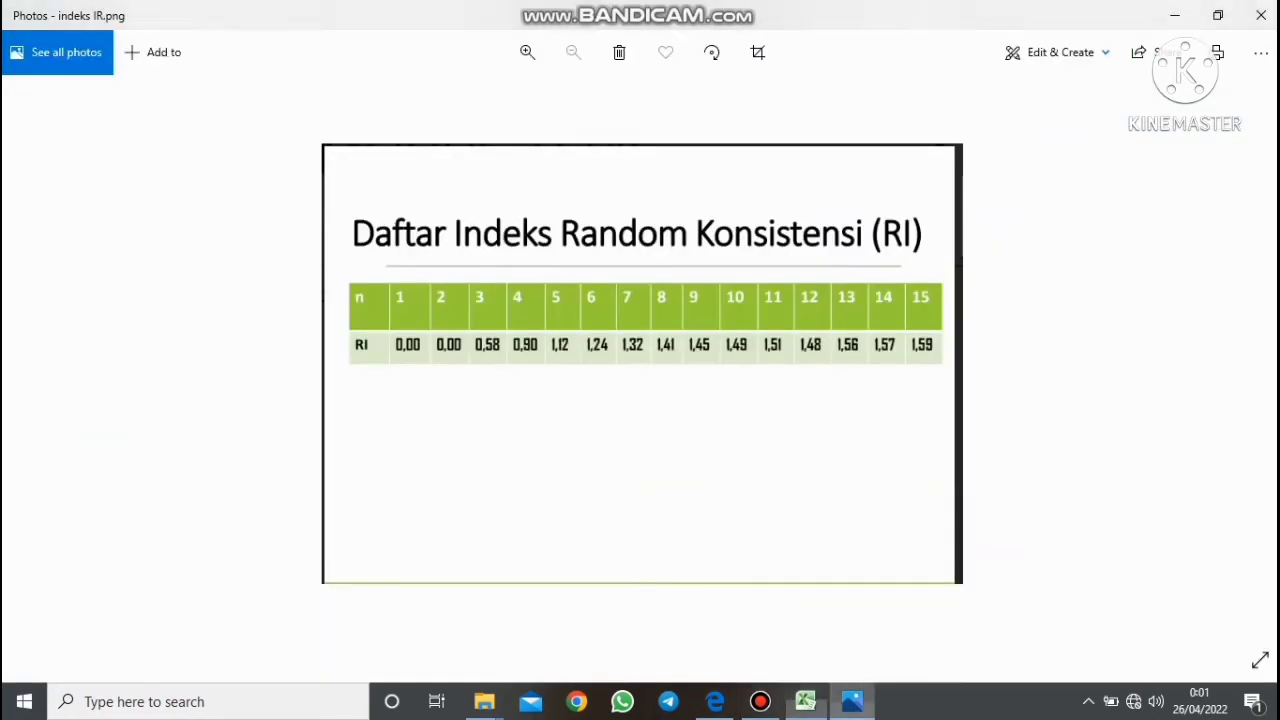
pyautogui.click(852, 701)
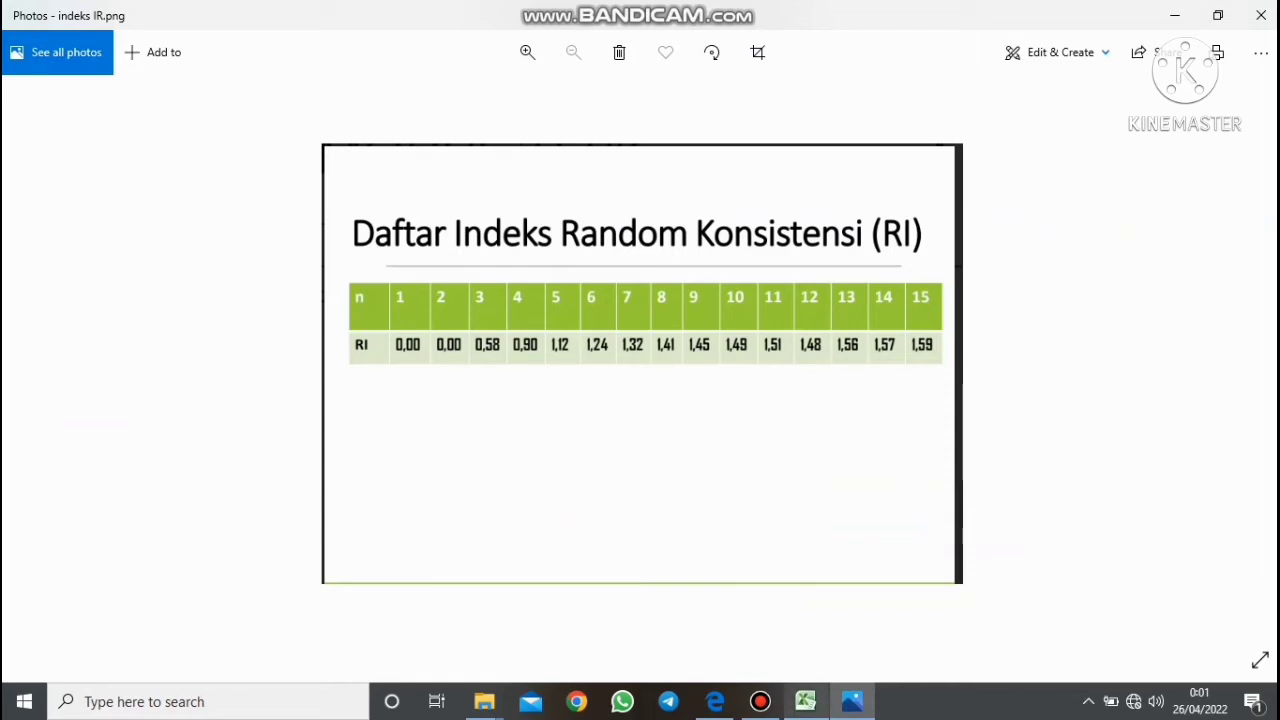
pyautogui.click(806, 701)
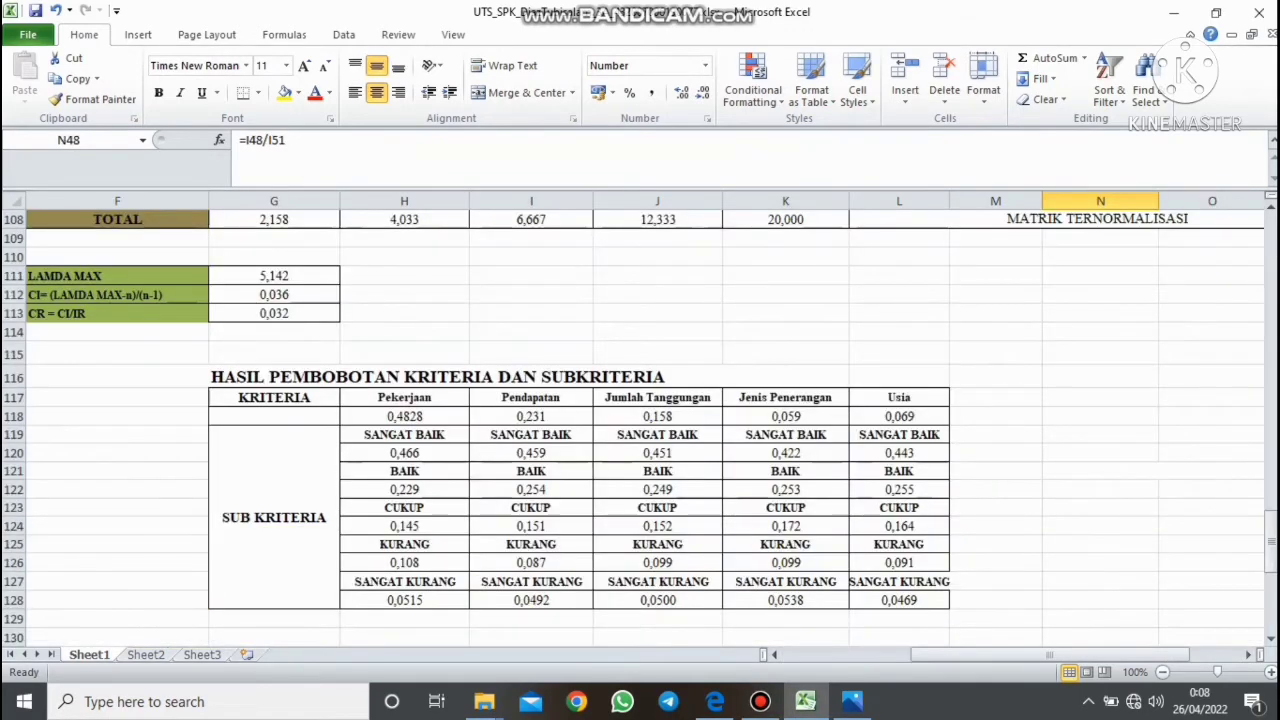
# Compare the criteria weights in the HASIL PEMBOBOTAN KRITERIA DAN SUBKRITERIA table with the RATA-RATA column of the criteria comparison matrix.
pyautogui.moveTo(931, 655); pyautogui.dragTo(904, 655)
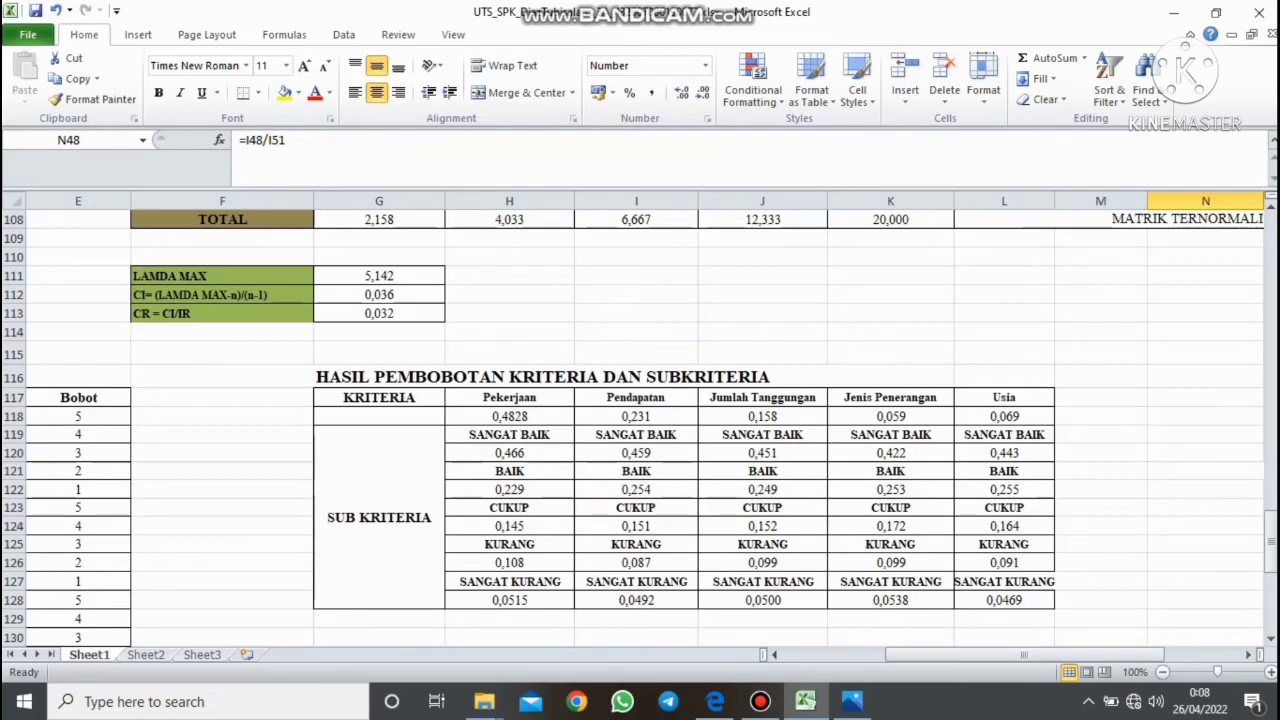
pyautogui.moveTo(1270, 530); pyautogui.dragTo(1270, 300)
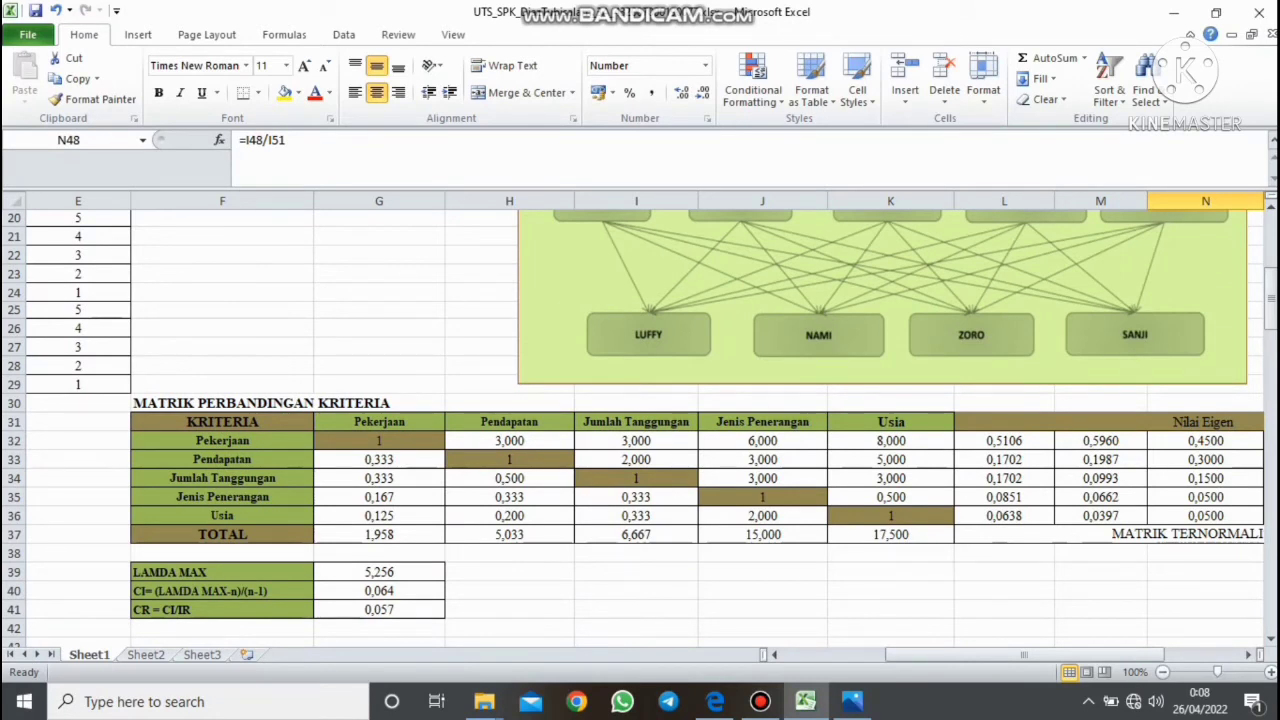
pyautogui.moveTo(1024, 655); pyautogui.dragTo(1050, 655)
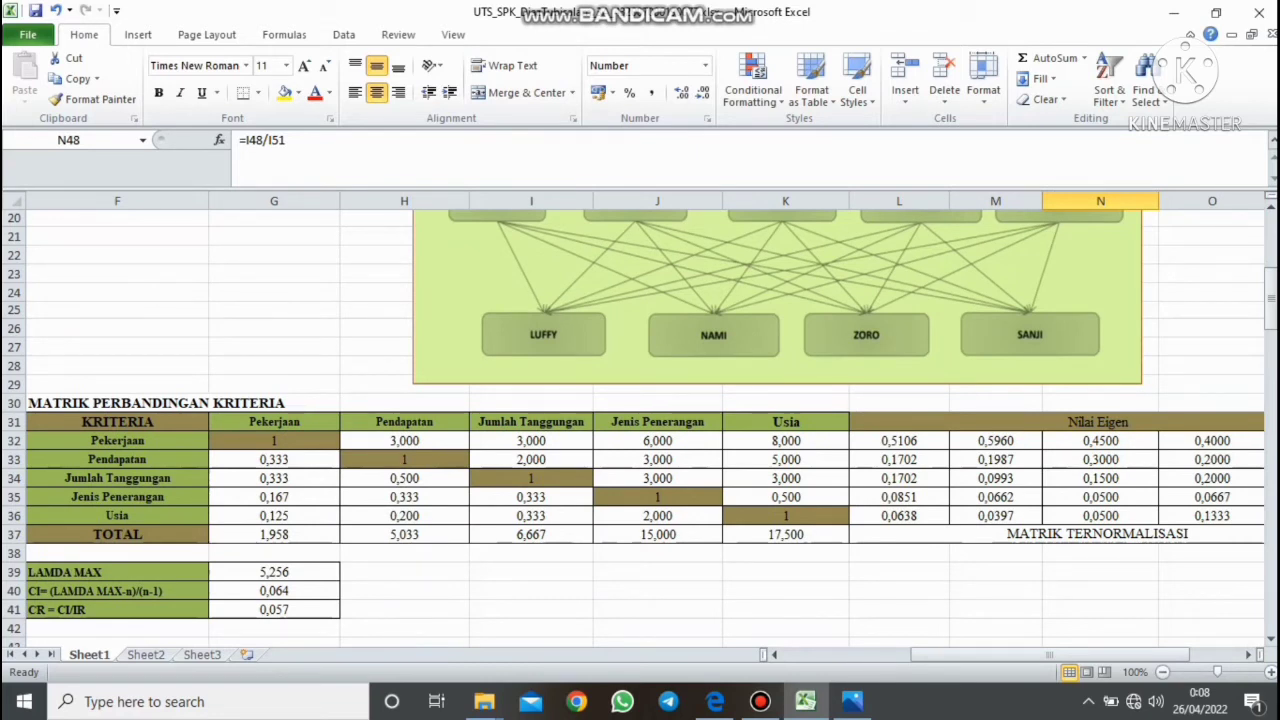
pyautogui.moveTo(925, 654); pyautogui.dragTo(975, 654)
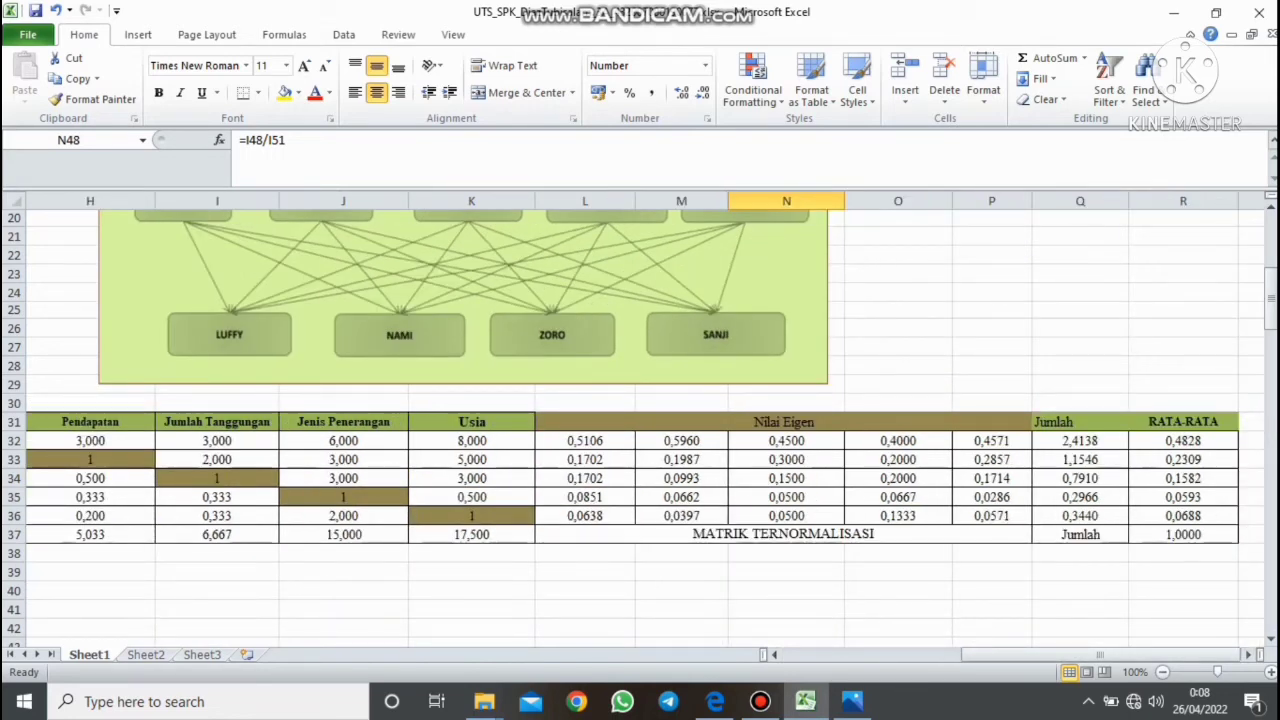
pyautogui.moveTo(975, 654); pyautogui.dragTo(925, 654)
pyautogui.moveTo(1111, 655); pyautogui.dragTo(1059, 655)
pyautogui.moveTo(1271, 297); pyautogui.dragTo(1271, 546)
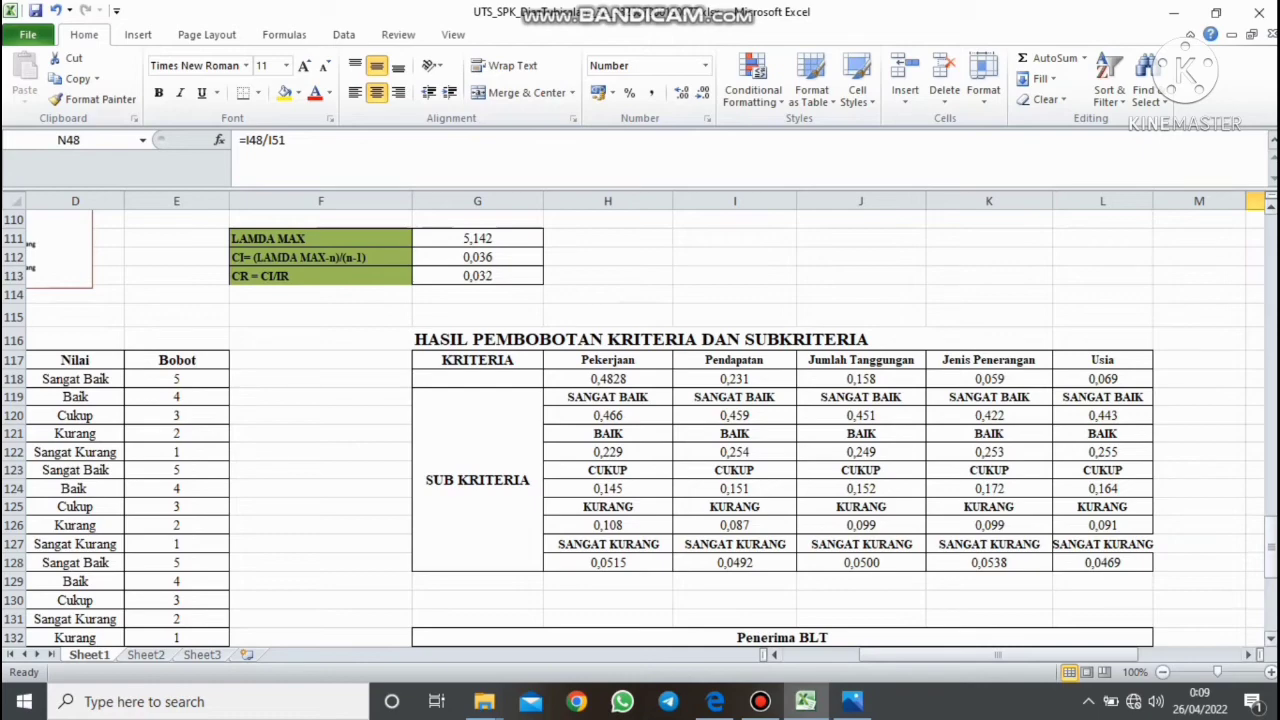
# Trace the Pekerjaan subcriteria weights in the HASIL PEMBOBOTAN table back to the RATA-RATA column of the MATRIK PERBANDINGAN KRITERIA PEKERJAAN.
pyautogui.moveTo(1271, 552); pyautogui.dragTo(1271, 476)
pyautogui.moveTo(1271, 395); pyautogui.dragTo(1271, 356)
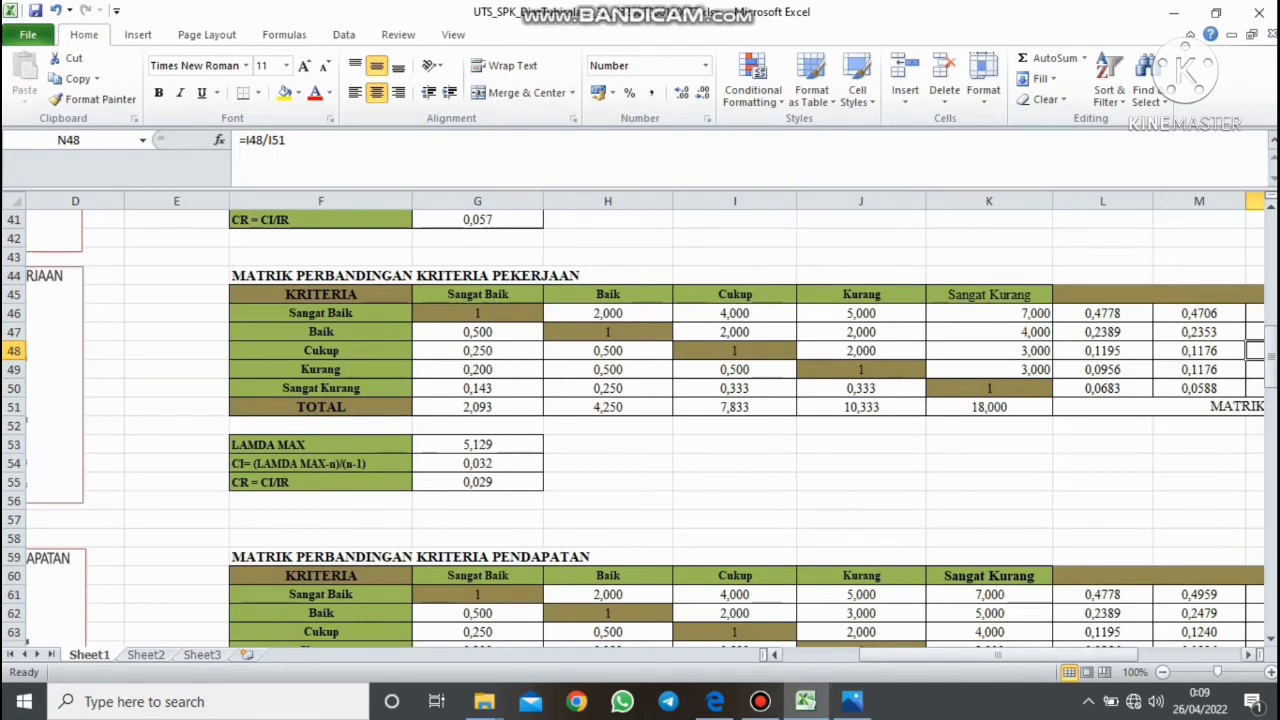
pyautogui.moveTo(997, 654); pyautogui.dragTo(1092, 654)
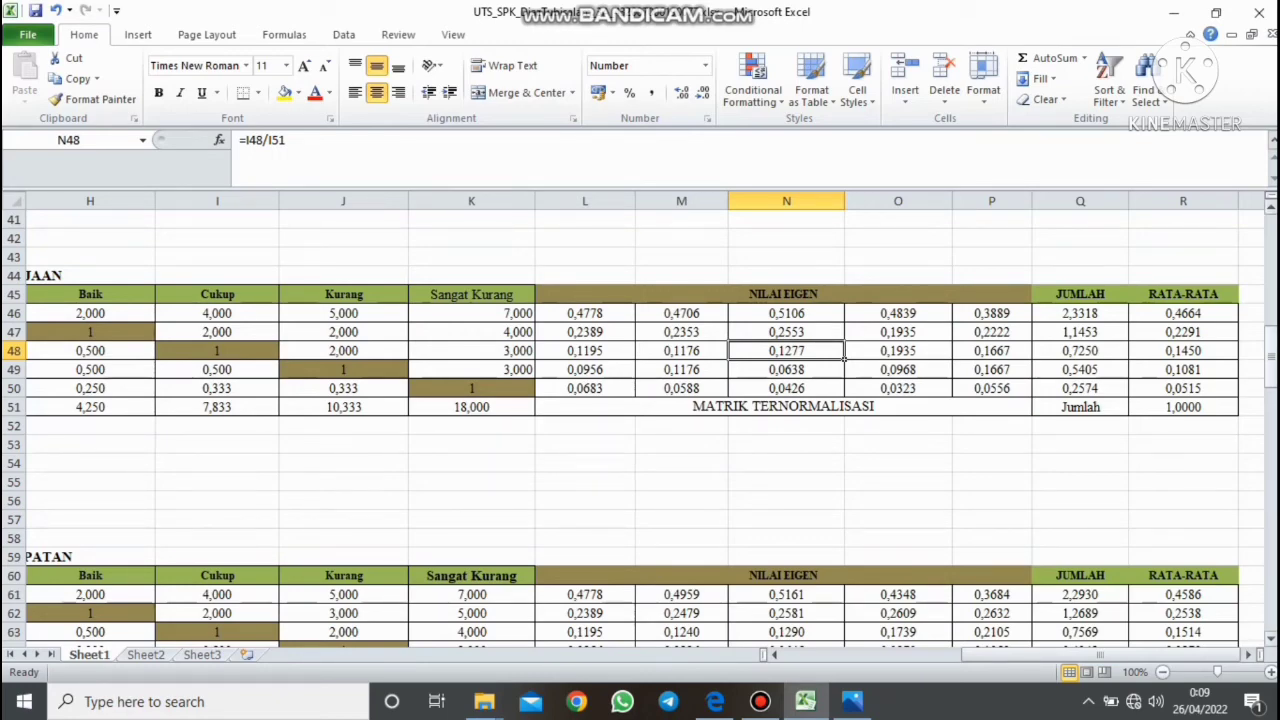
pyautogui.moveTo(1271, 342); pyautogui.dragTo(1271, 356)
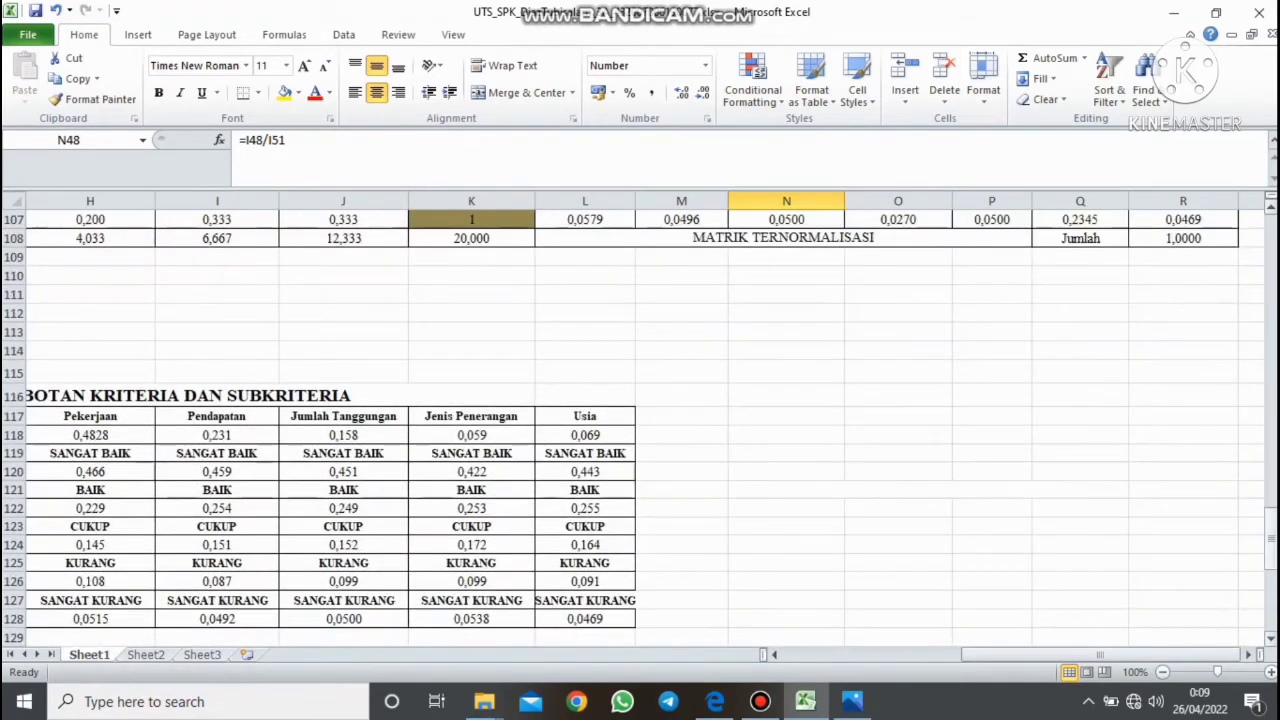
pyautogui.moveTo(1100, 654); pyautogui.dragTo(1023, 654)
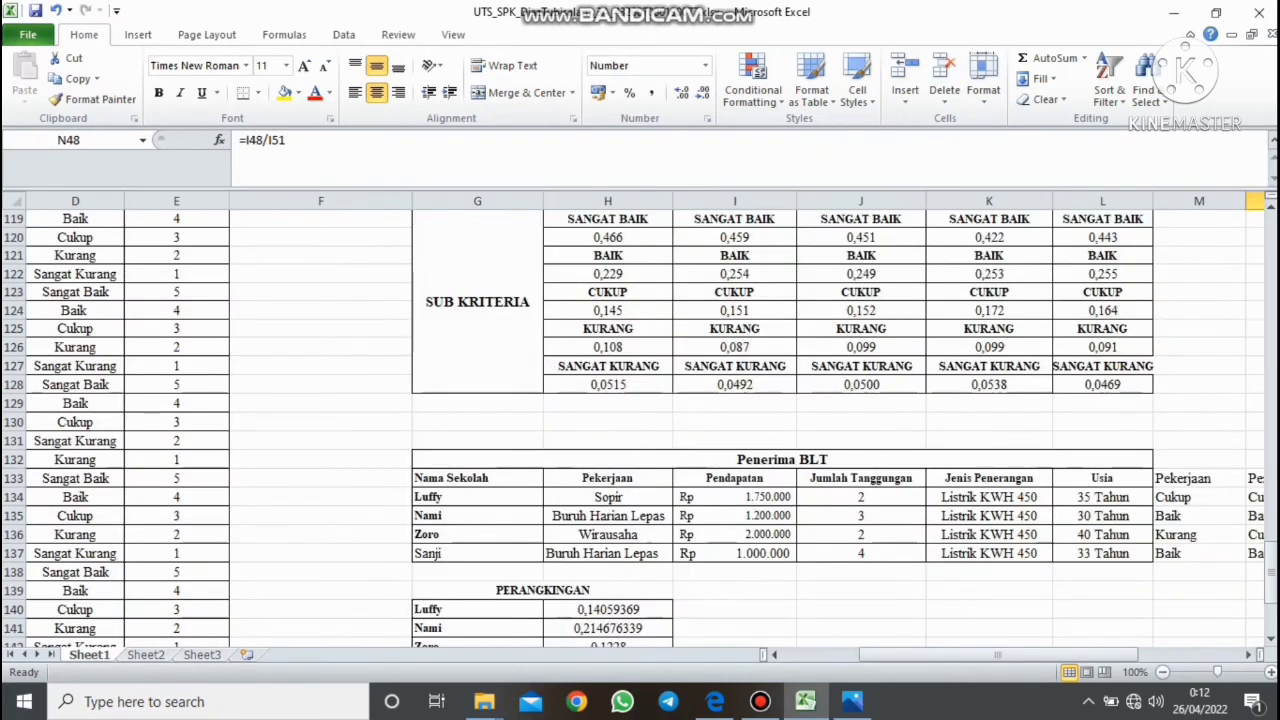
# Compare the Penerima BLT table with the DATA CALON PENERIMA BLT page of the exam PDF, then return to the workbook.
pyautogui.moveTo(1014, 655); pyautogui.dragTo(988, 655)
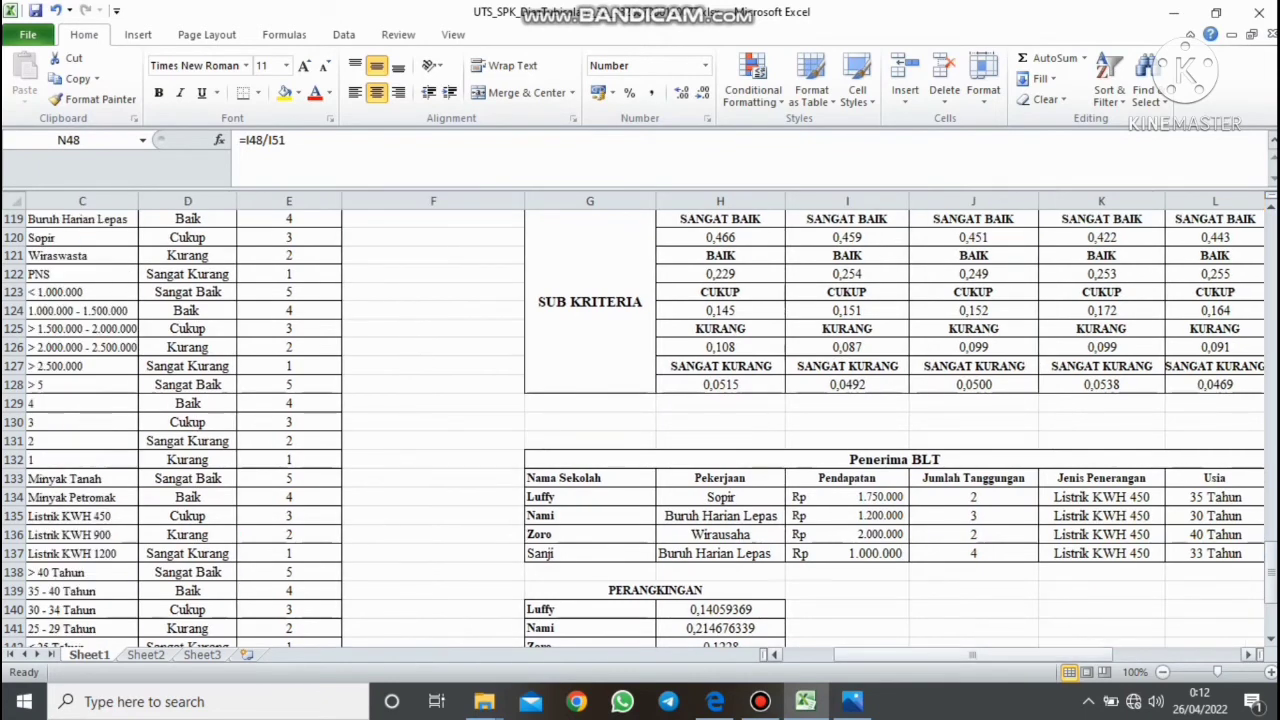
pyautogui.click(715, 701)
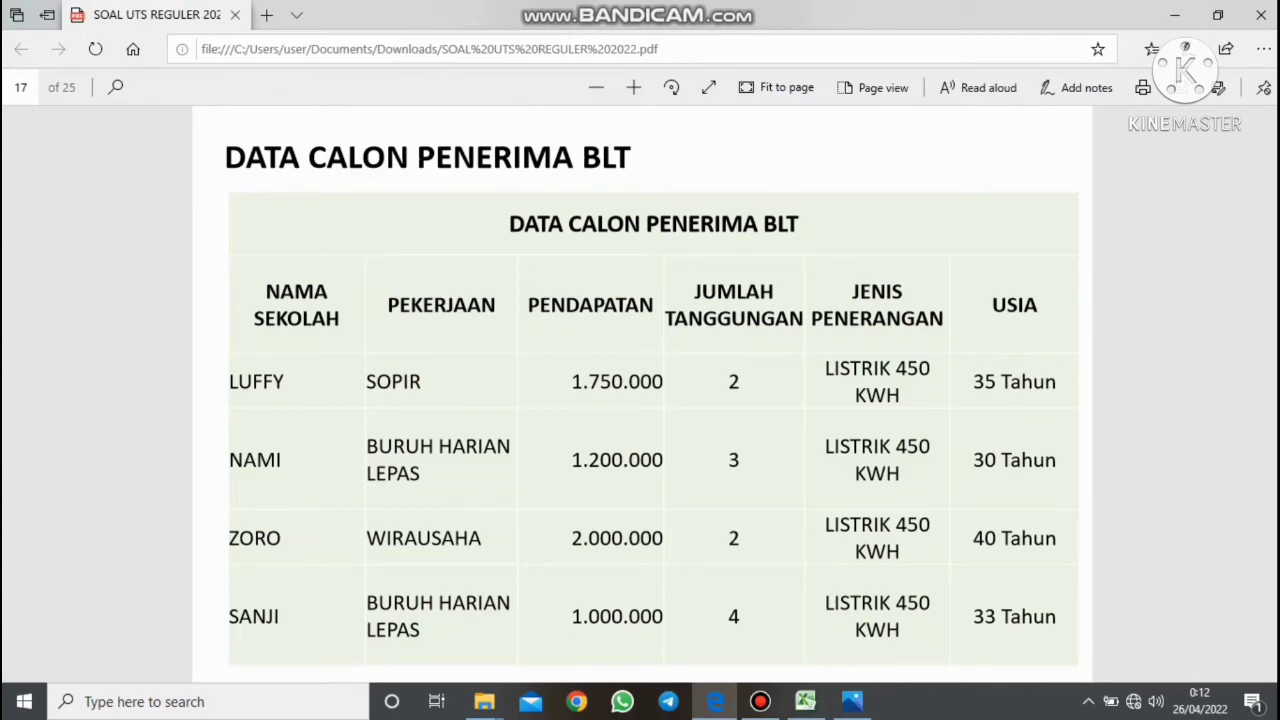
pyautogui.click(805, 701)
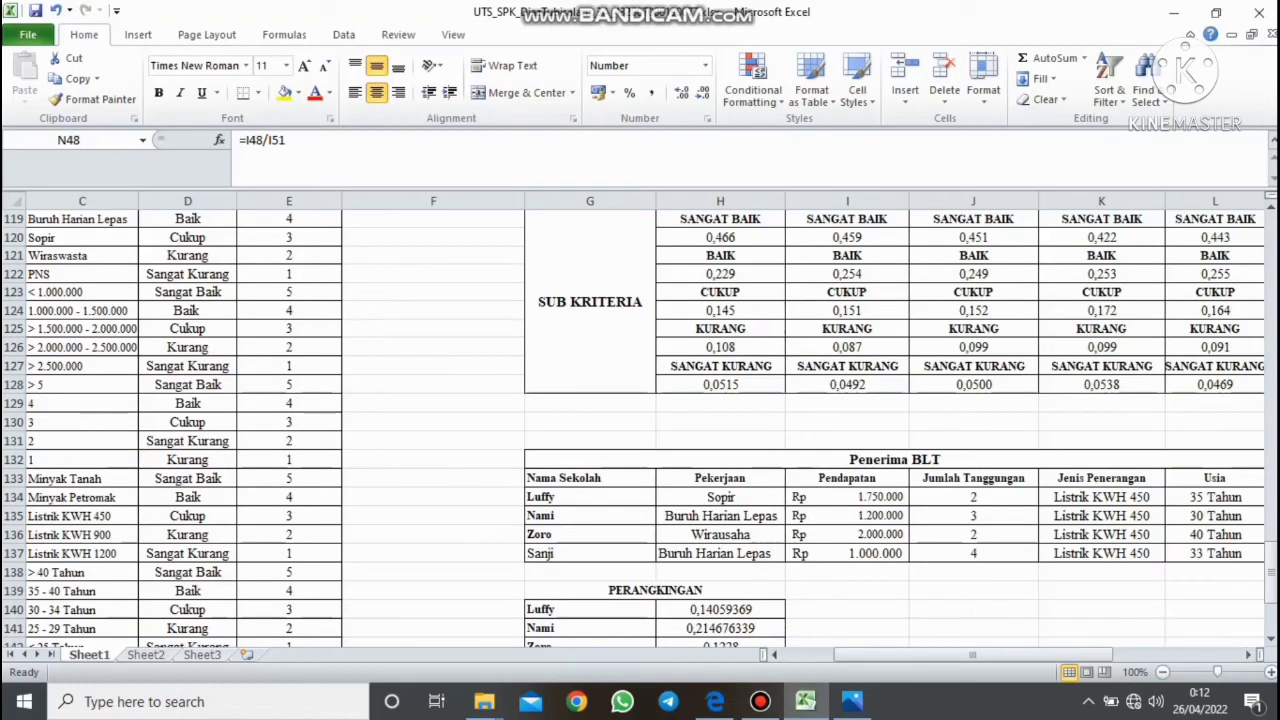
# Check the ratings beside the Penerima BLT table against the Subkriteria and Nilai columns of the criteria table.
pyautogui.moveTo(972, 655); pyautogui.dragTo(997, 655)
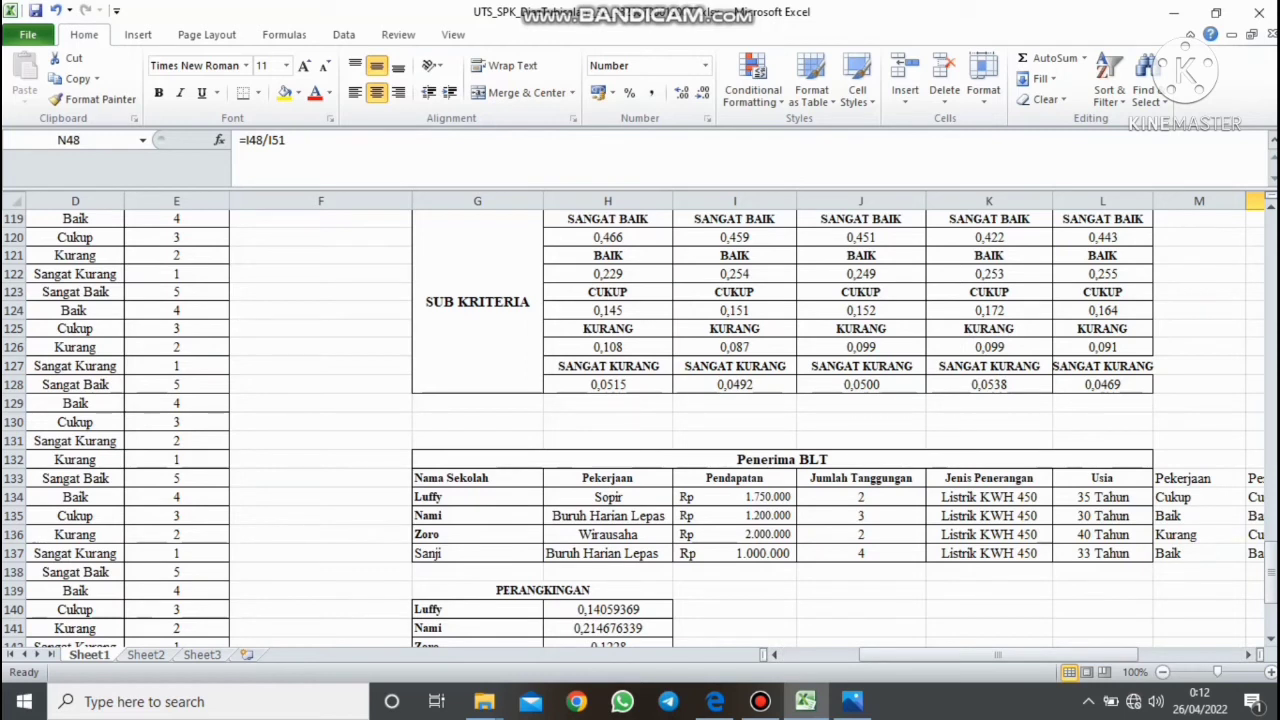
pyautogui.moveTo(997, 655); pyautogui.dragTo(1023, 655)
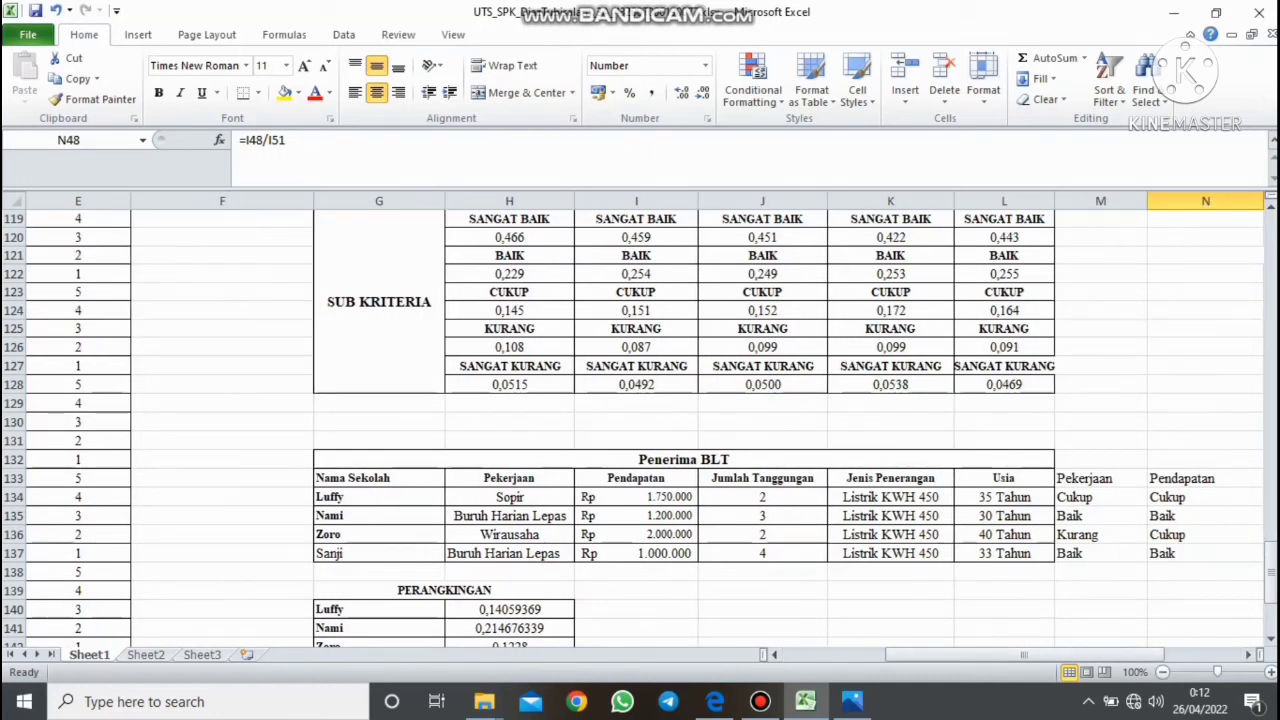
pyautogui.moveTo(993, 655); pyautogui.dragTo(886, 655)
pyautogui.moveTo(1273, 592)
pyautogui.mouseDown()
pyautogui.moveTo(1273, 558)
pyautogui.moveTo(1273, 570)
pyautogui.mouseUp()
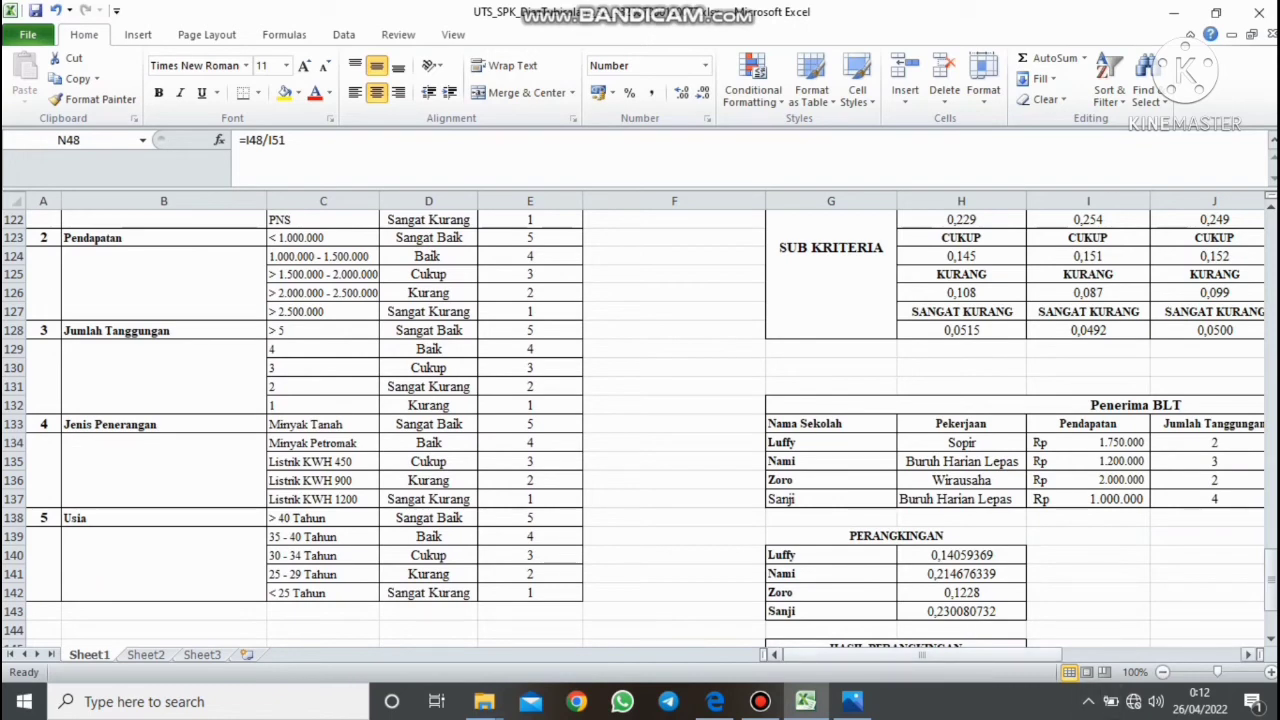
pyautogui.moveTo(922, 654); pyautogui.dragTo(1048, 654)
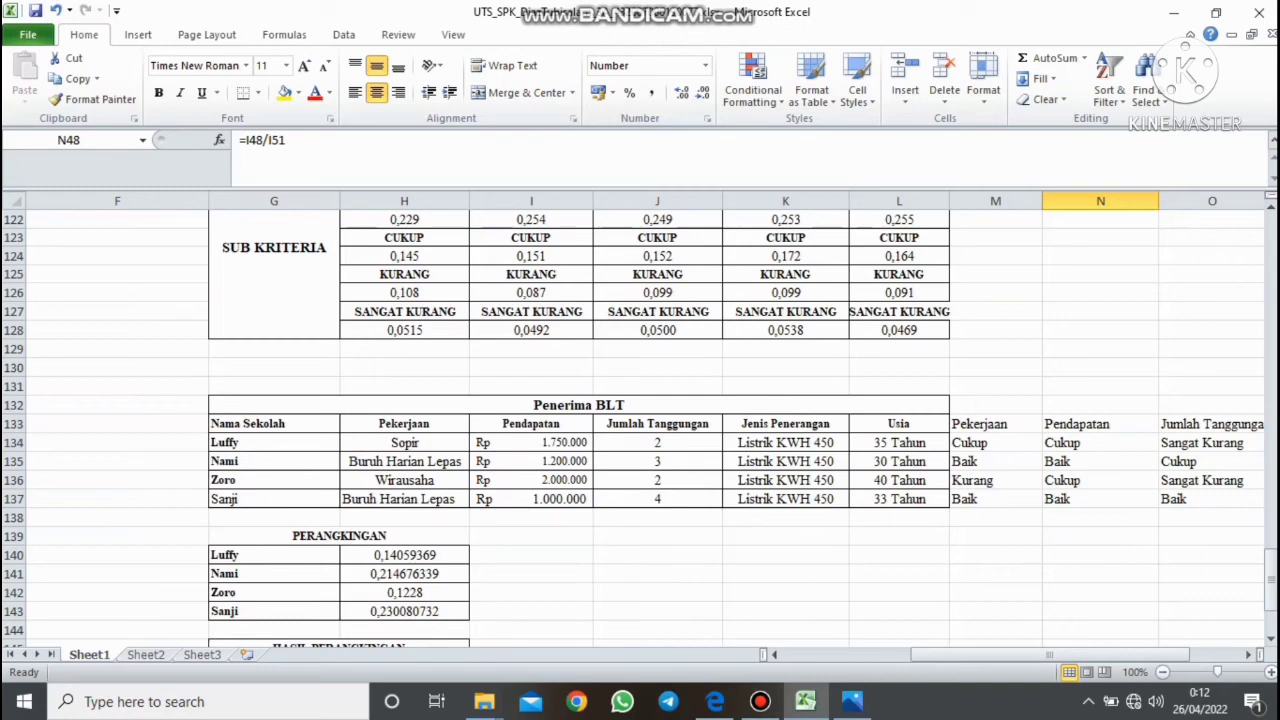
pyautogui.moveTo(1048, 654); pyautogui.dragTo(921, 654)
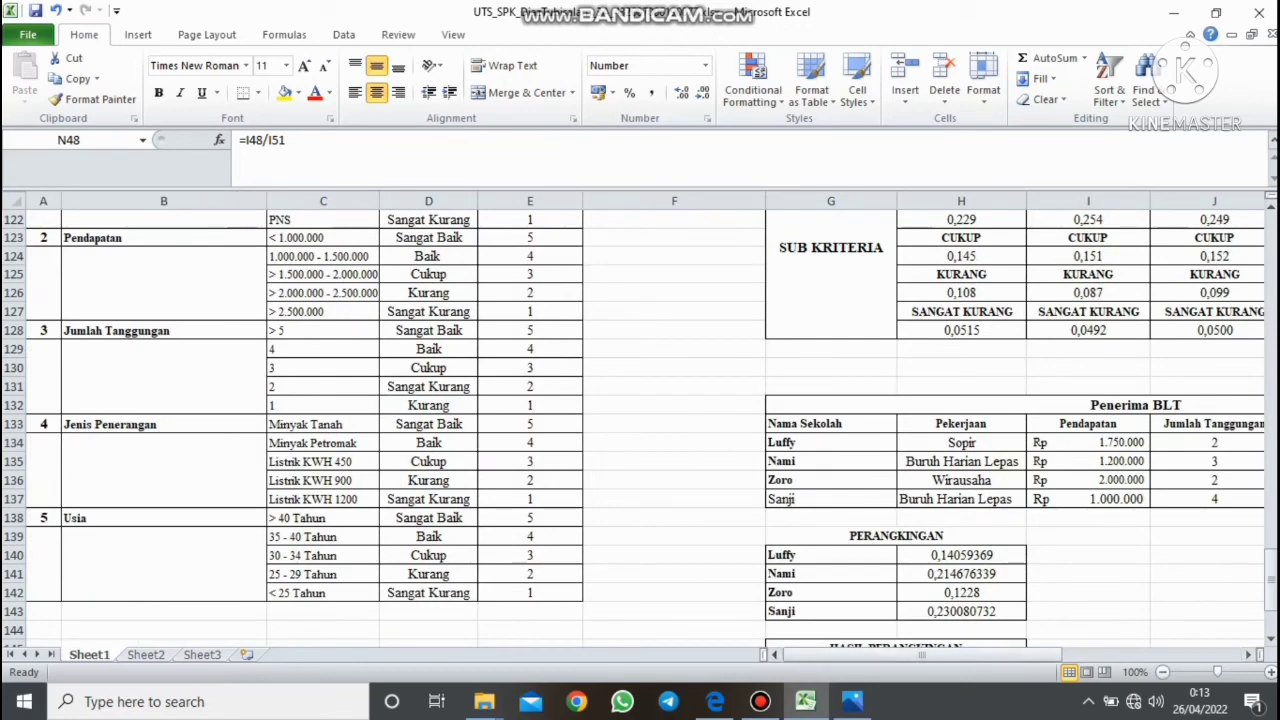
pyautogui.moveTo(1271, 567); pyautogui.dragTo(1271, 567)
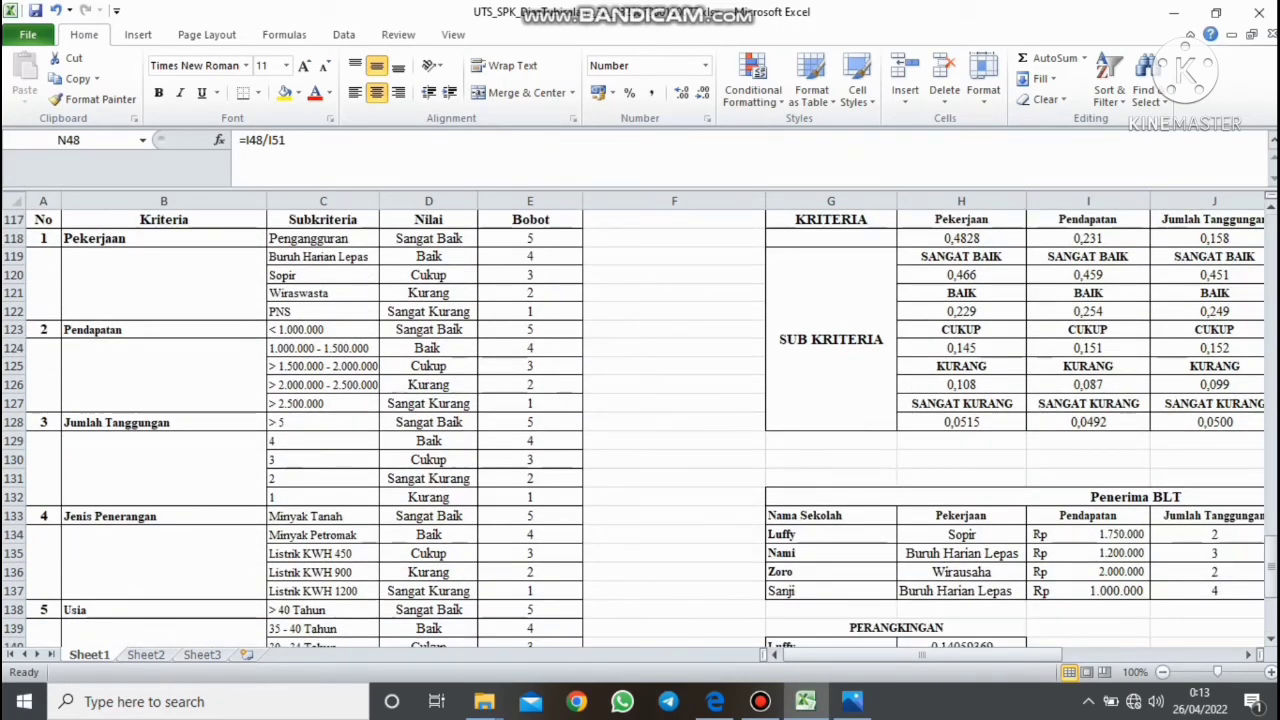
# Match each candidate's data in the Penerima BLT table to the subcriteria ranges and to the ratings in columns M to Q.
pyautogui.click(922, 655)
pyautogui.moveTo(925, 654); pyautogui.dragTo(972, 654)
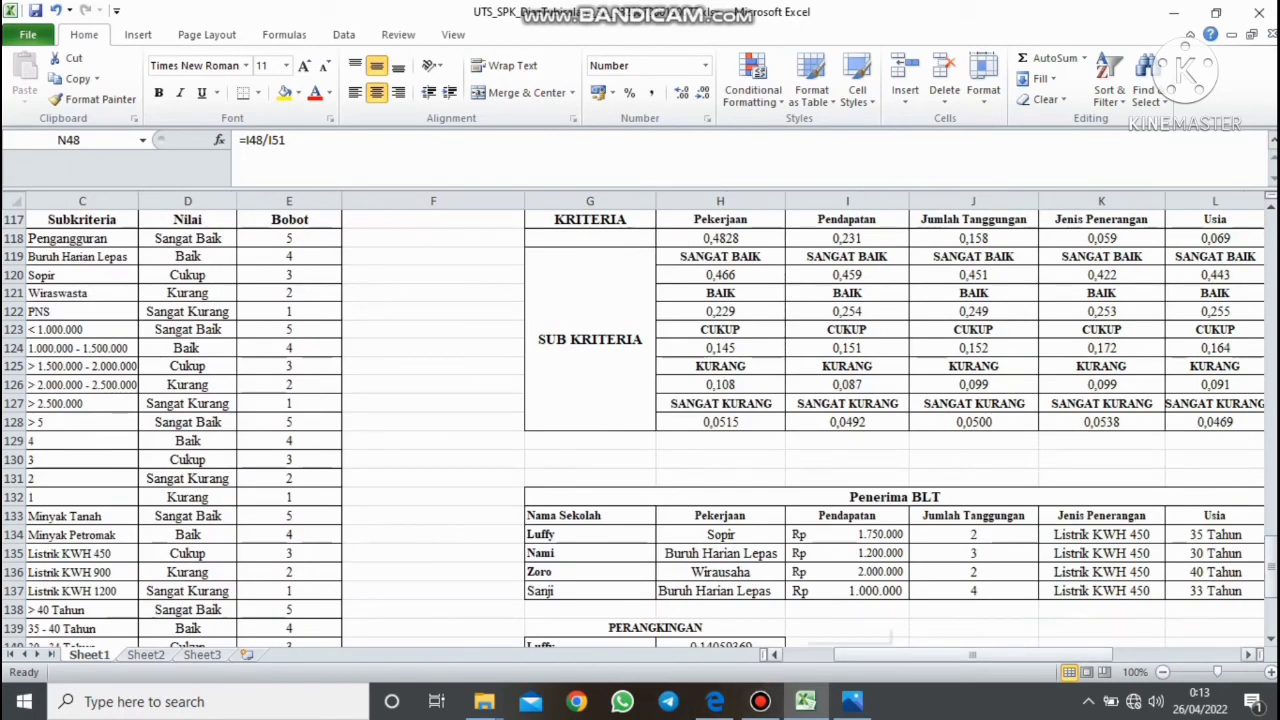
pyautogui.moveTo(972, 654); pyautogui.dragTo(922, 654)
pyautogui.scroll(-1, 640, 420)
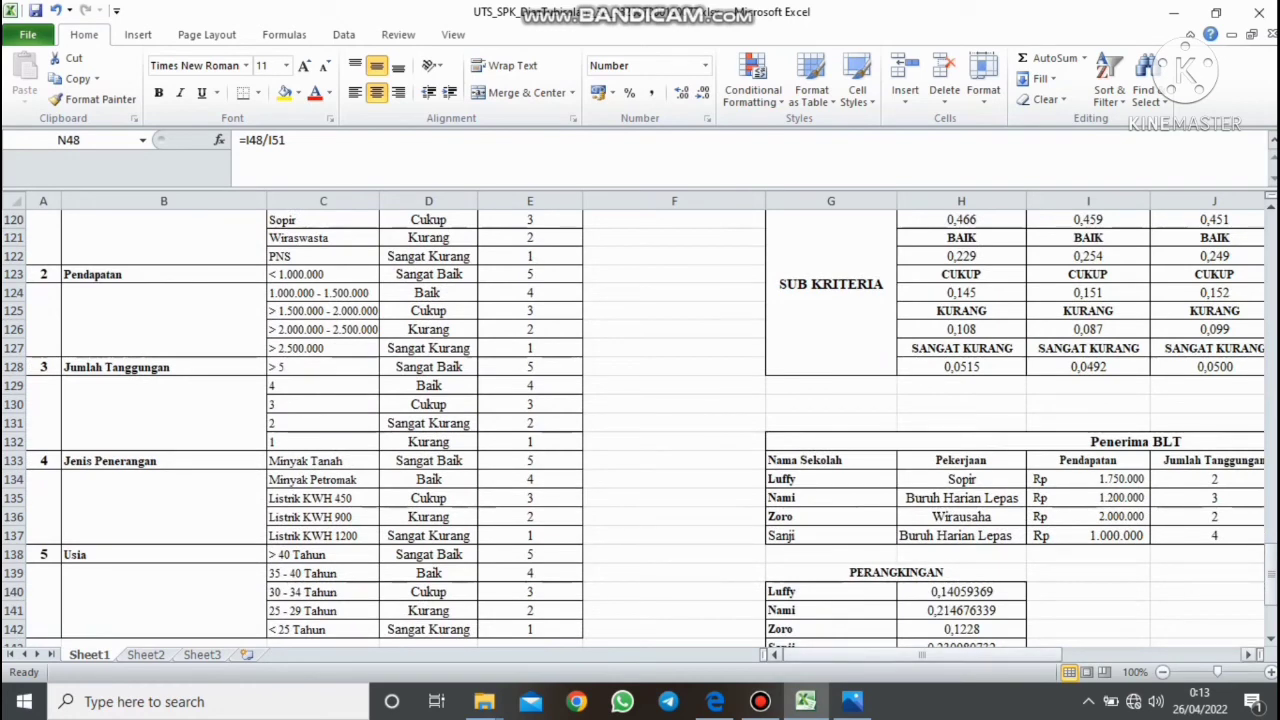
pyautogui.moveTo(981, 654); pyautogui.dragTo(1134, 654)
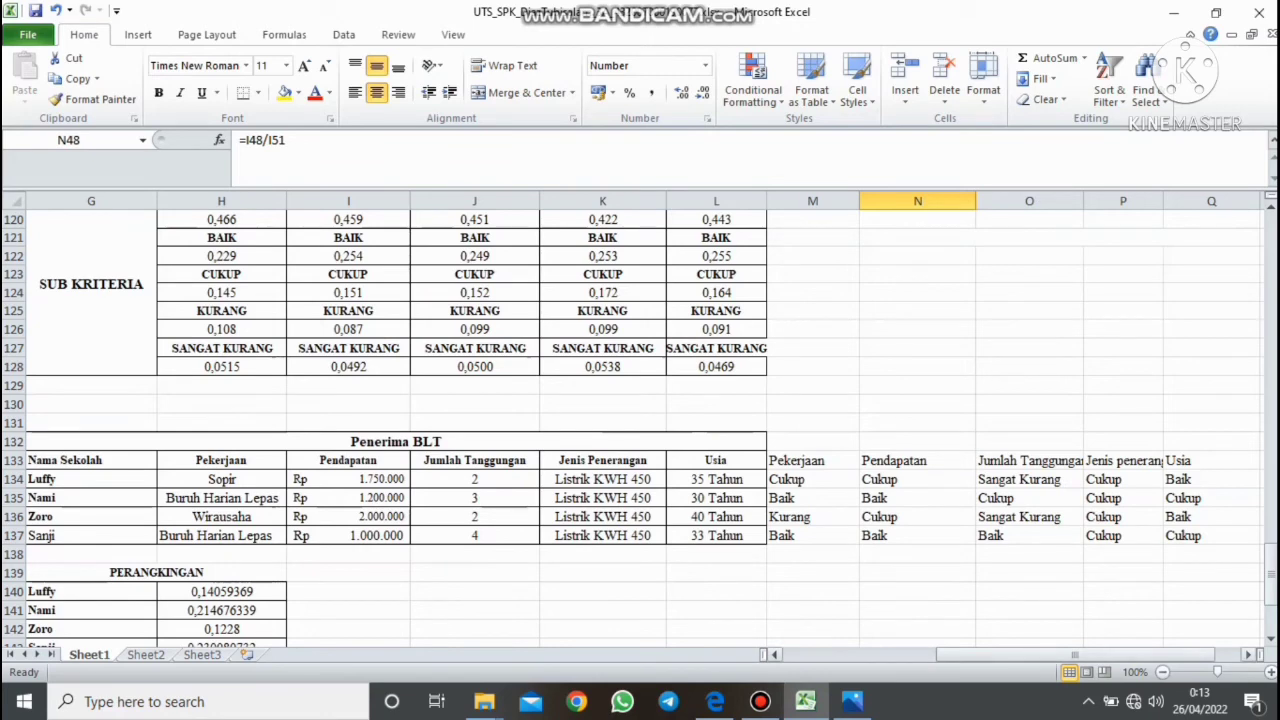
pyautogui.moveTo(1037, 654); pyautogui.dragTo(1012, 654)
# Review the PERANGKINGAN and HASIL PERANGKINGAN tables alongside the candidate ratings beside the Penerima BLT table.
pyautogui.moveTo(1271, 550); pyautogui.dragTo(1271, 570)
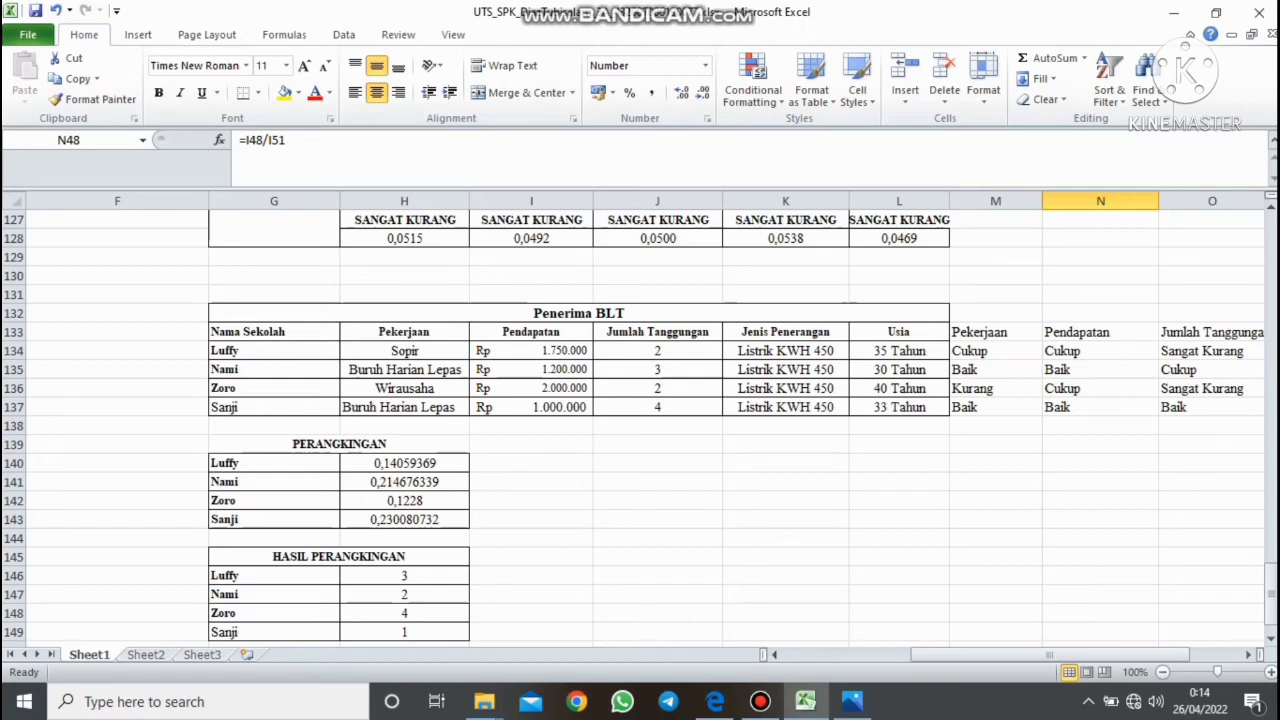
pyautogui.moveTo(1049, 654); pyautogui.dragTo(1075, 654)
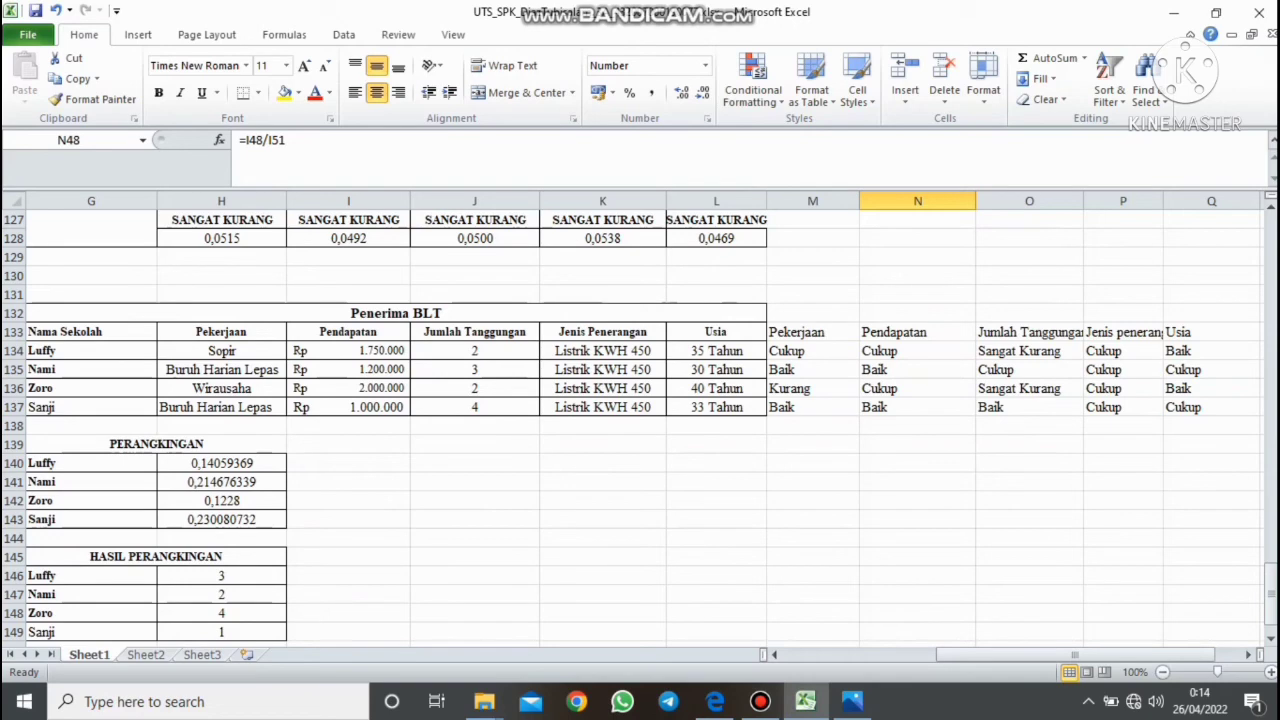
pyautogui.moveTo(1072, 655); pyautogui.dragTo(1021, 655)
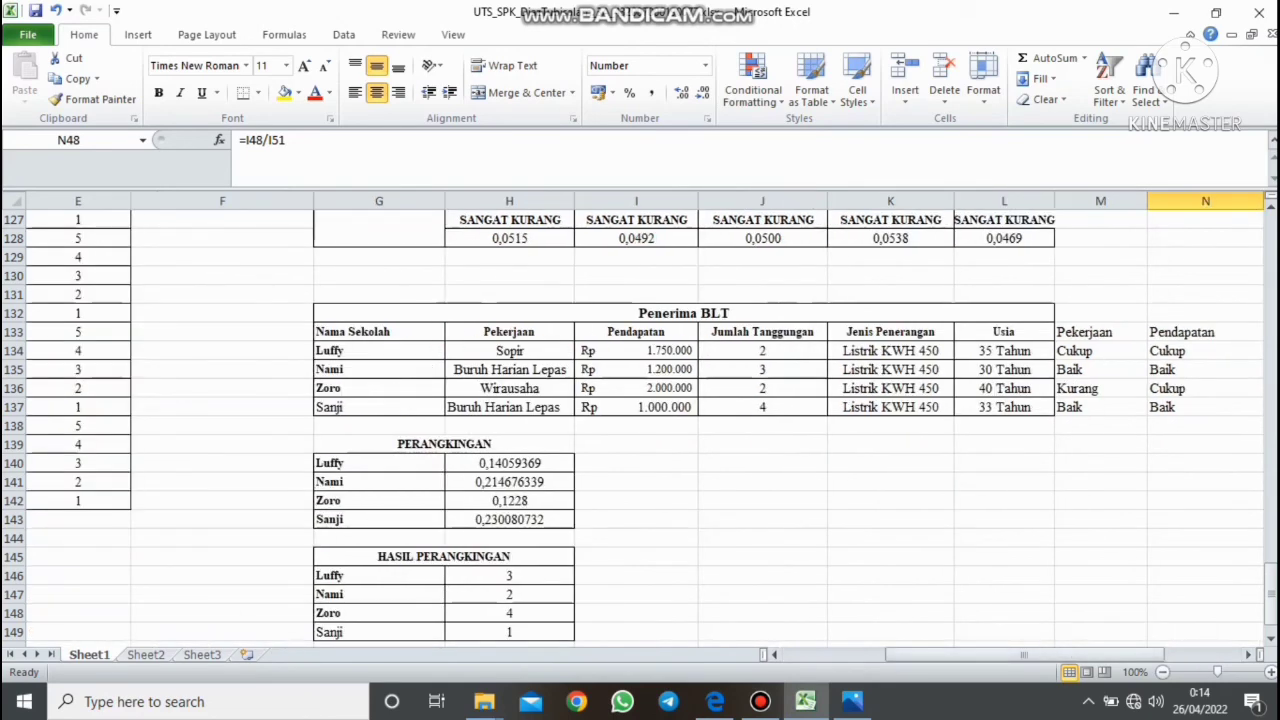
# Inspect the first candidate's score formula in H140 and trace its references to the HASIL PEMBOBOTAN KRITERIA DAN SUBKRITERIA table.
pyautogui.click(510, 463)
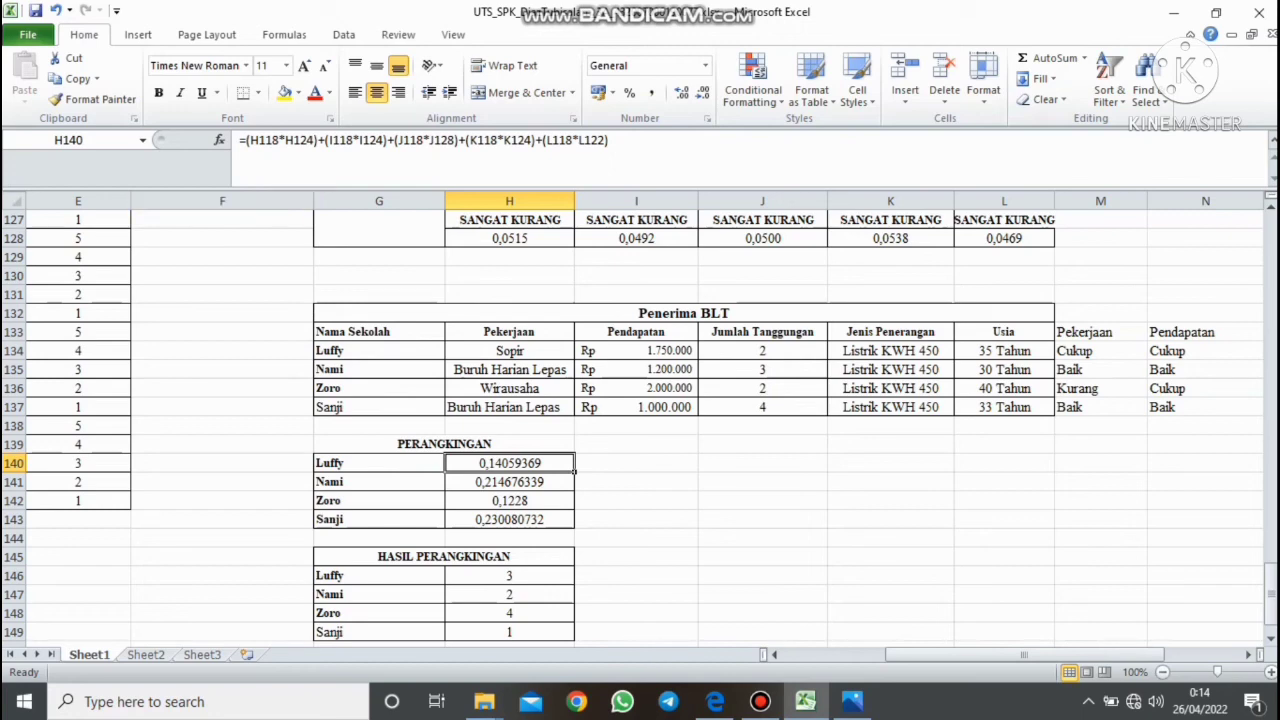
pyautogui.moveTo(1271, 594); pyautogui.dragTo(1271, 548)
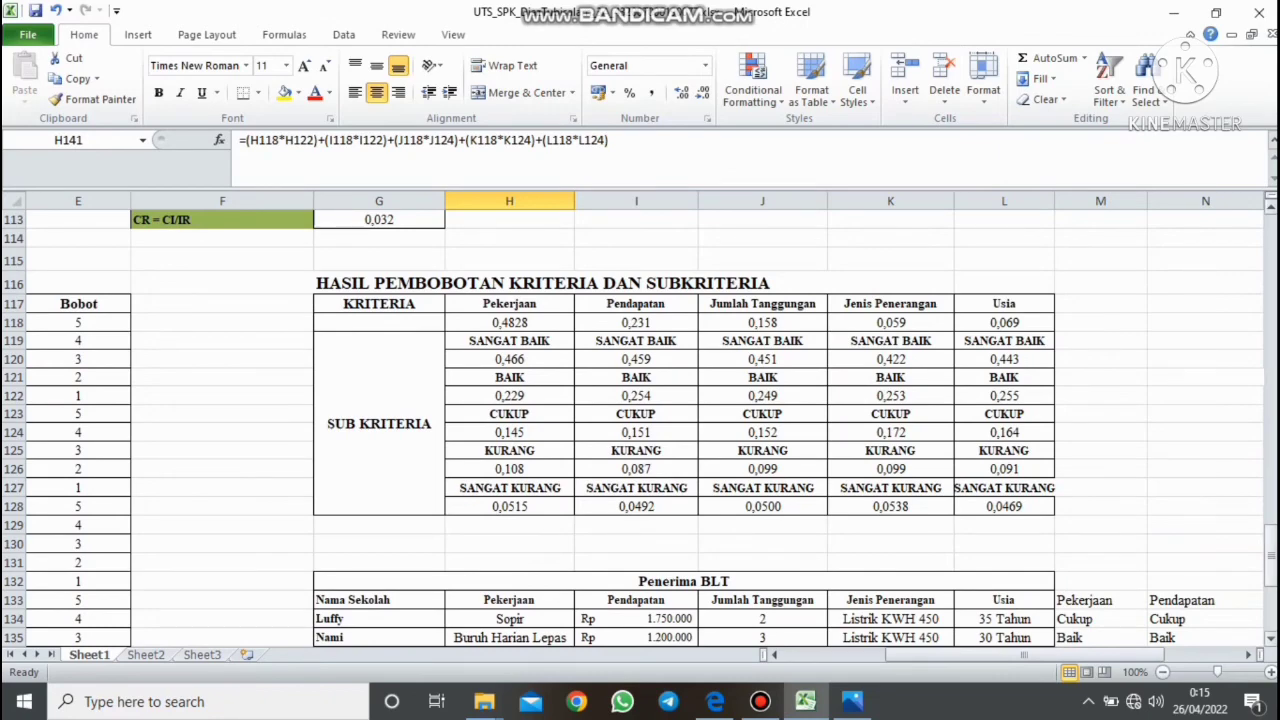
pyautogui.moveTo(1271, 555)
pyautogui.mouseDown()
pyautogui.moveTo(1271, 572)
pyautogui.moveTo(1271, 555)
pyautogui.mouseUp()
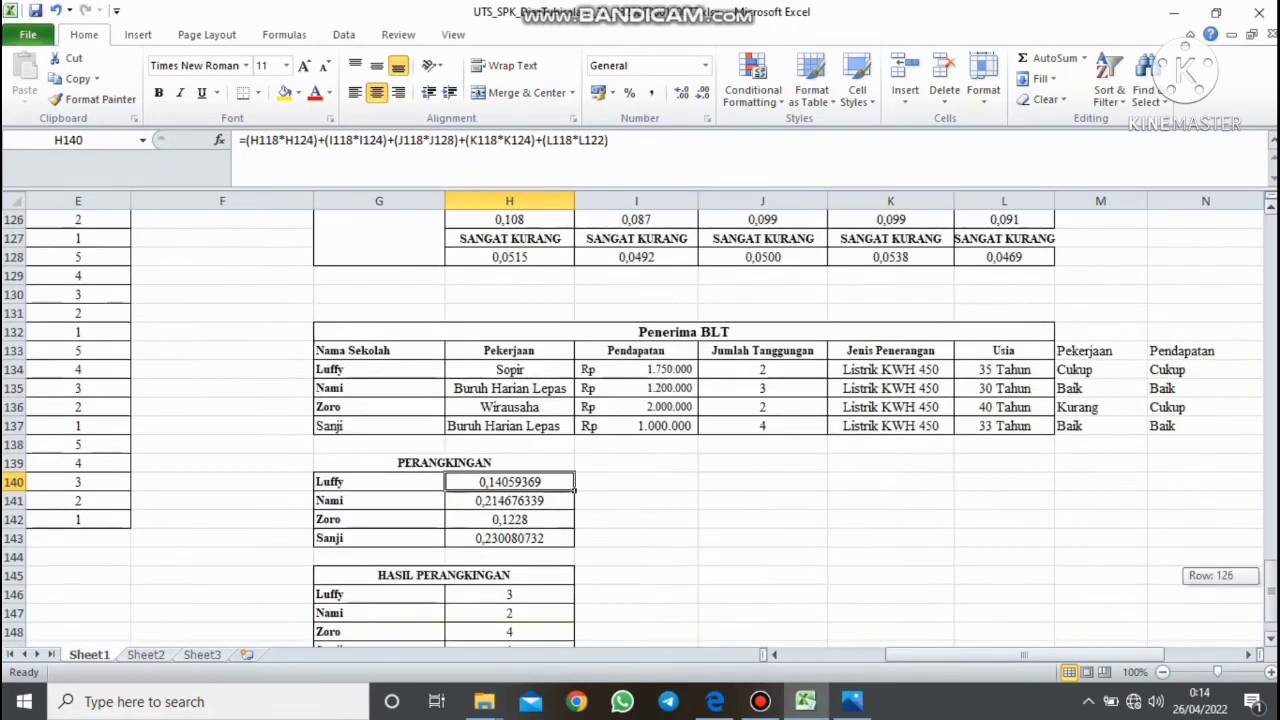
pyautogui.moveTo(1271, 574); pyautogui.dragTo(1271, 560)
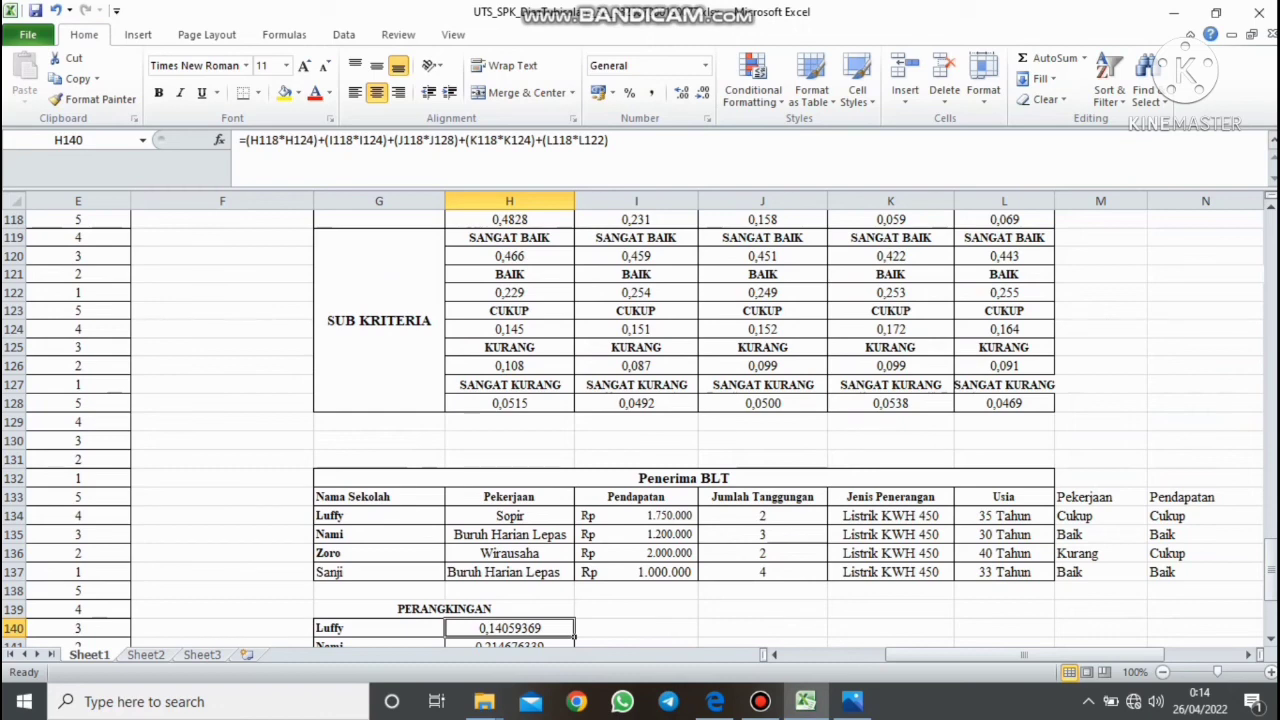
pyautogui.moveTo(1270, 548); pyautogui.dragTo(1270, 572)
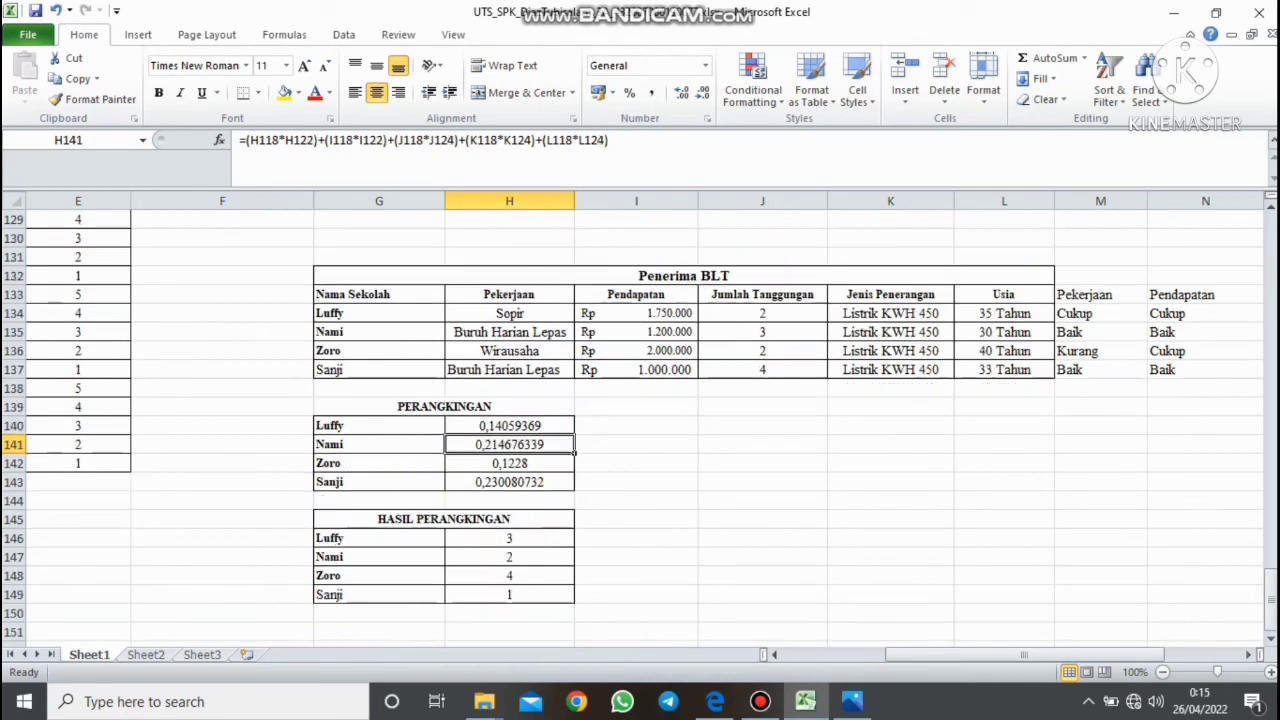
pyautogui.click(509, 426)
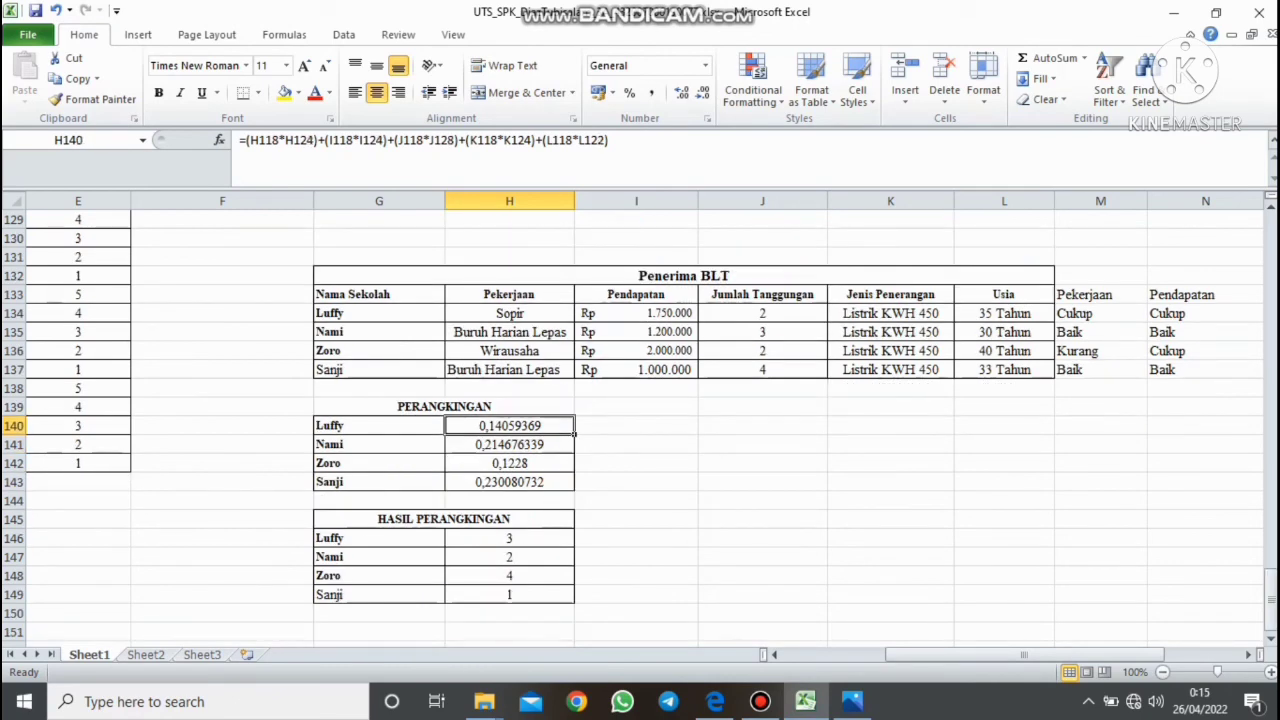
pyautogui.moveTo(1270, 580); pyautogui.dragTo(1270, 561)
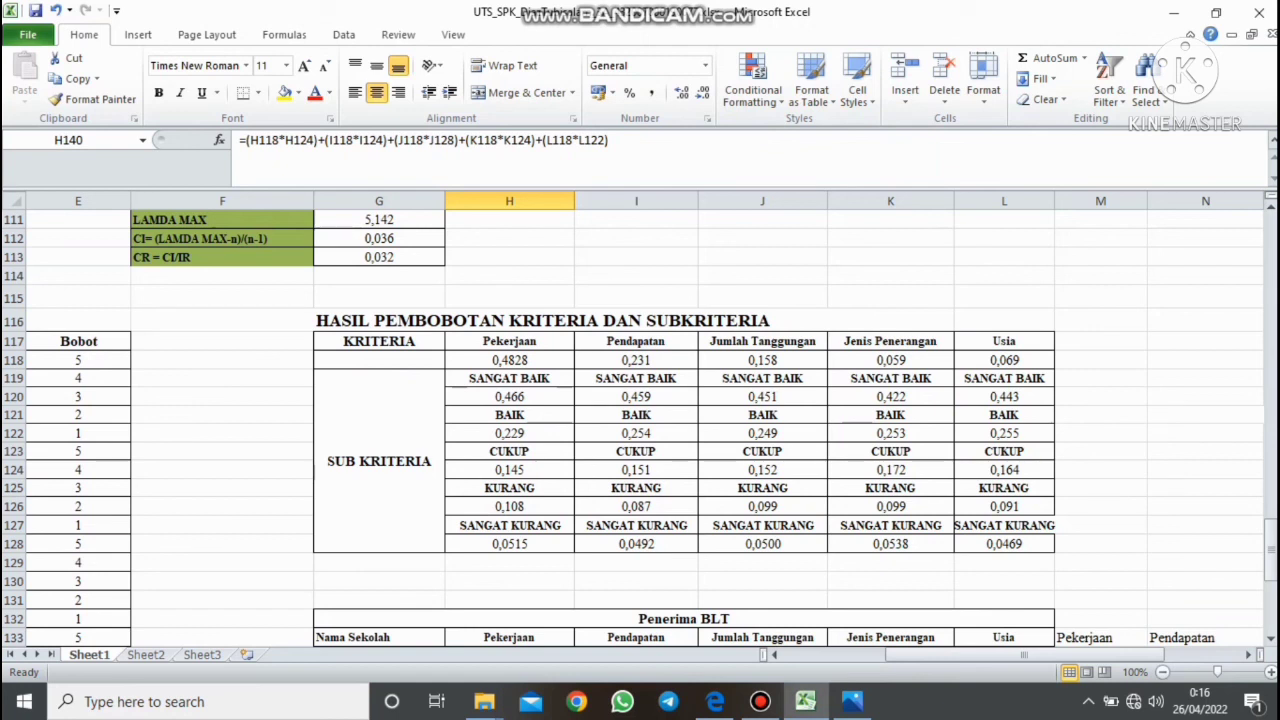
# Inspect the score formulas of the other three candidates in H141 to H143 of the PERANGKINGAN table.
pyautogui.hscroll(1, 640, 420)
pyautogui.scroll(-6, 640, 420)
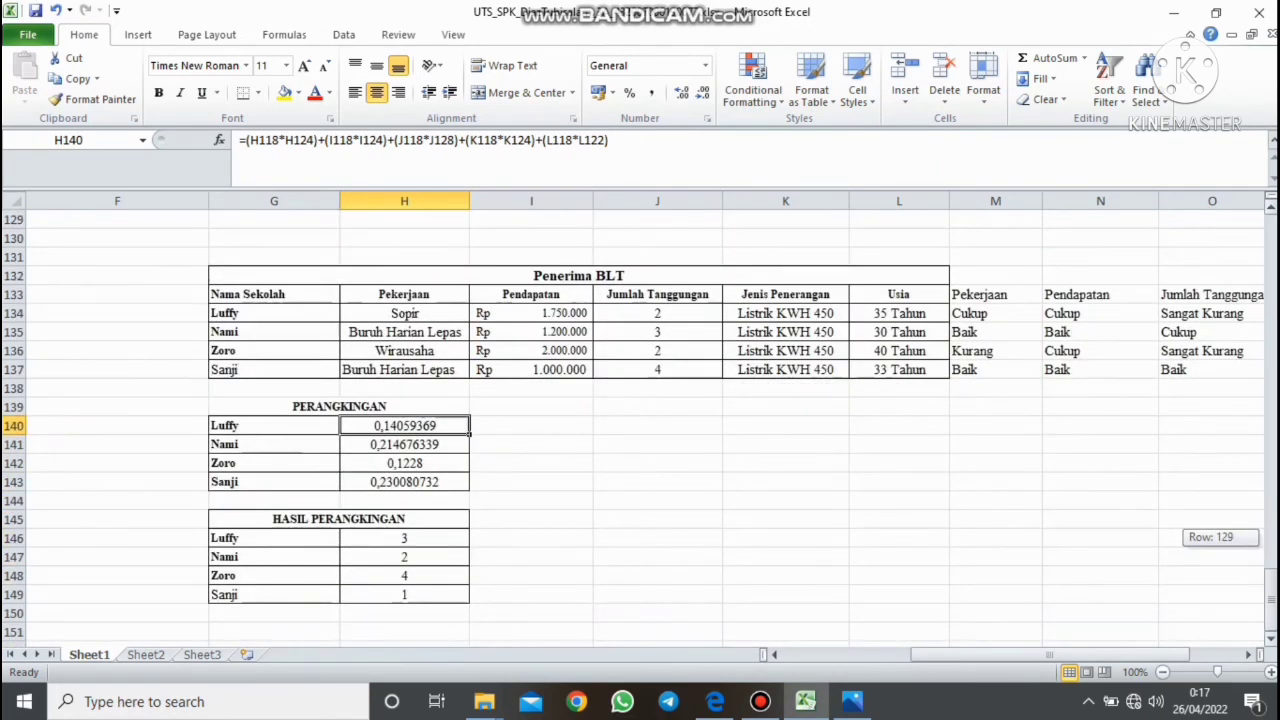
pyautogui.click(404, 444)
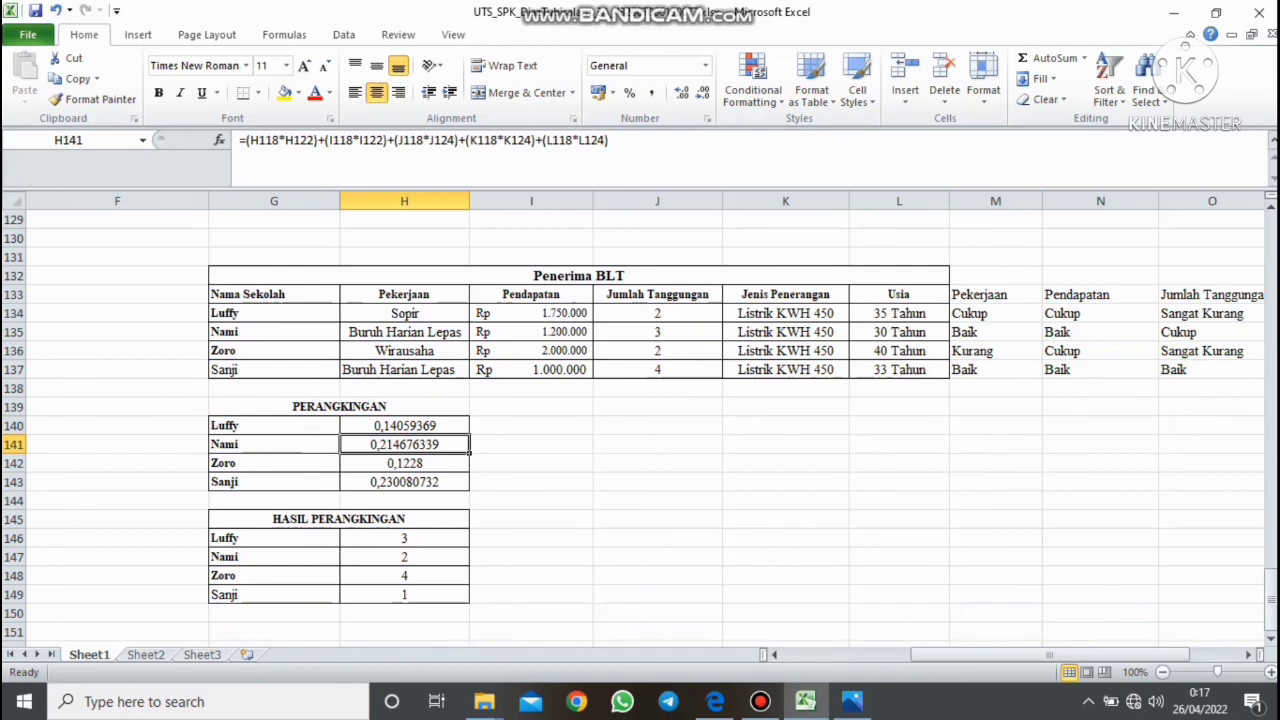
pyautogui.click(404, 463)
pyautogui.click(404, 482)
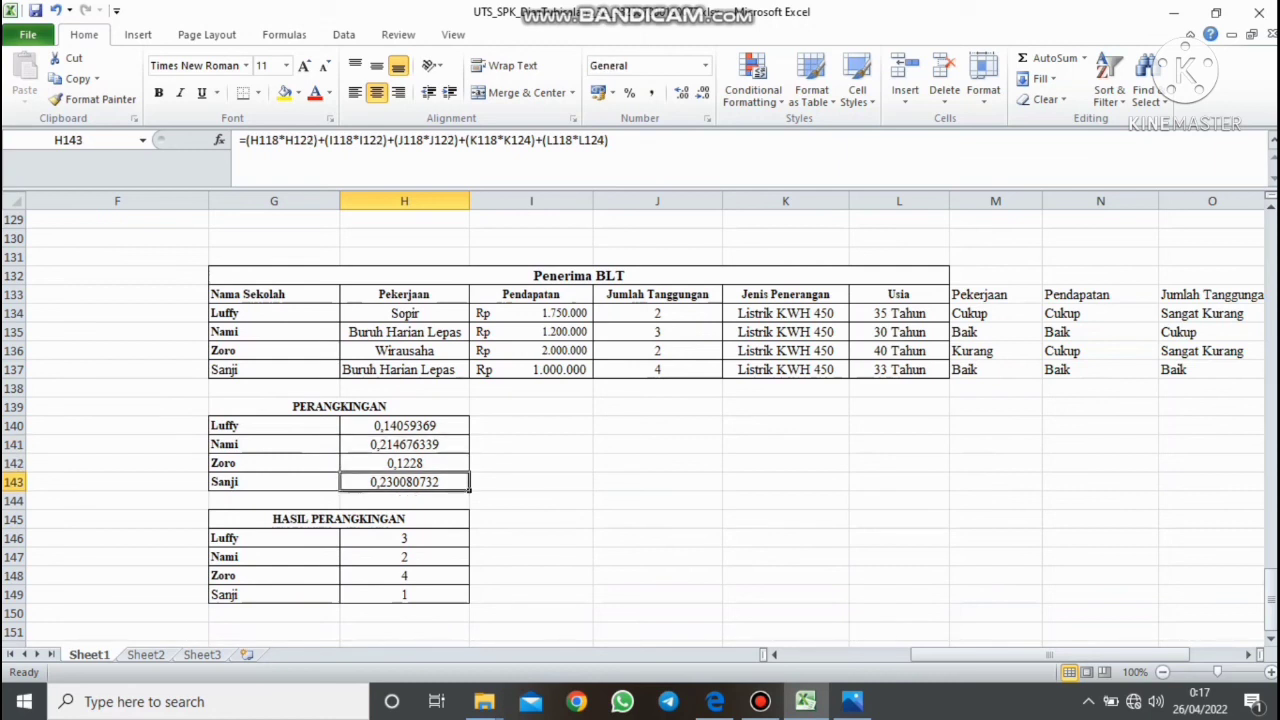
# Go through the candidates in the HASIL PERANGKINGAN table in order of rank, from G149 through G147 and G146 to G148.
pyautogui.moveTo(984, 655); pyautogui.dragTo(932, 655)
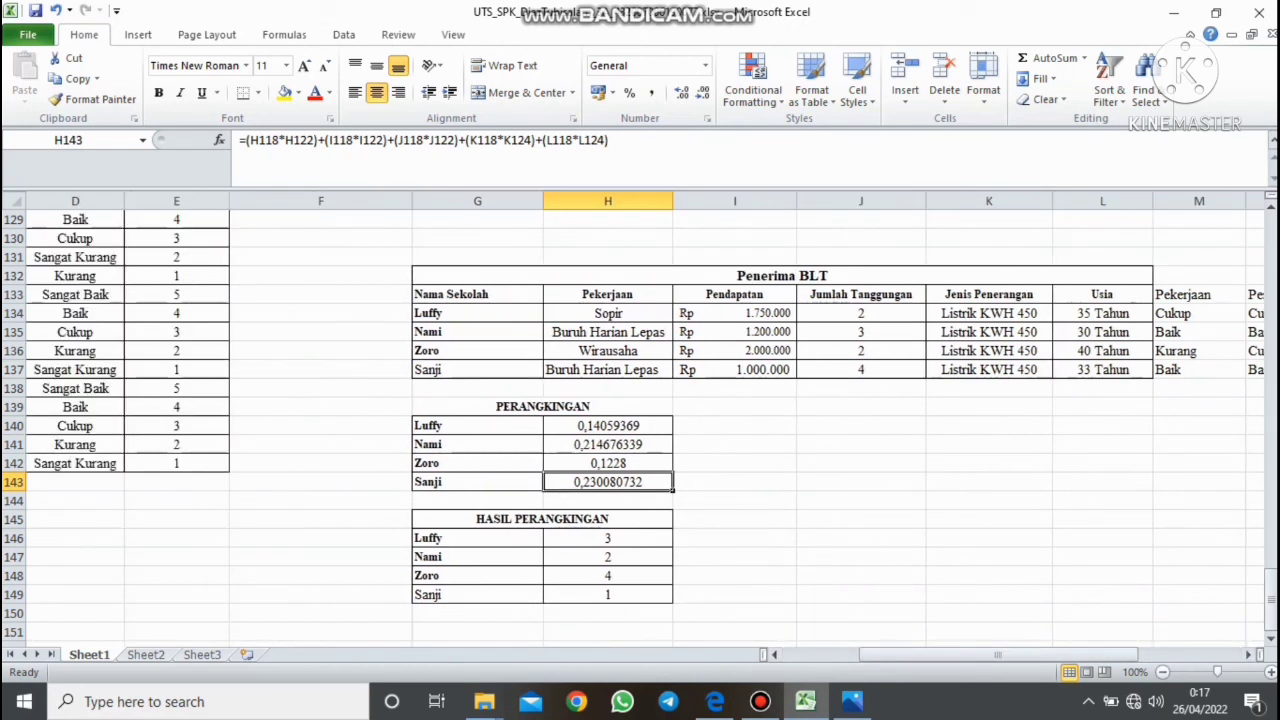
pyautogui.click(477, 595)
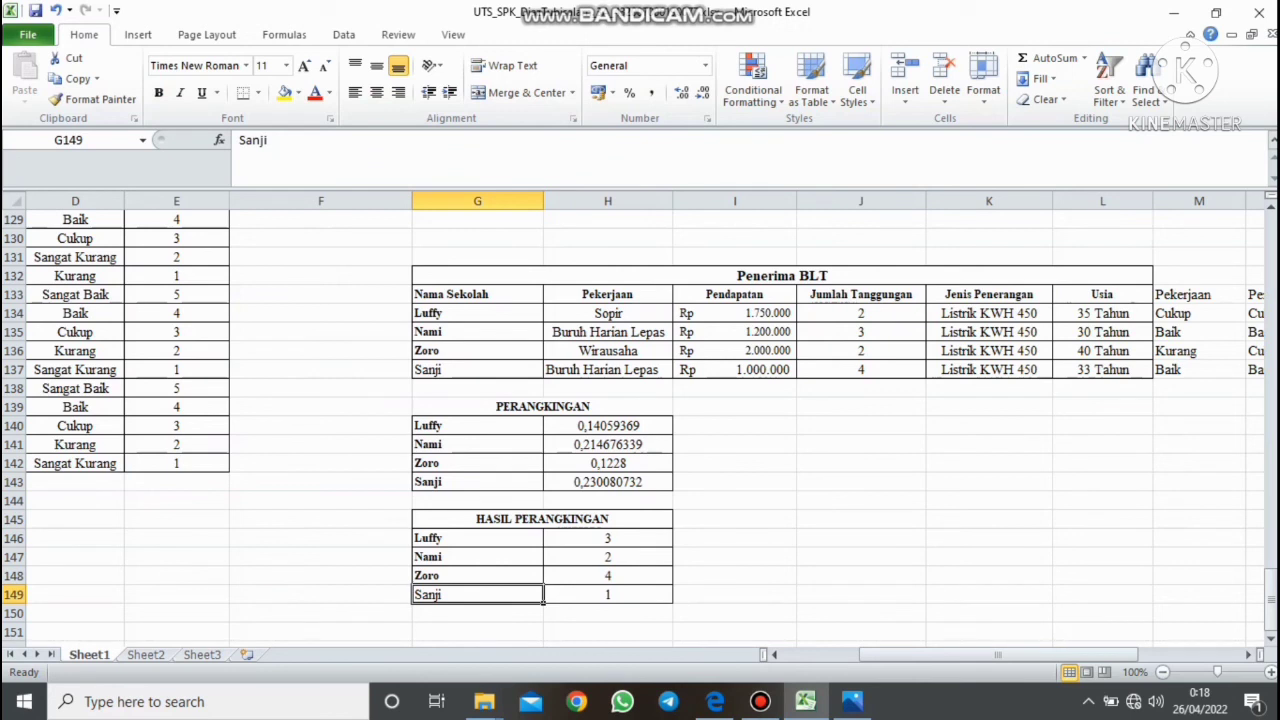
pyautogui.click(477, 557)
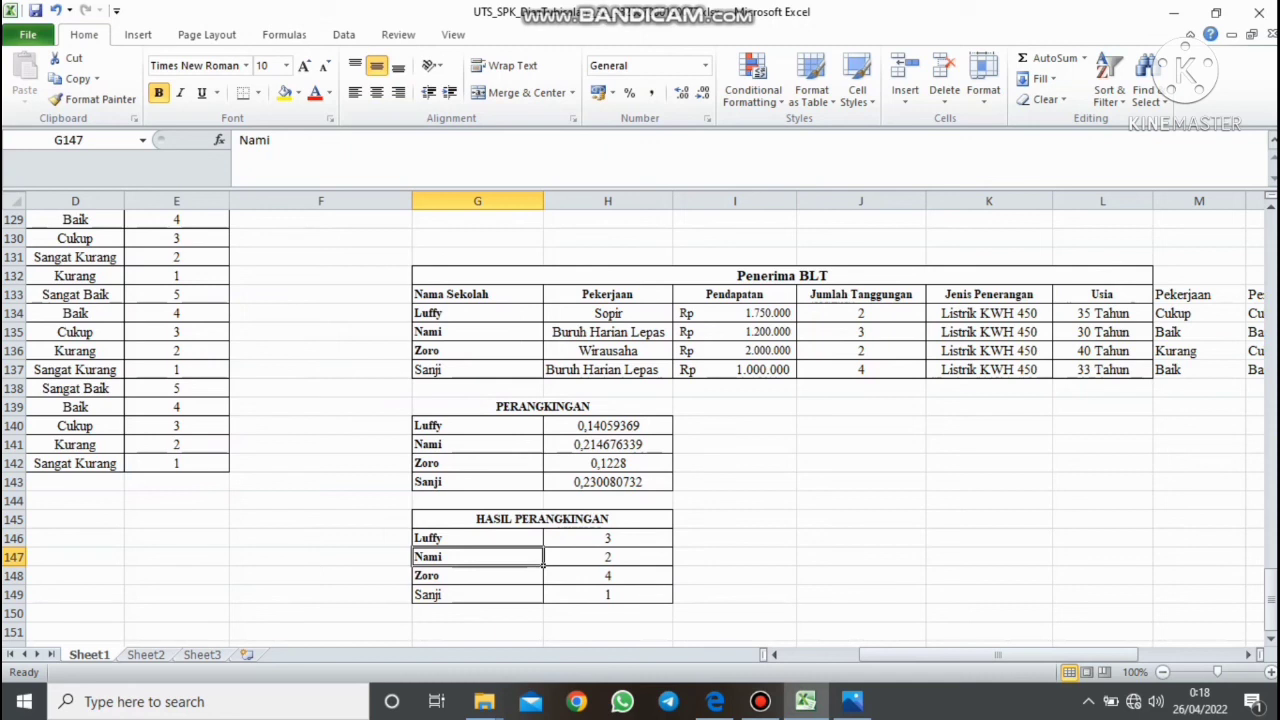
pyautogui.click(477, 538)
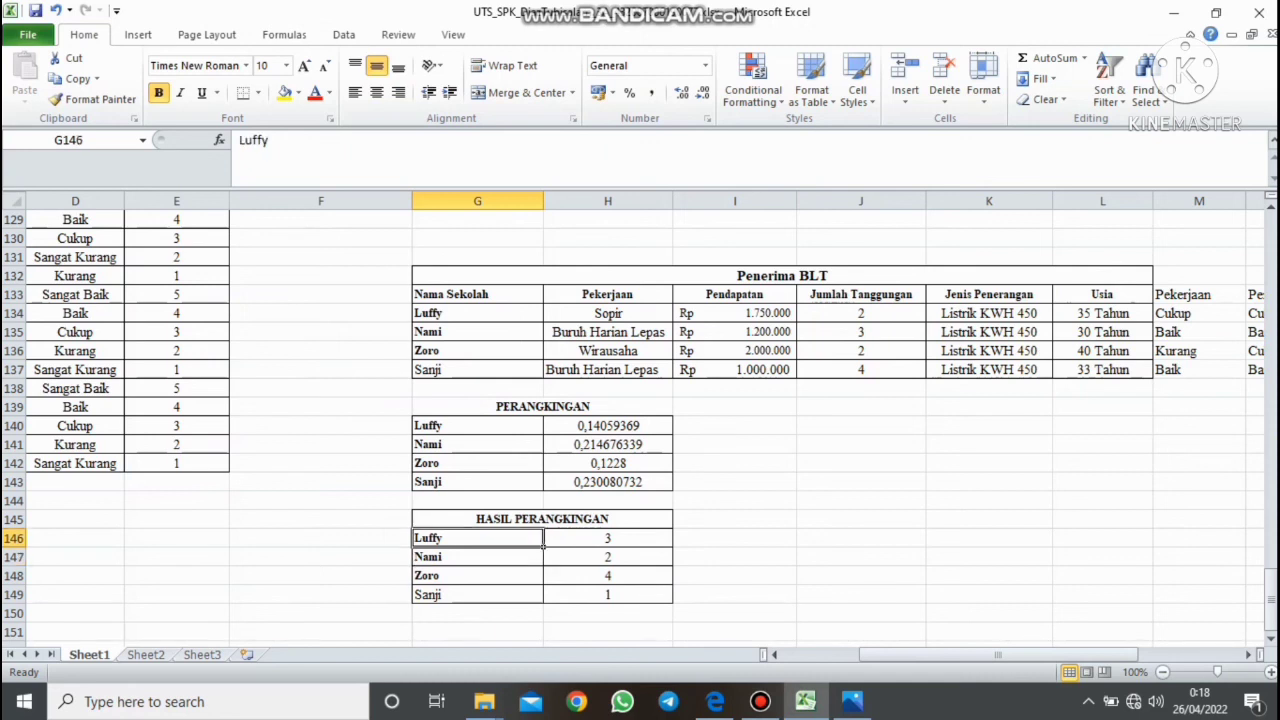
pyautogui.click(477, 576)
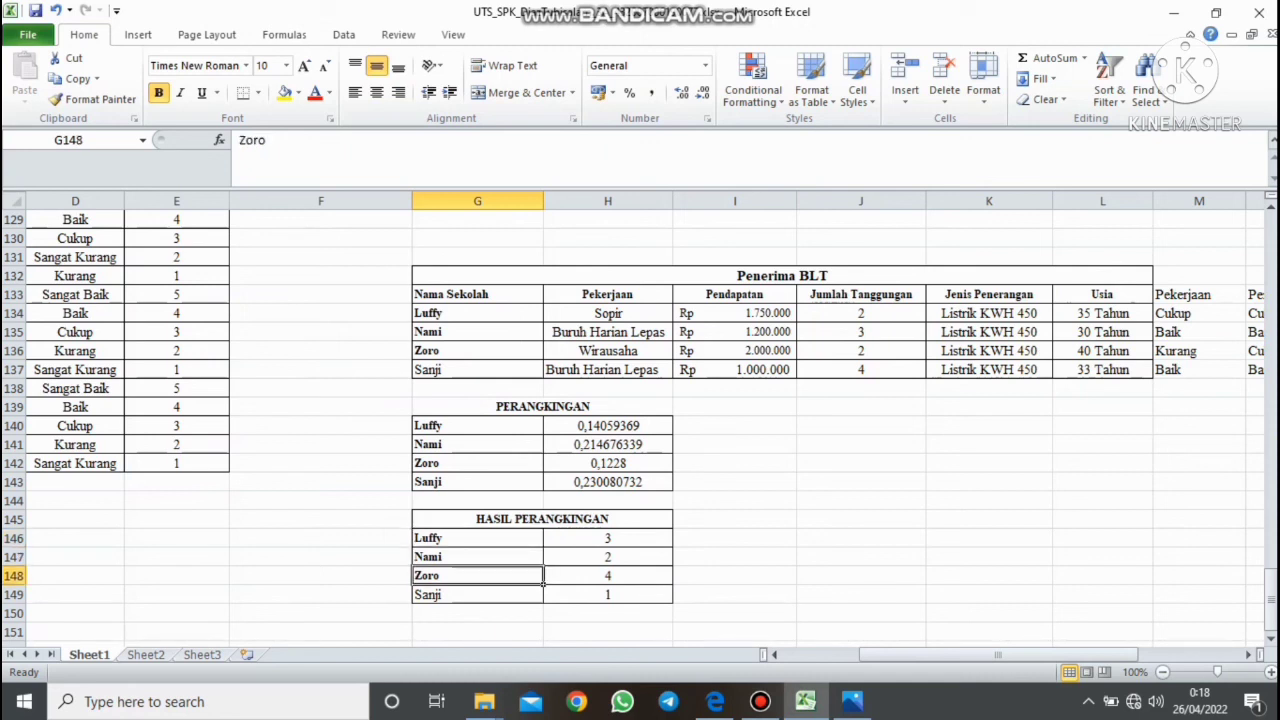